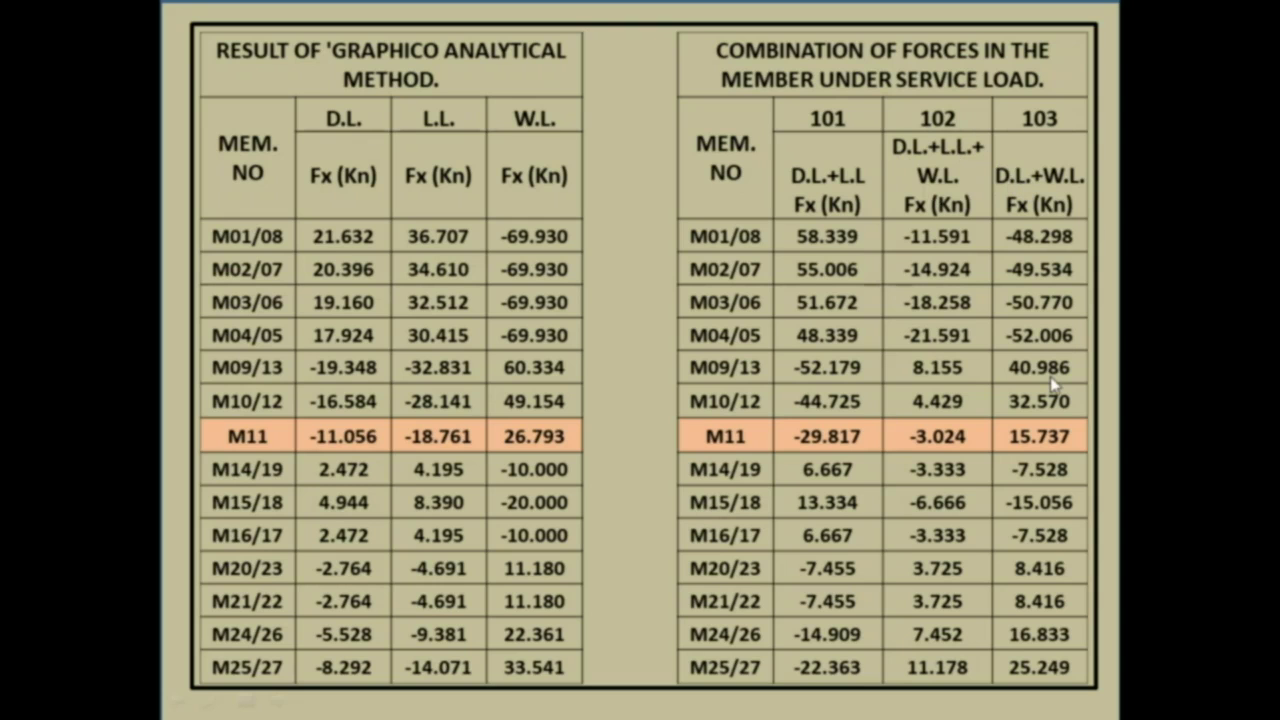
pyautogui.press('Right')
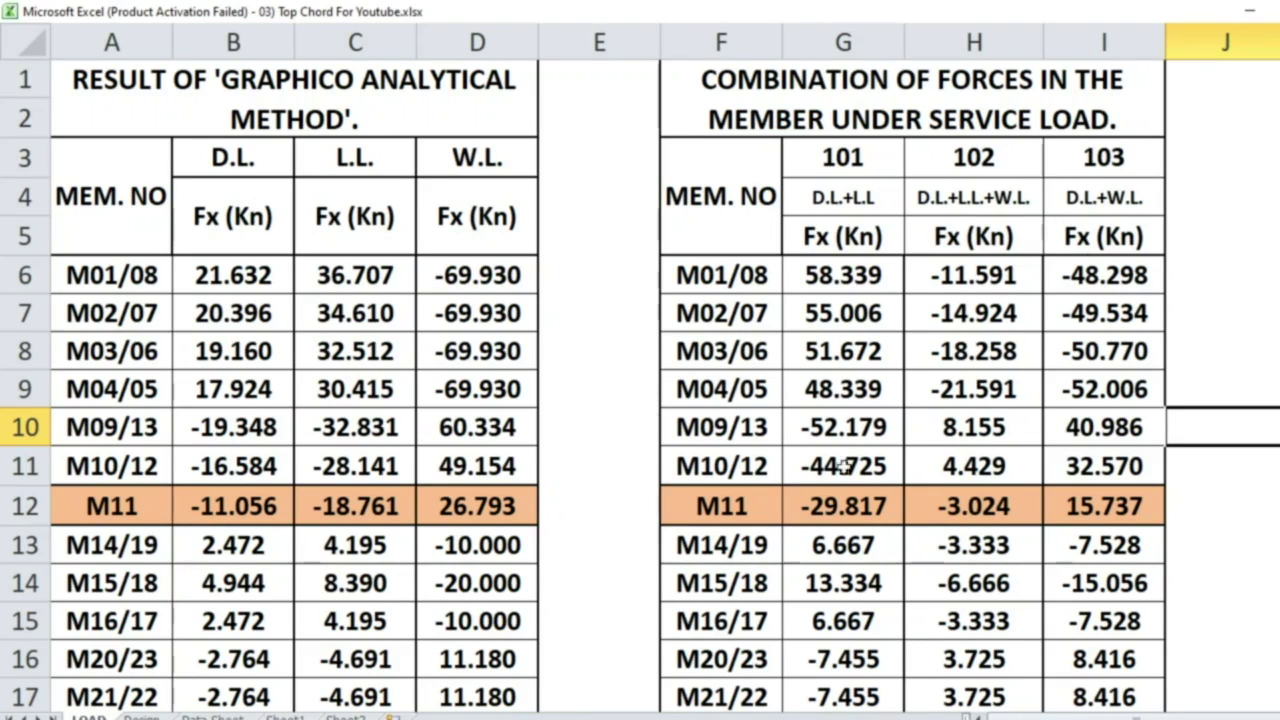
# Copy member M01/08's load case 101 force from the LOAD sheet and paste it as values into M01's 101 row on the Design sheet.
pyautogui.click(842, 279)
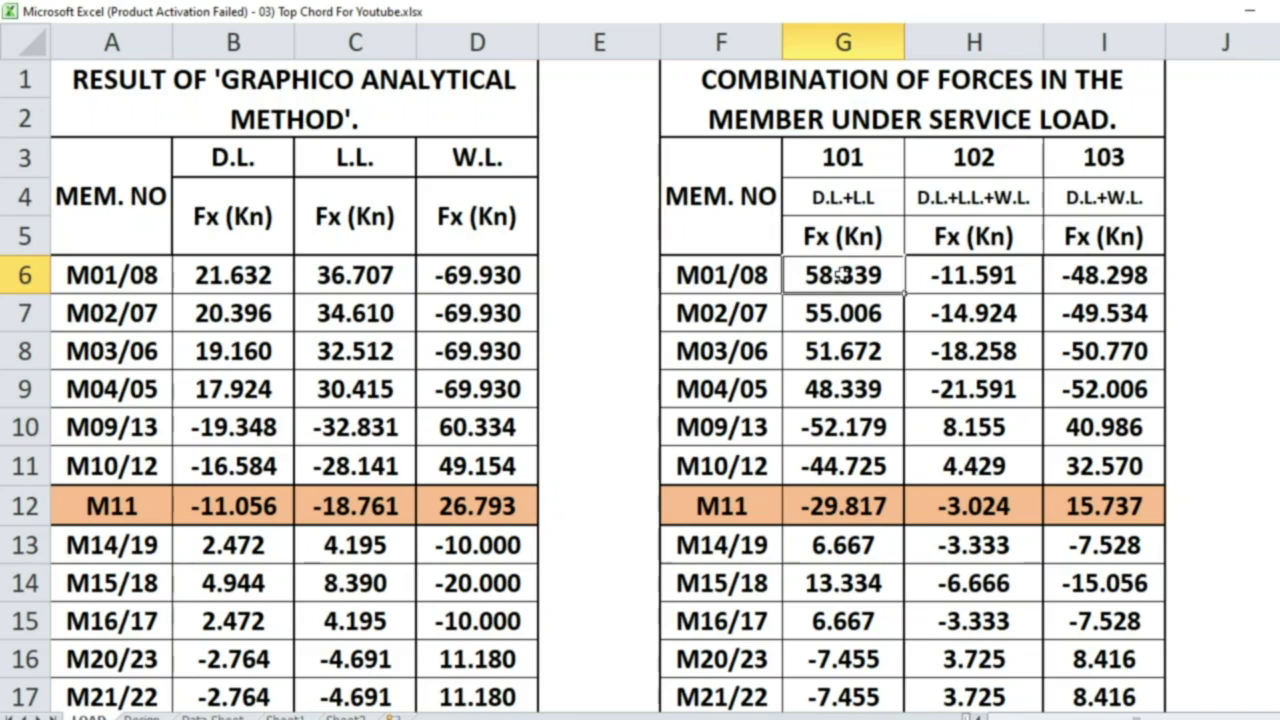
pyautogui.rightClick(842, 275)
pyautogui.click(885, 315)
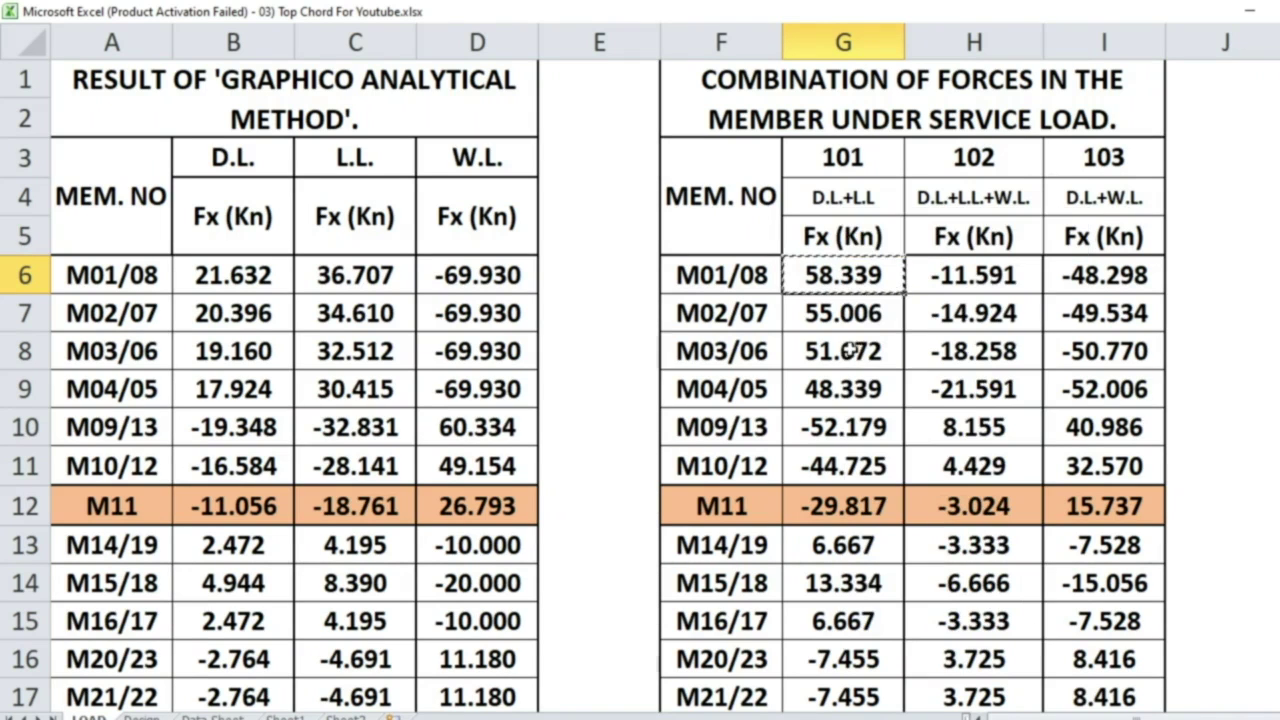
pyautogui.click(145, 717)
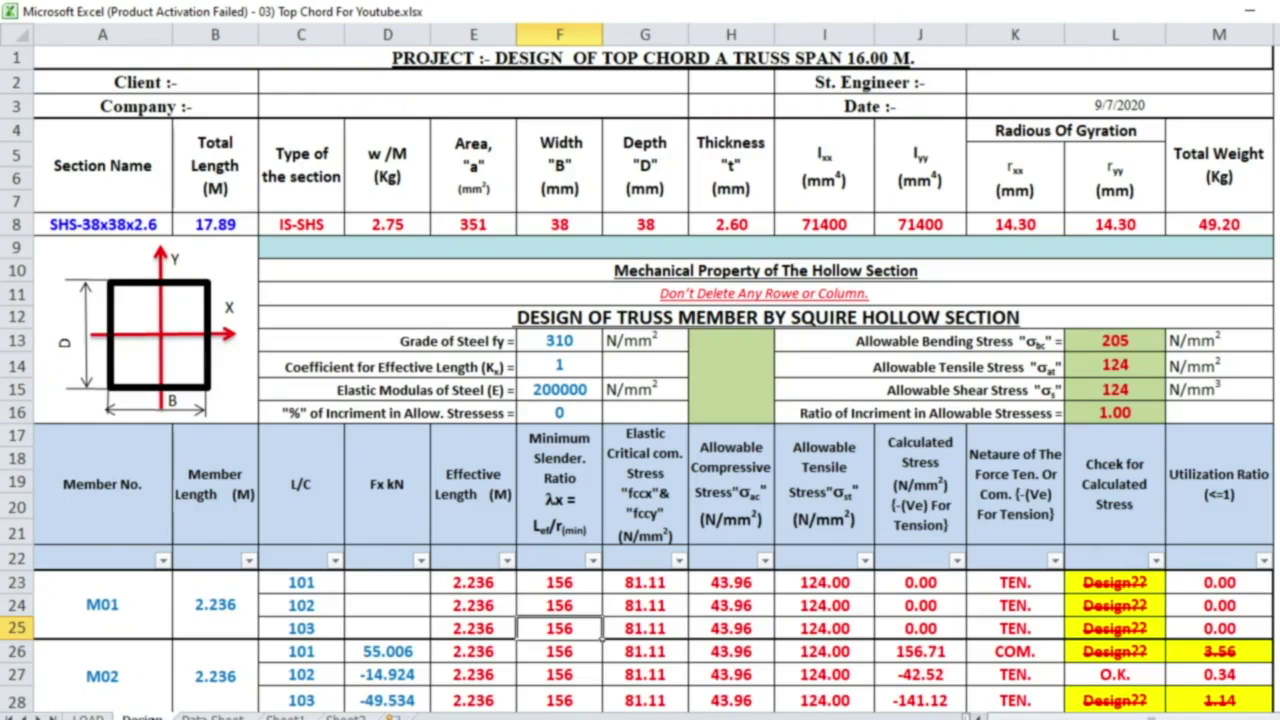
pyautogui.scroll(-1, 500, 605)
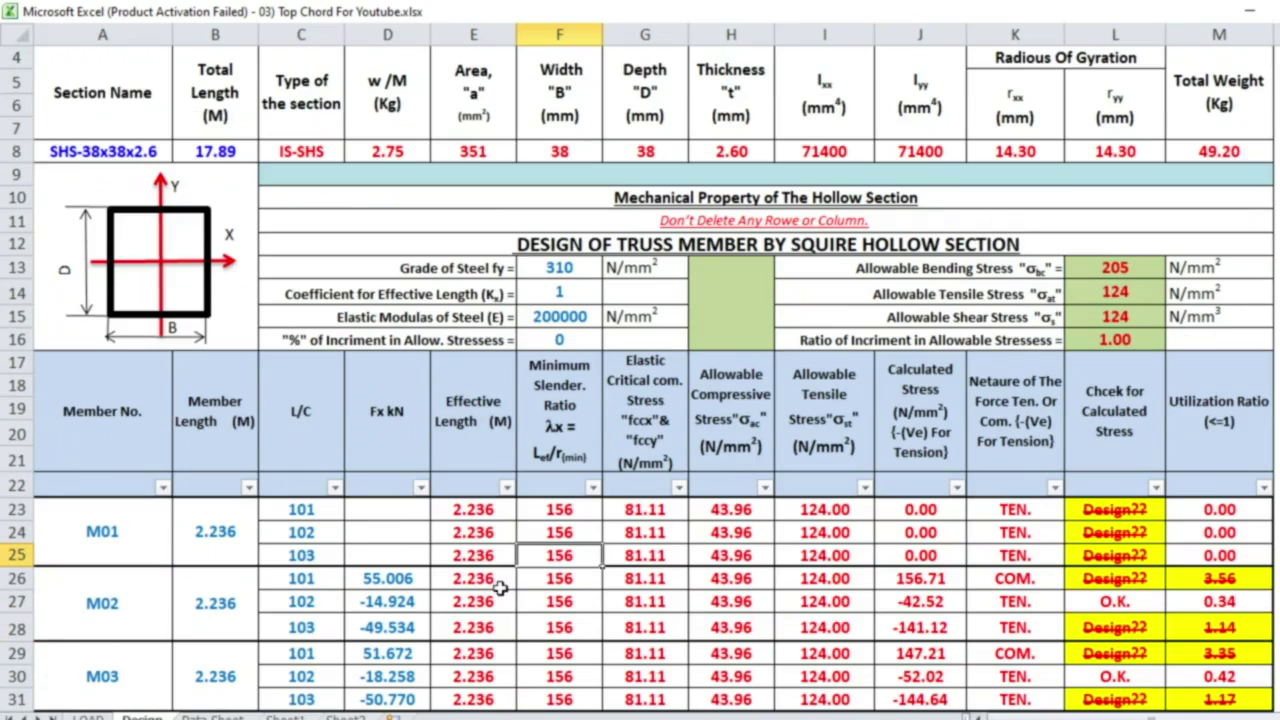
pyautogui.rightClick(392, 511)
pyautogui.click(449, 233)
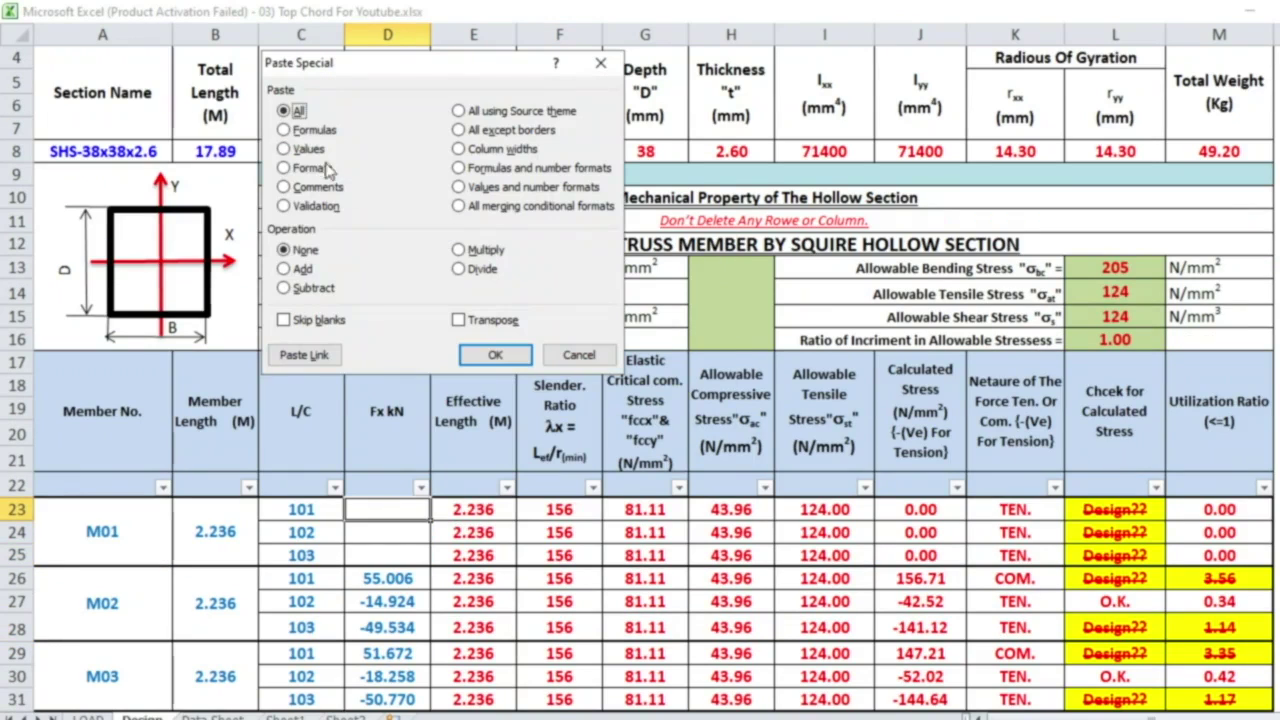
pyautogui.click(300, 148)
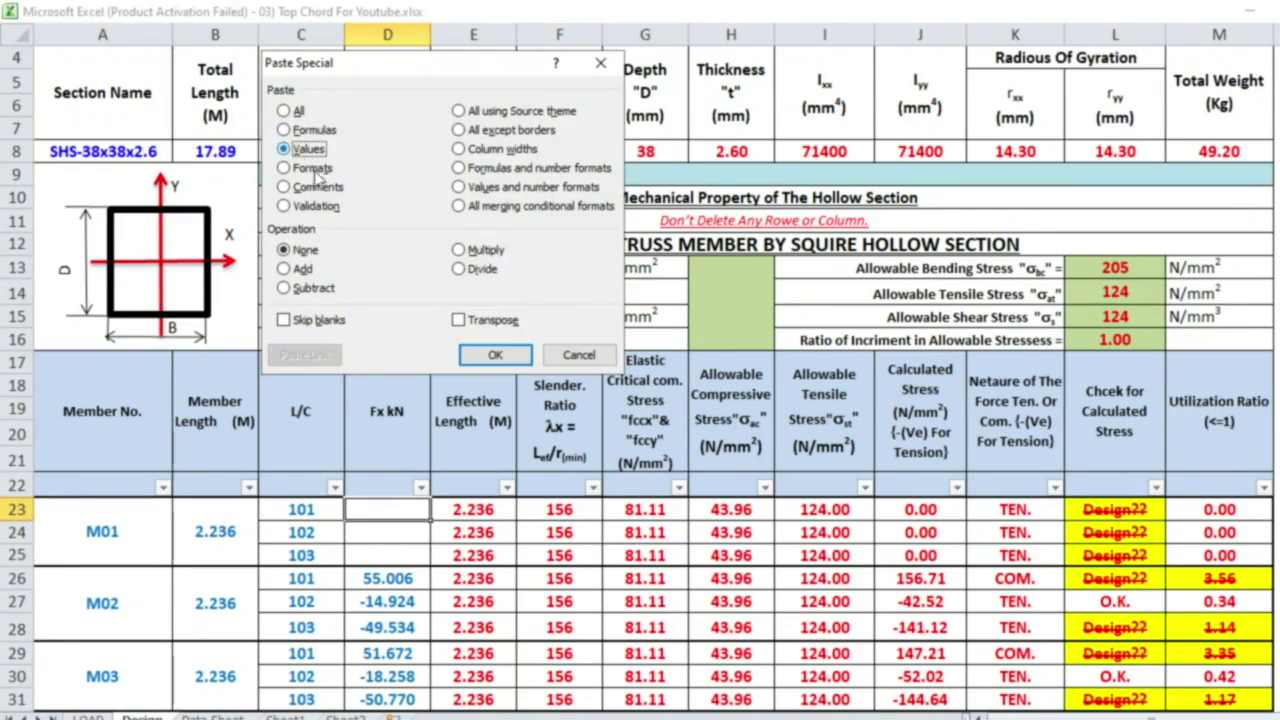
pyautogui.click(495, 355)
# Copy the load case 102 force of M01/08 from the LOAD sheet into M01's 102 row on the Design sheet, pasting values only.
pyautogui.moveTo(238, 719)
pyautogui.click(88, 717)
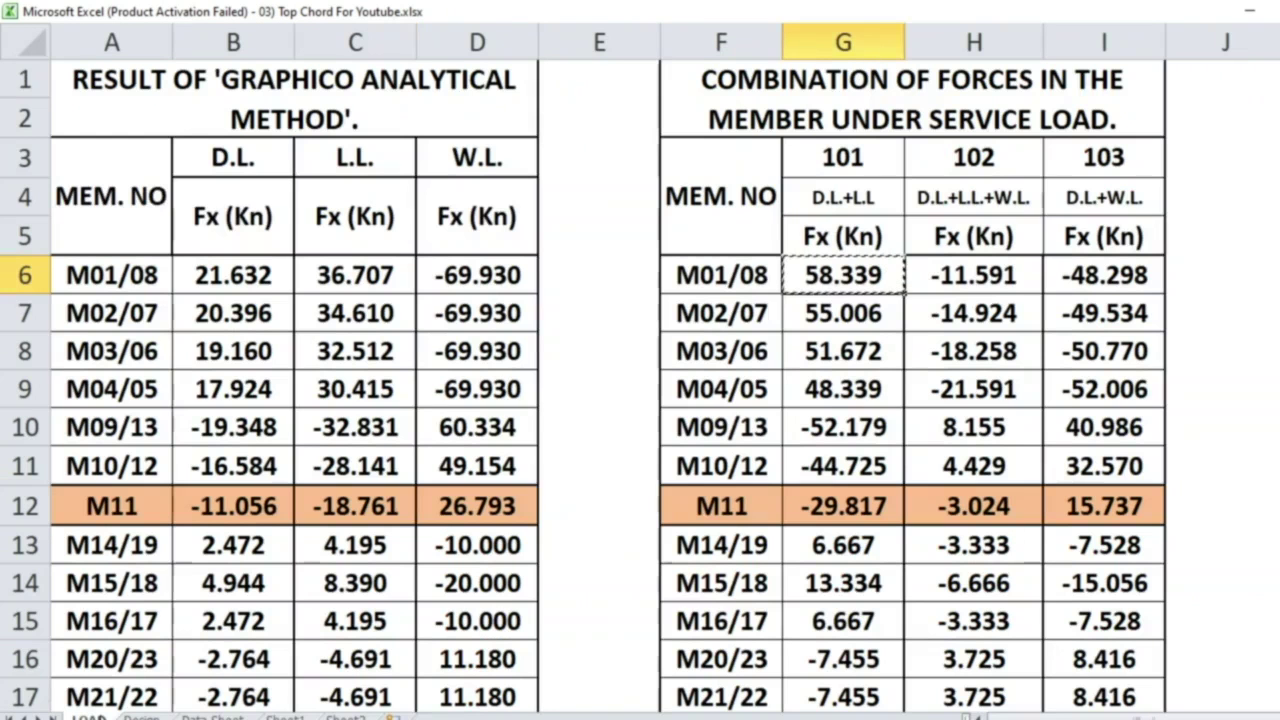
pyautogui.click(1000, 276)
pyautogui.rightClick(1000, 276)
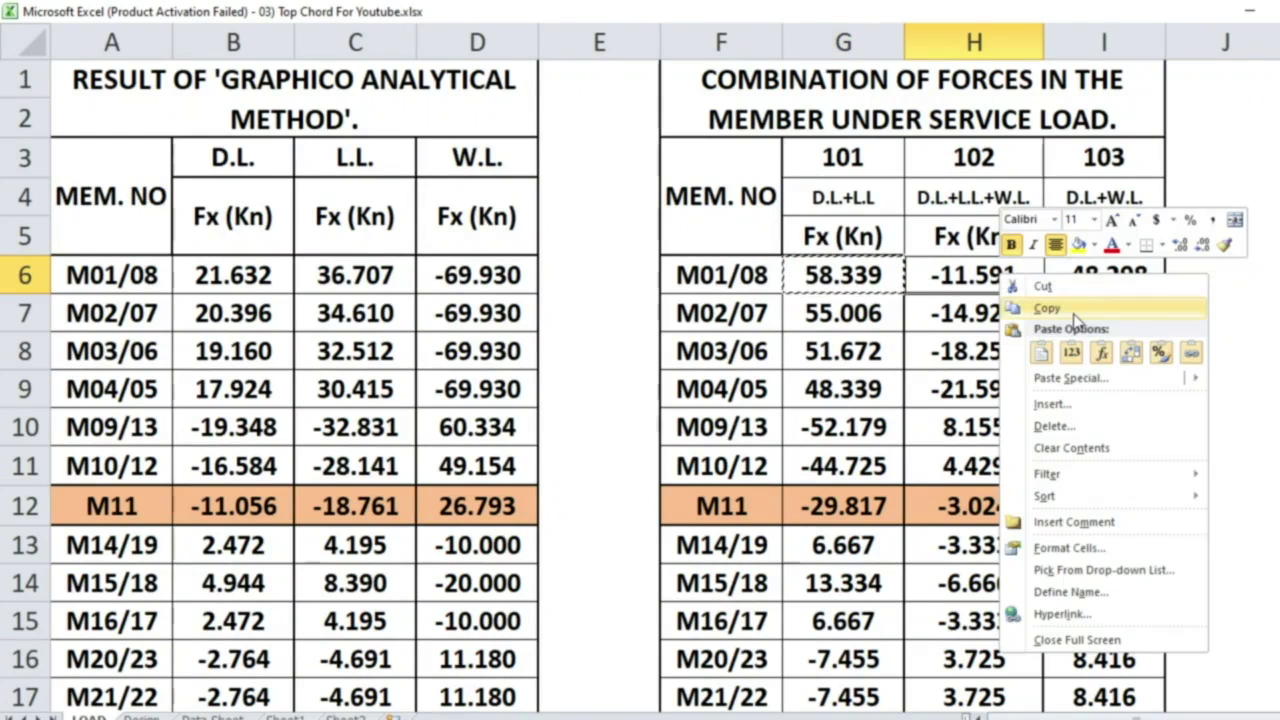
pyautogui.click(1075, 302)
pyautogui.hotkey('ctrl', 'pagedown')
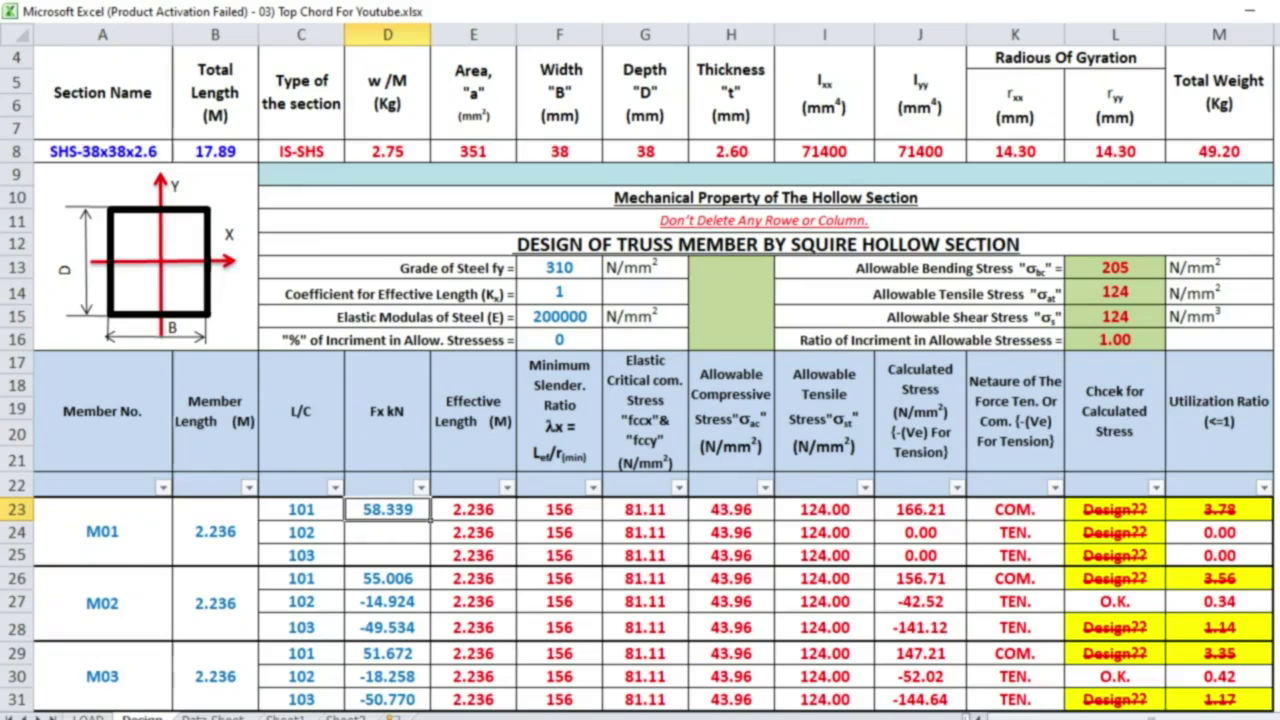
pyautogui.click(389, 536)
pyautogui.rightClick(389, 536)
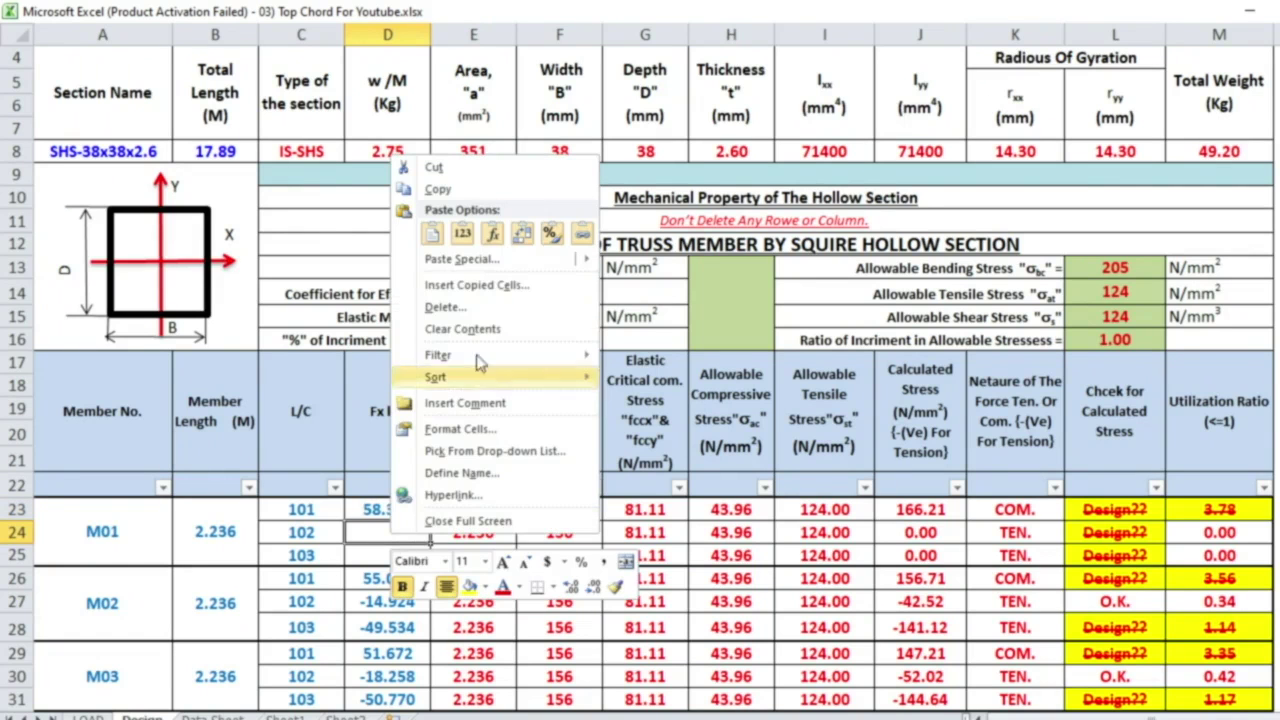
pyautogui.click(462, 259)
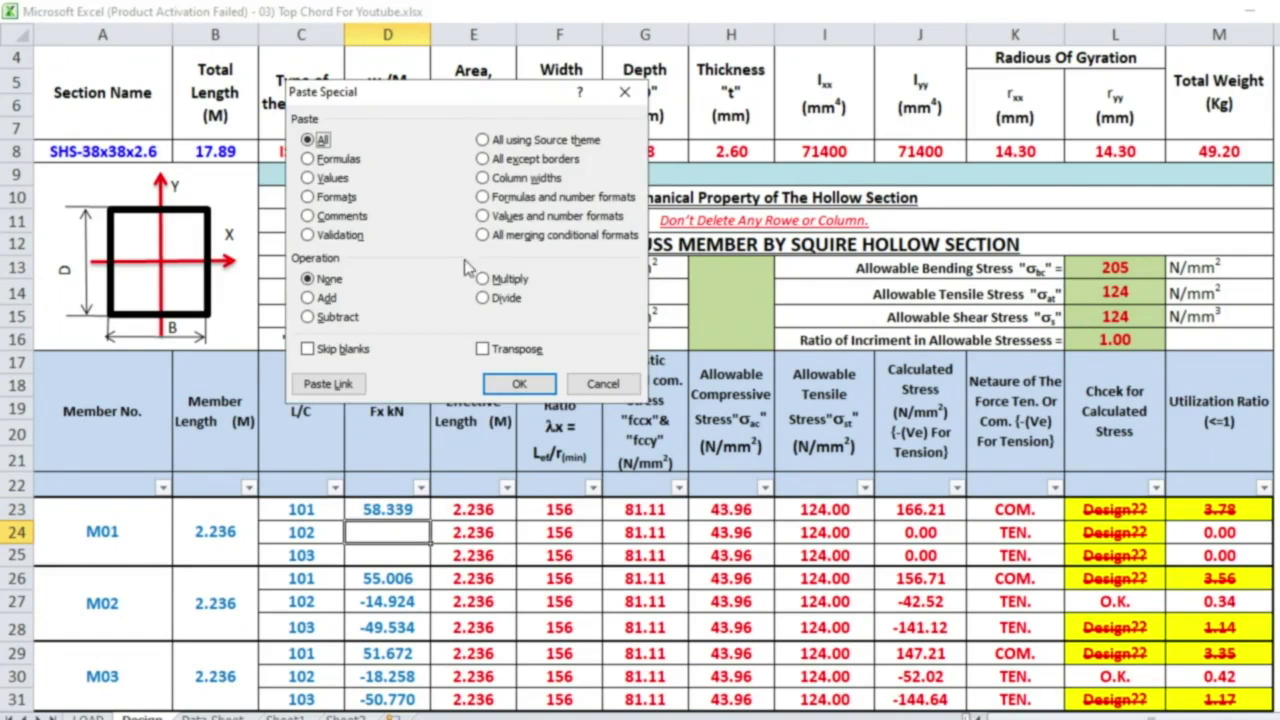
pyautogui.click(330, 177)
pyautogui.click(520, 384)
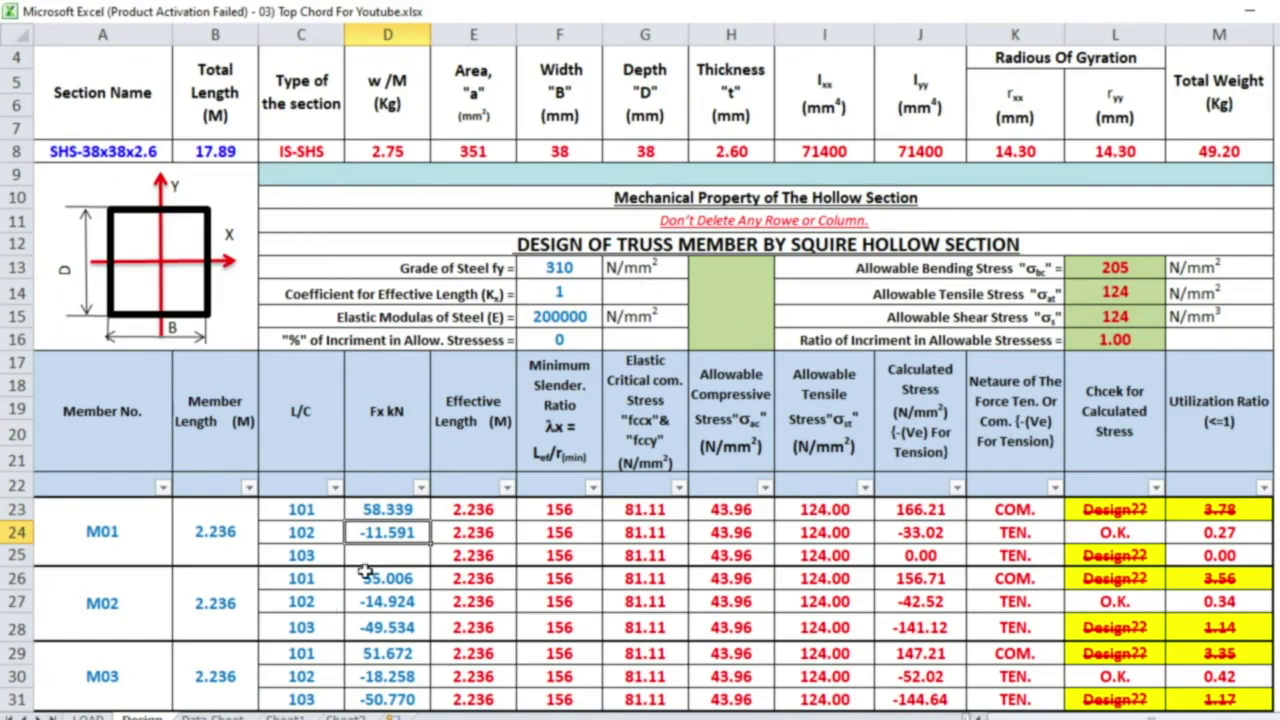
# Transfer the load case 103 force of M01/08 from the LOAD sheet to M01's 103 row on the Design sheet as values only.
pyautogui.hotkey('ctrl', 'pageup')
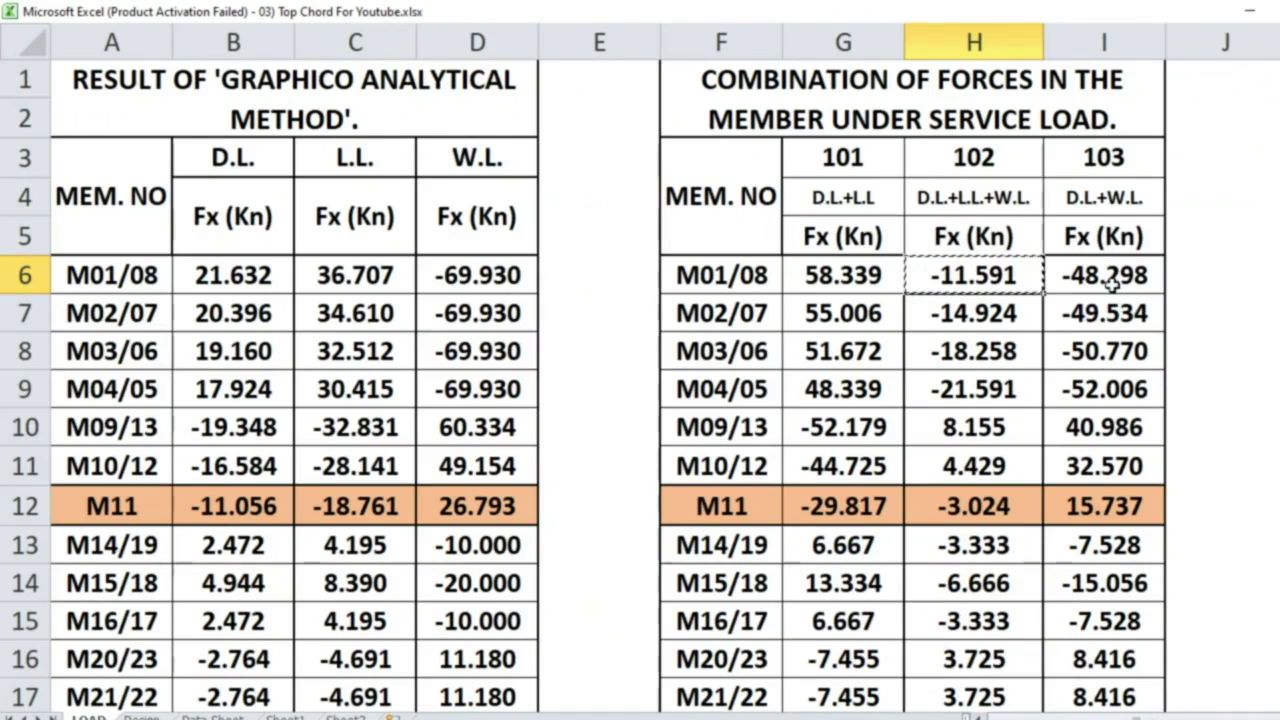
pyautogui.click(1107, 272)
pyautogui.rightClick(1107, 272)
pyautogui.click(1143, 385)
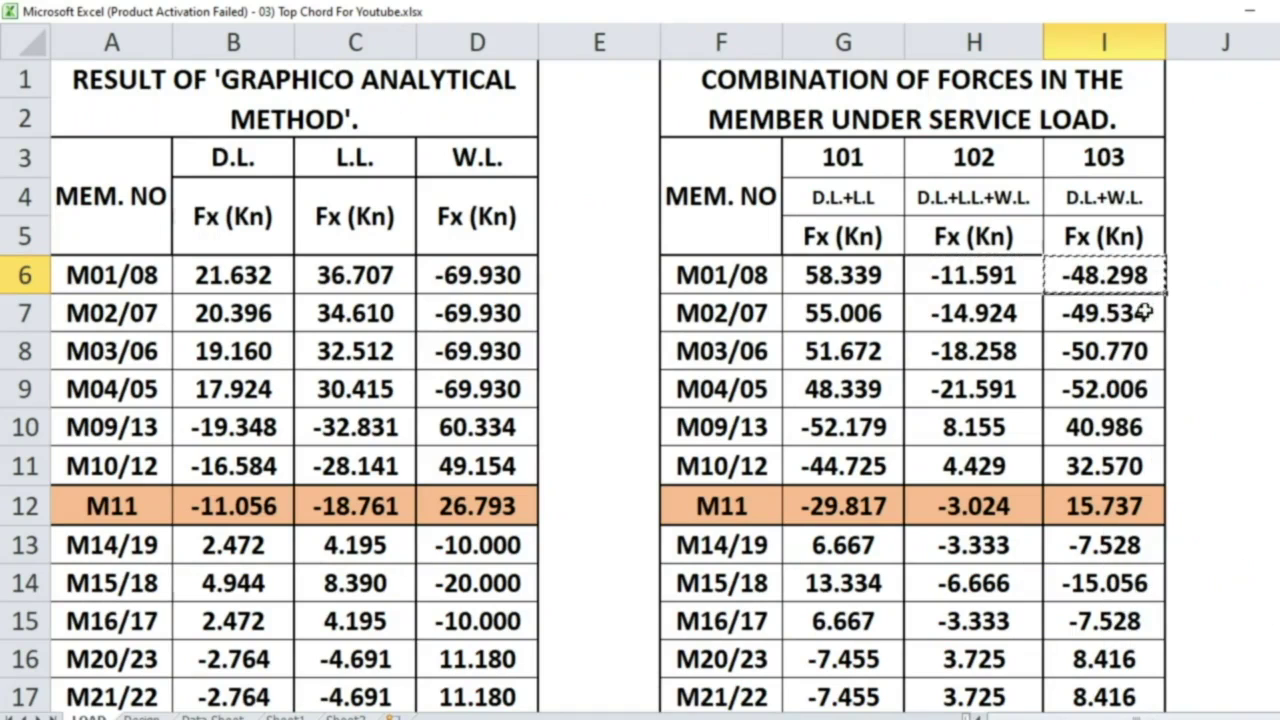
pyautogui.hotkey('ctrl', 'pagedown')
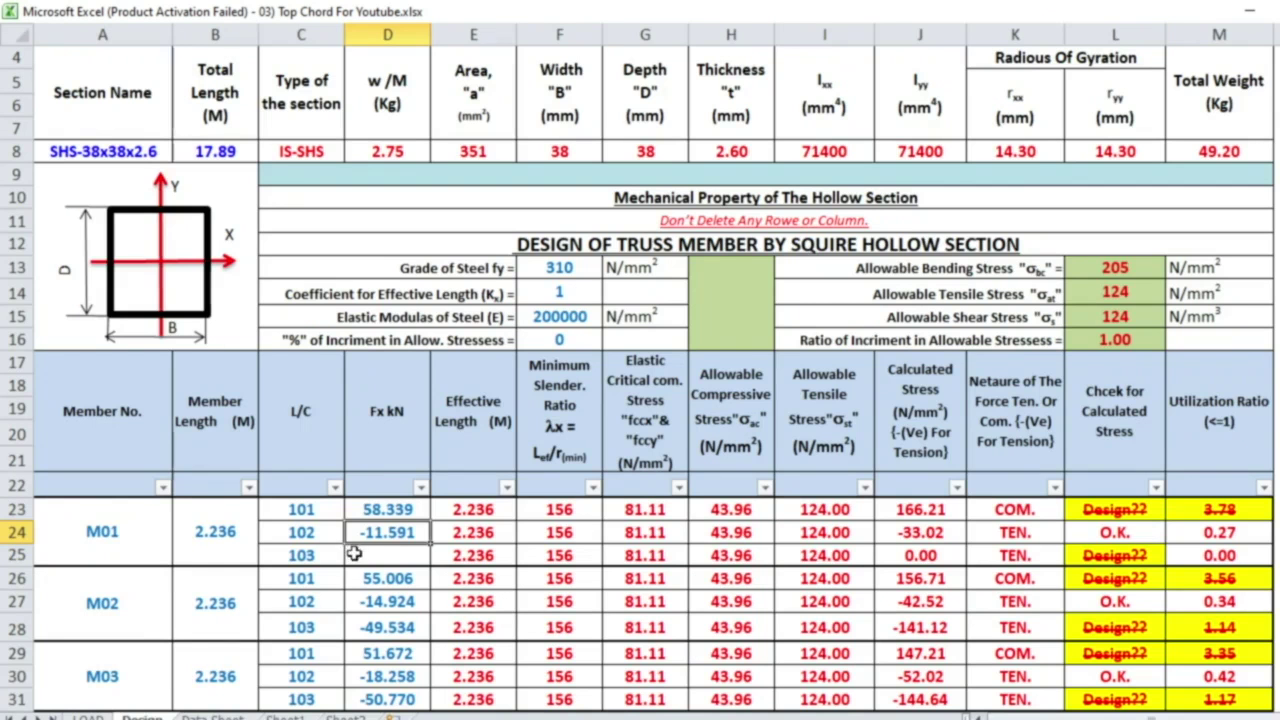
pyautogui.click(350, 553)
pyautogui.rightClick(378, 555)
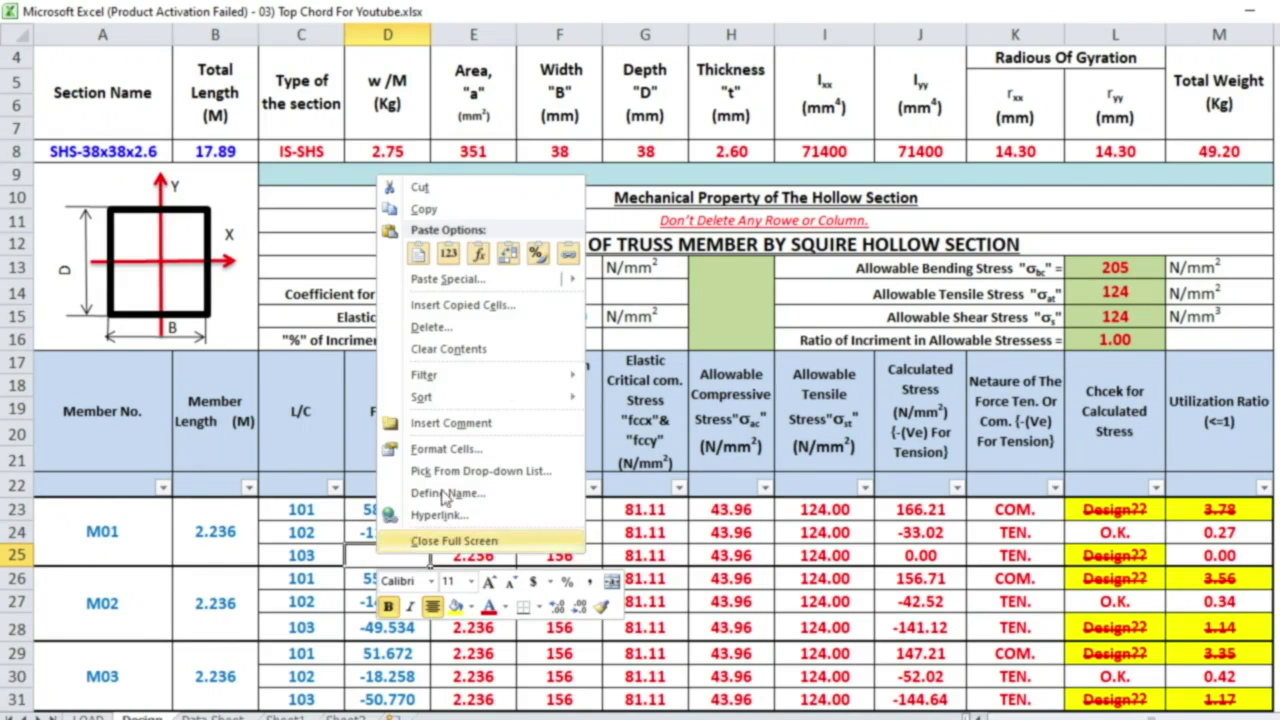
pyautogui.click(448, 279)
pyautogui.click(292, 202)
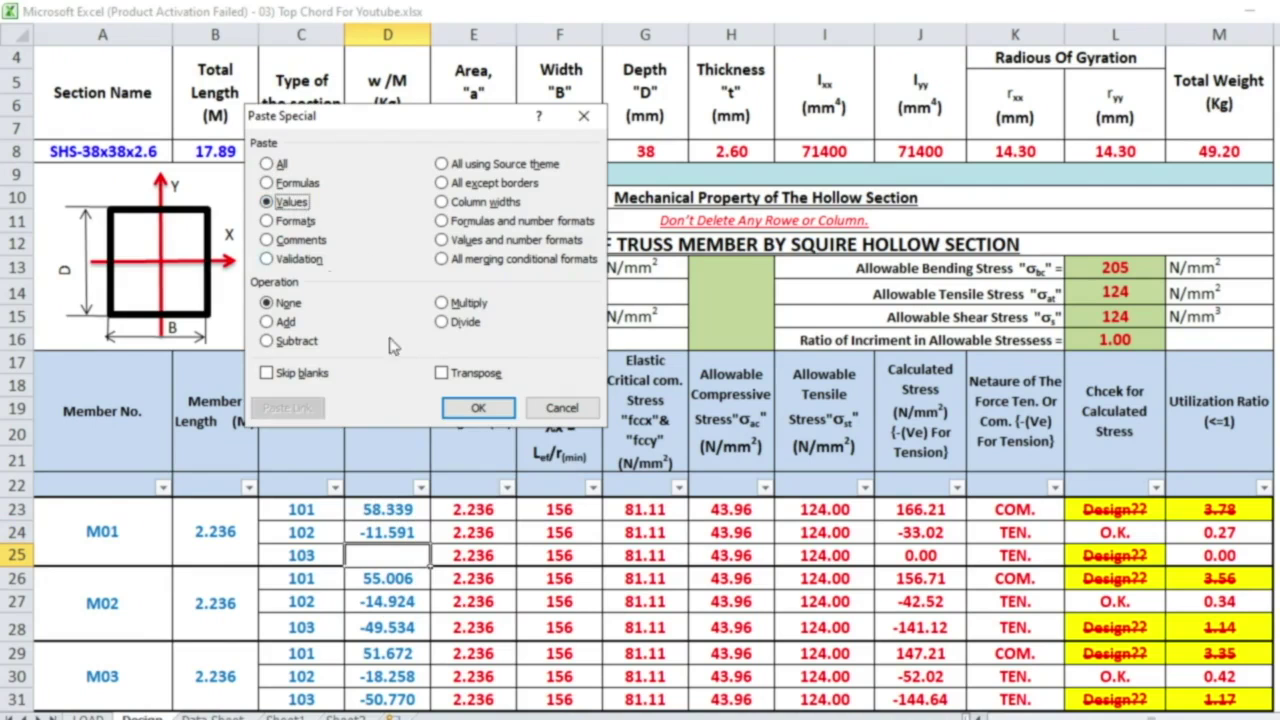
pyautogui.click(472, 408)
# Review the Design sheet's stress checks and utilization ratios for members M01 to M04, the weld data and the selected section name.
pyautogui.scroll(-3, 533, 446)
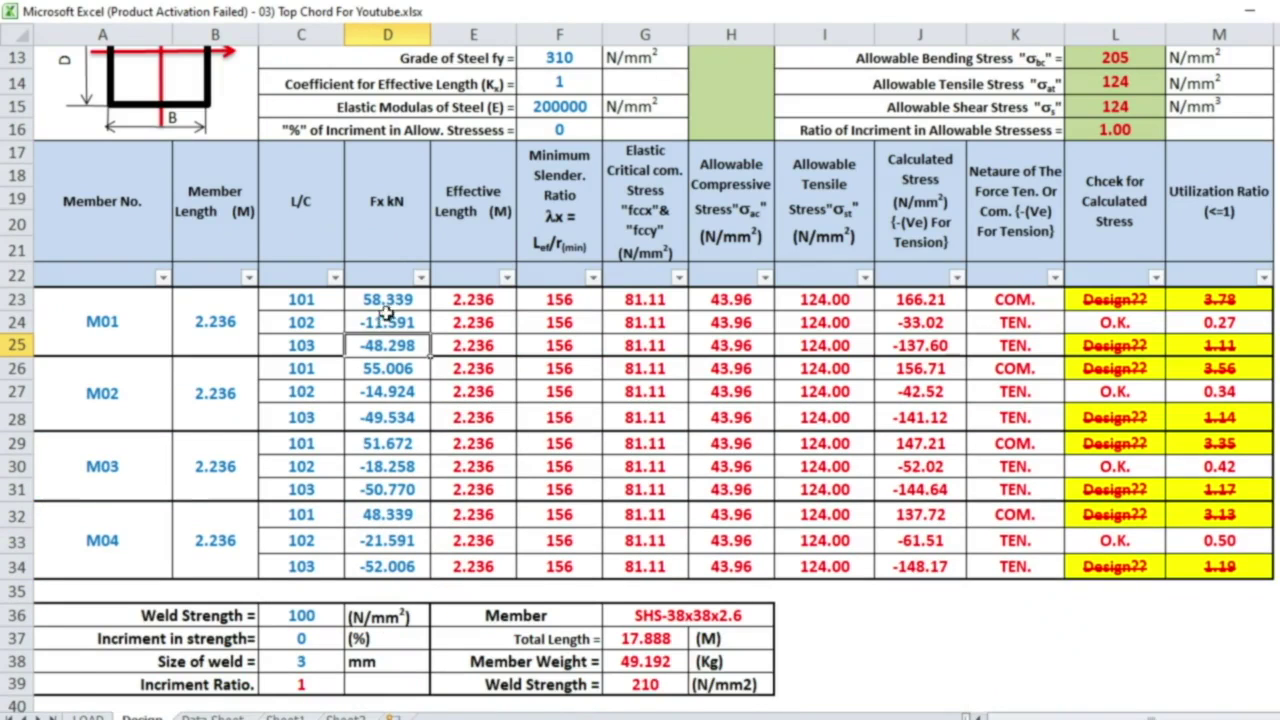
pyautogui.scroll(-1, 382, 365)
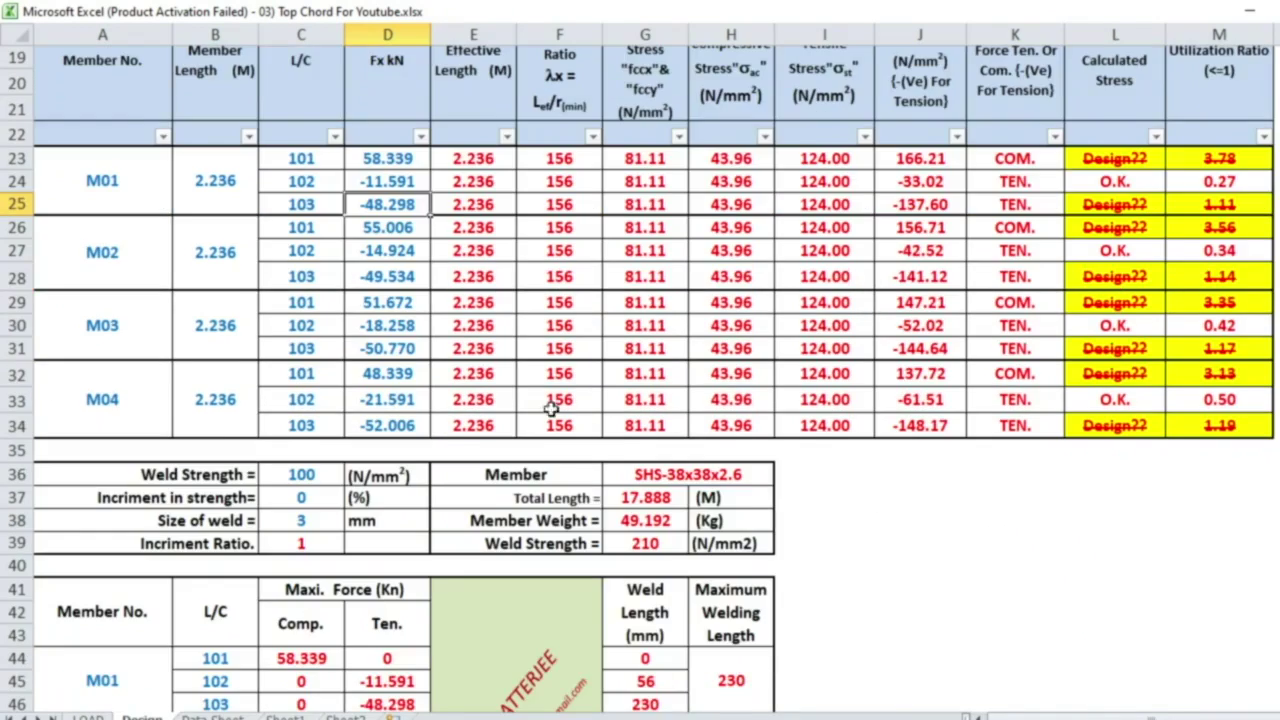
pyautogui.scroll(5, 670, 410)
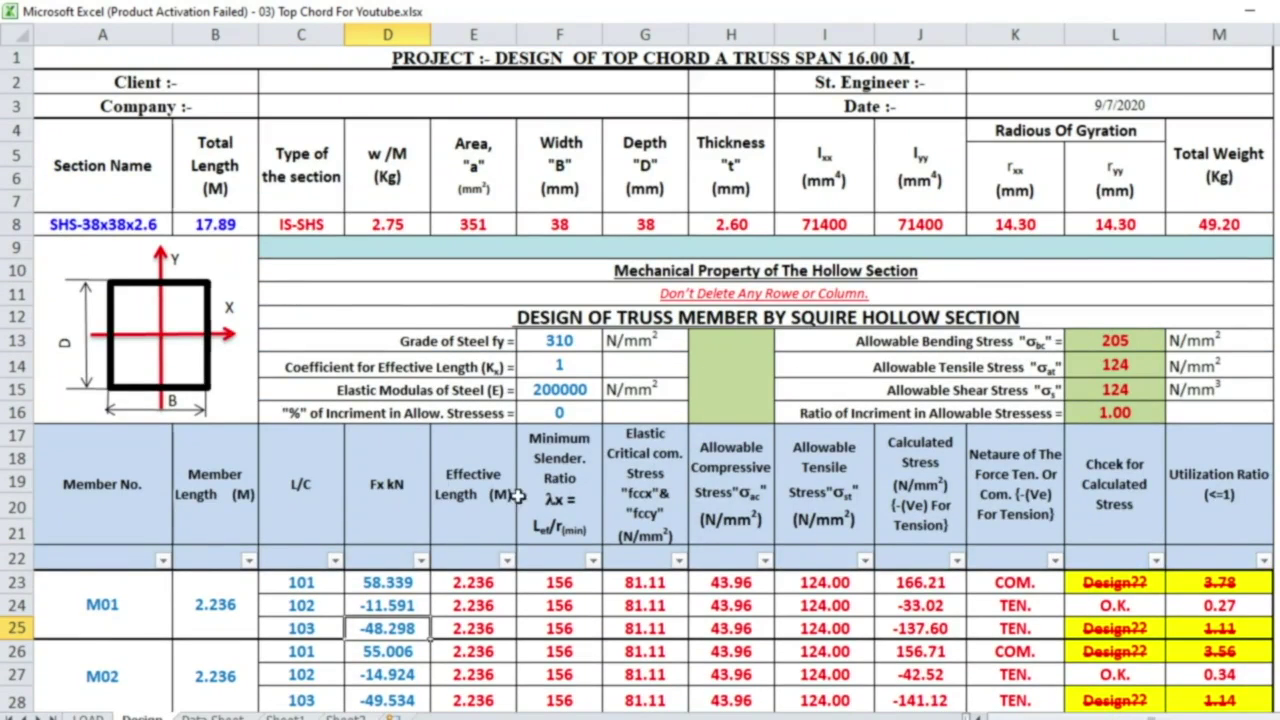
pyautogui.scroll(-2, 645, 558)
pyautogui.scroll(-1, 177, 517)
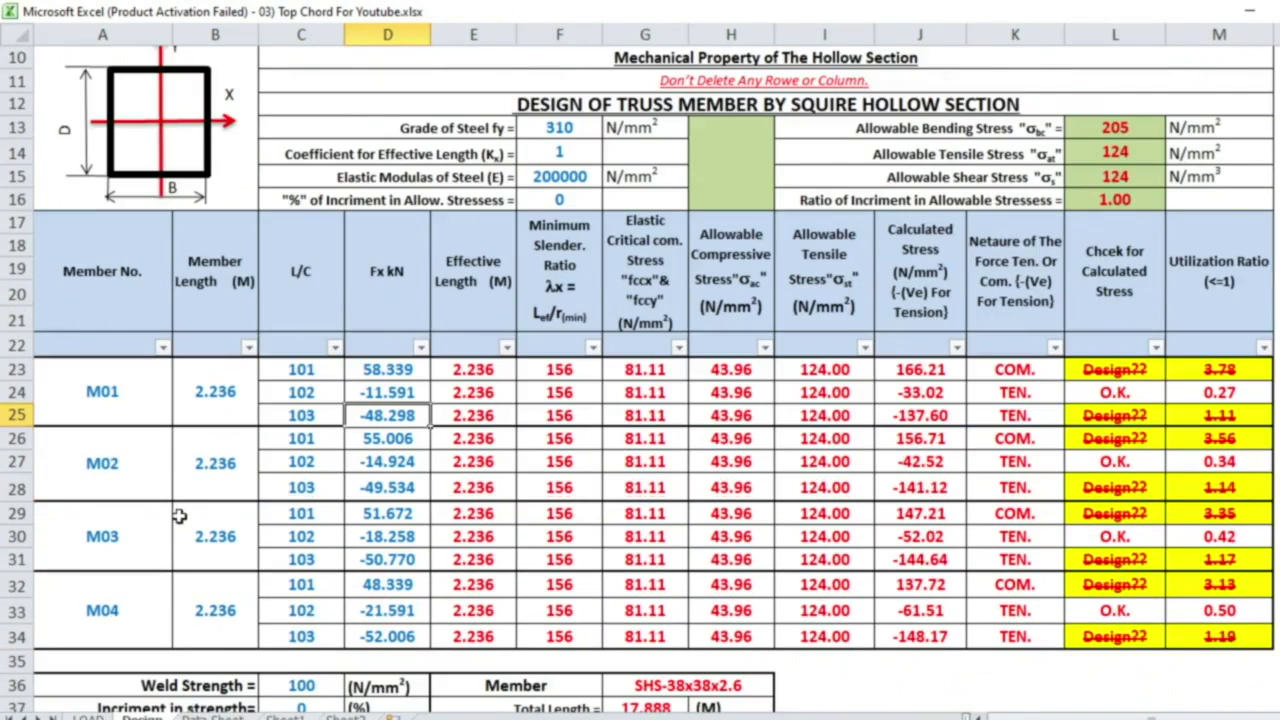
pyautogui.scroll(1, 580, 538)
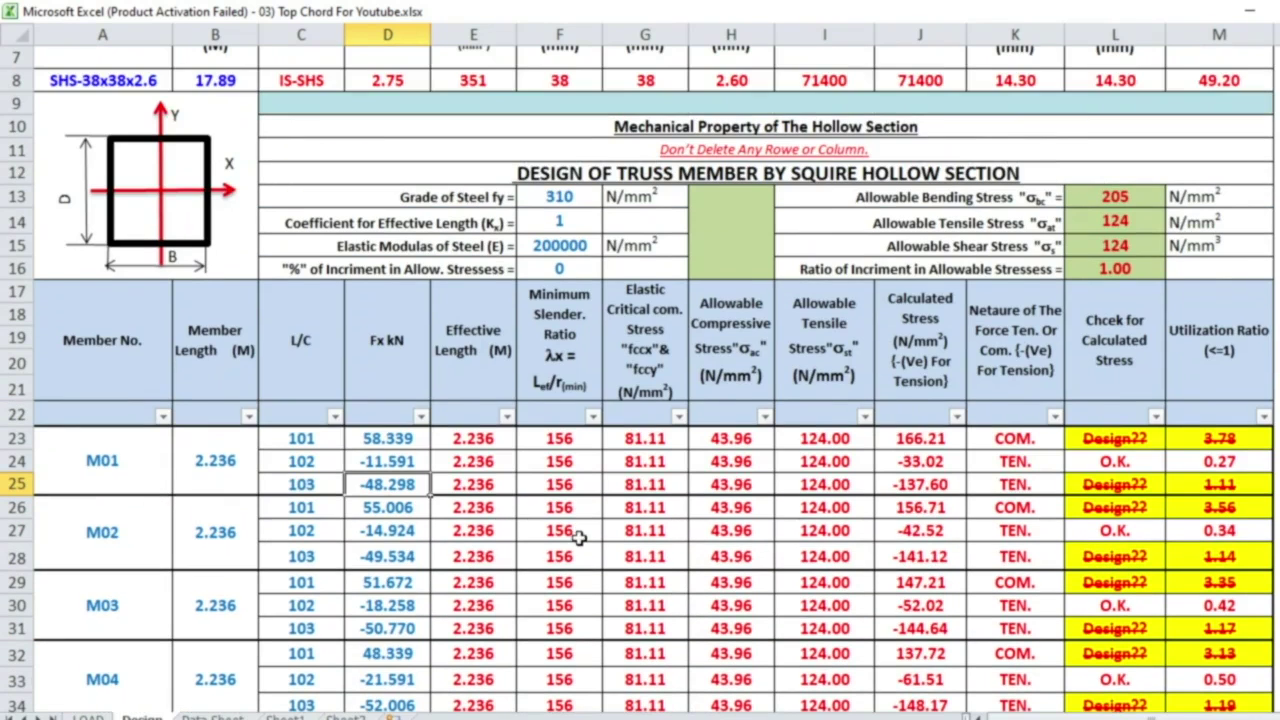
pyautogui.scroll(2, 580, 537)
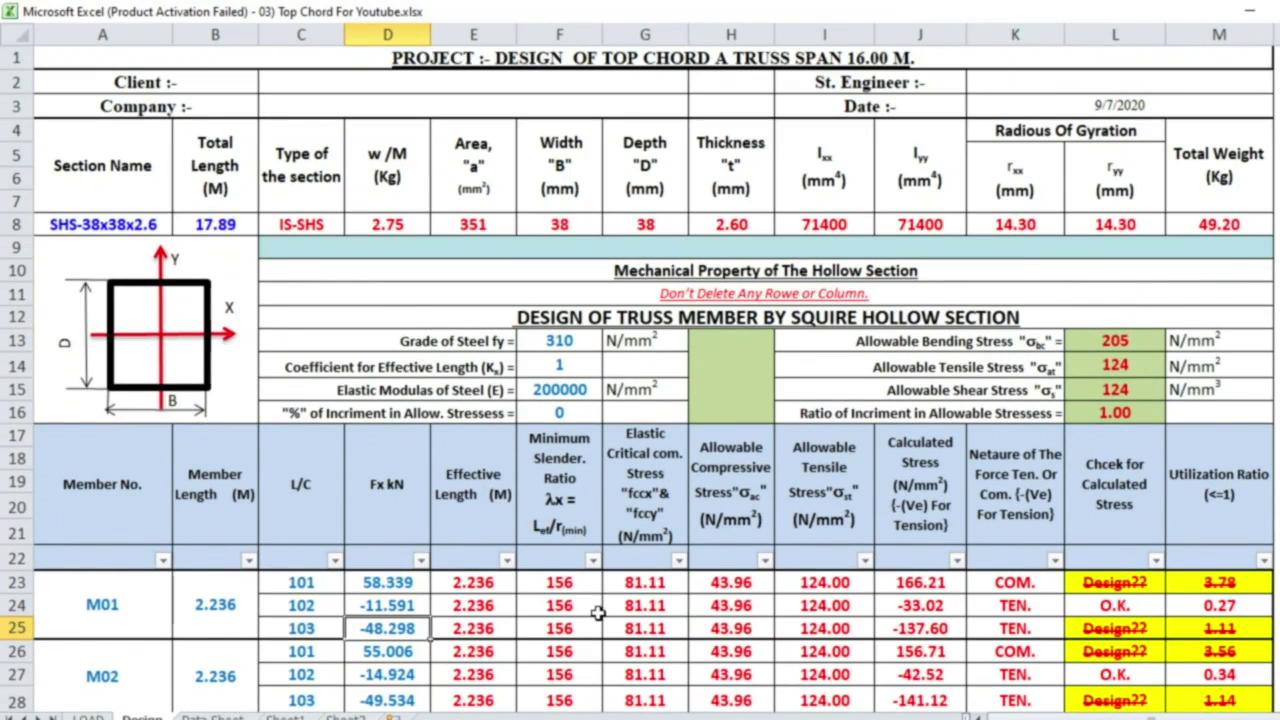
pyautogui.click(150, 224)
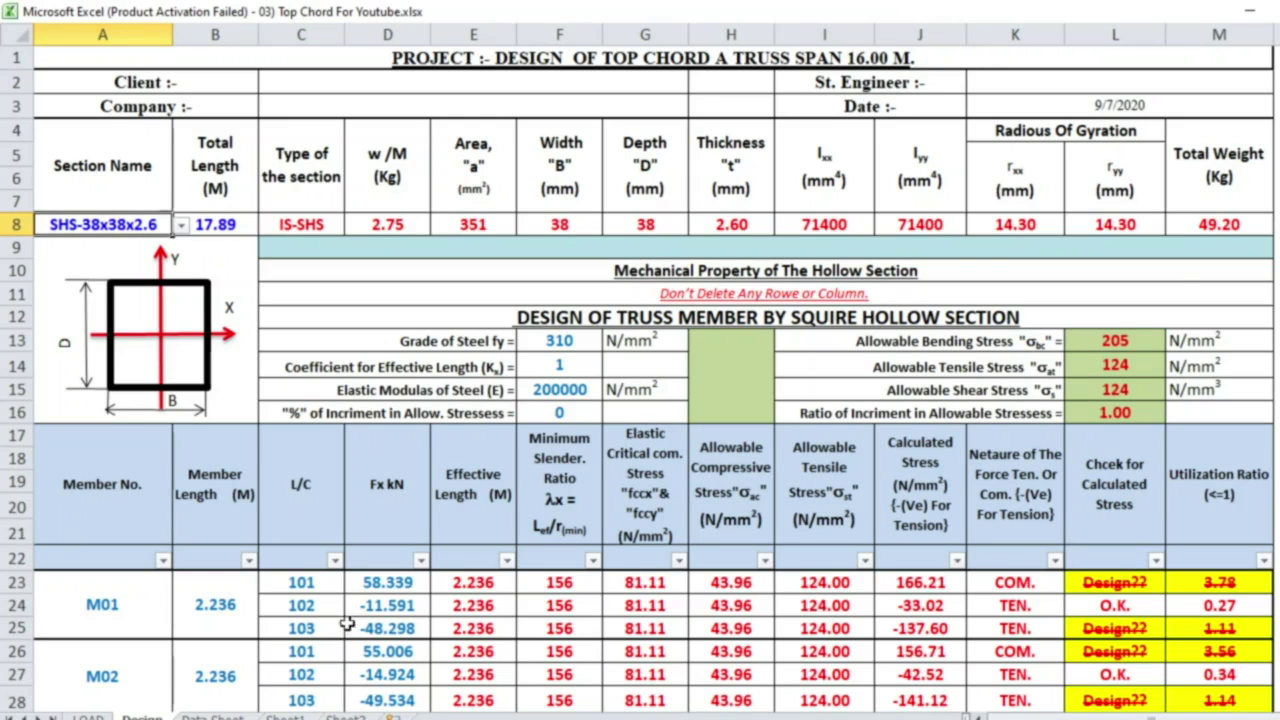
pyautogui.scroll(-2, 81, 675)
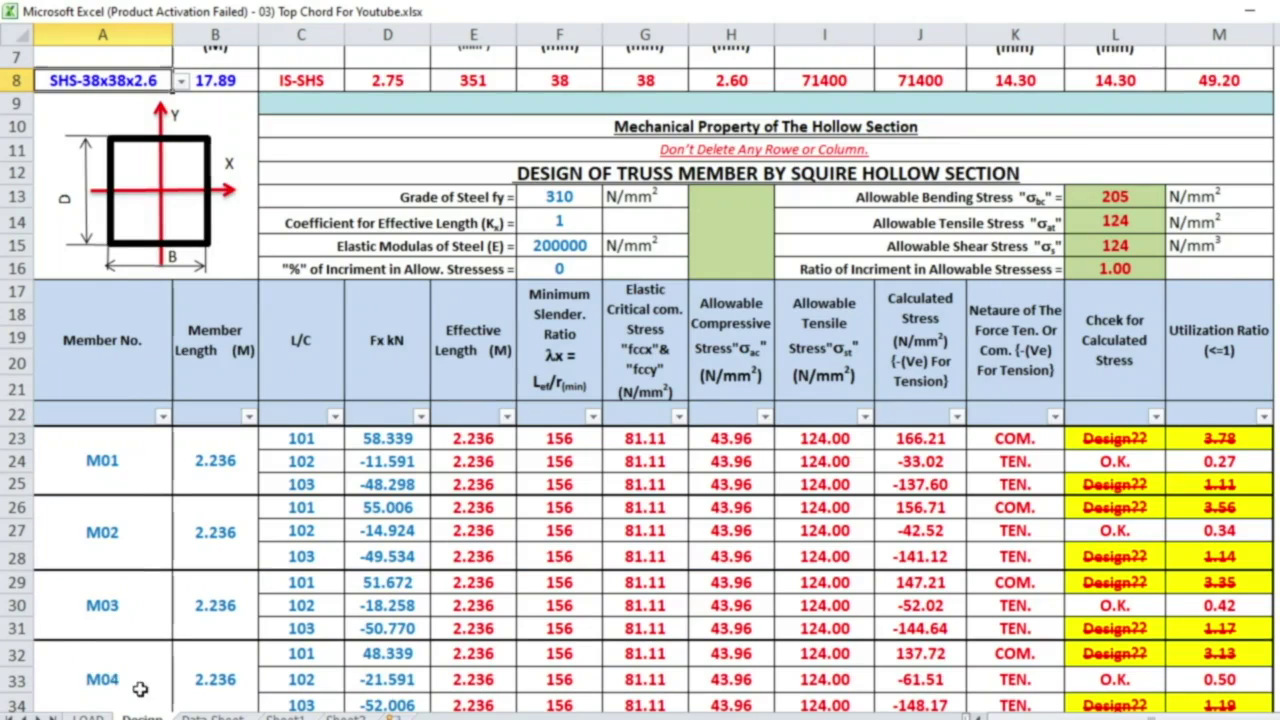
pyautogui.scroll(-2, 141, 689)
pyautogui.scroll(4, 145, 699)
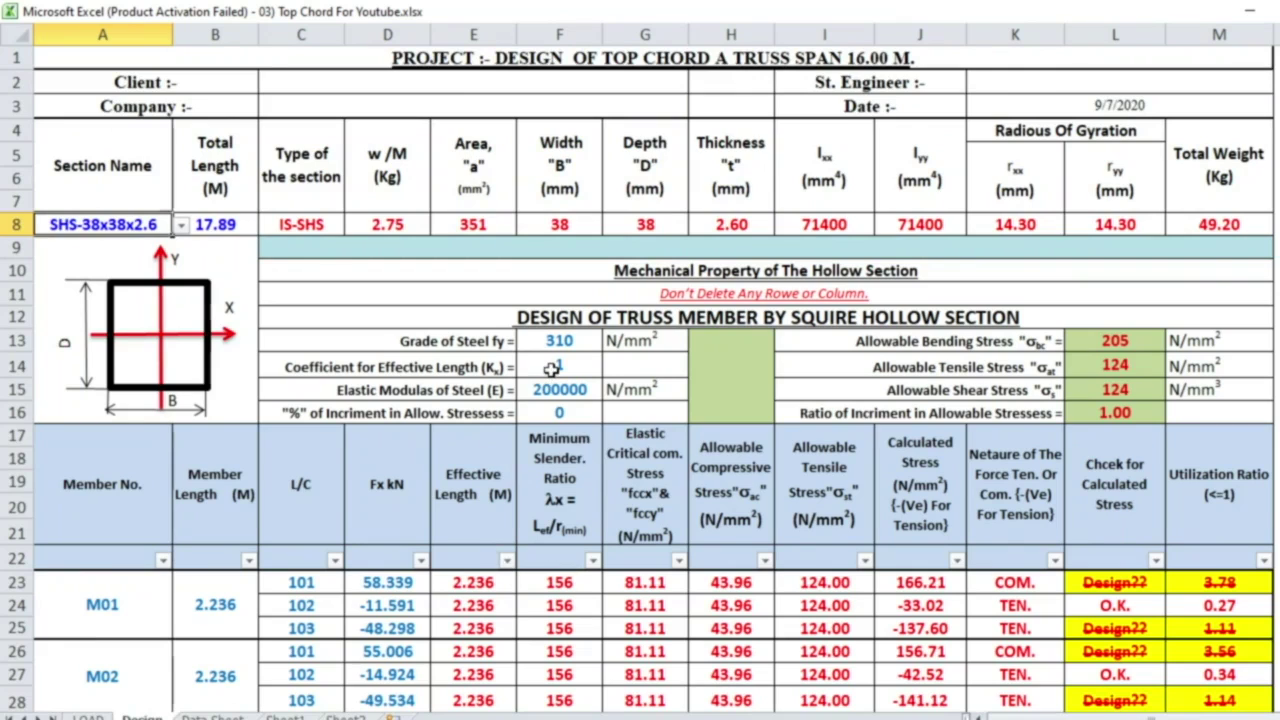
# Set the coefficient for effective length on the Design sheet to 0.65.
pyautogui.click(551, 369)
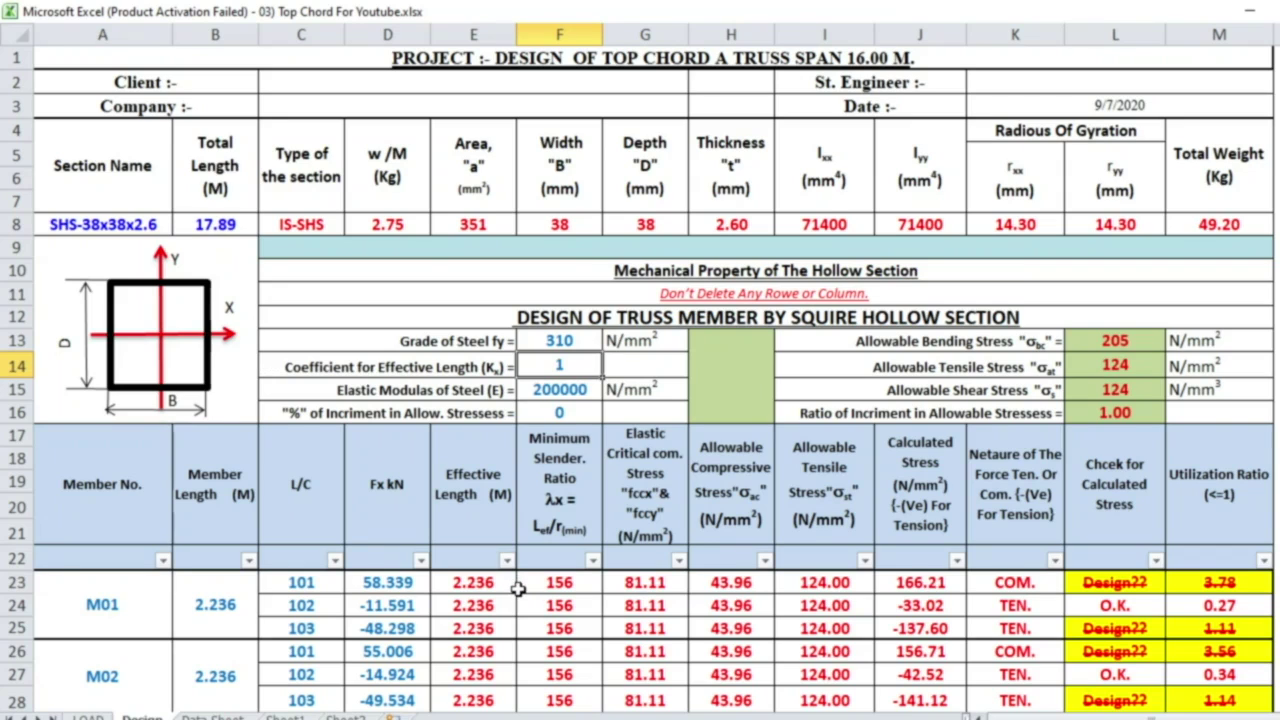
pyautogui.press('BackSpace')
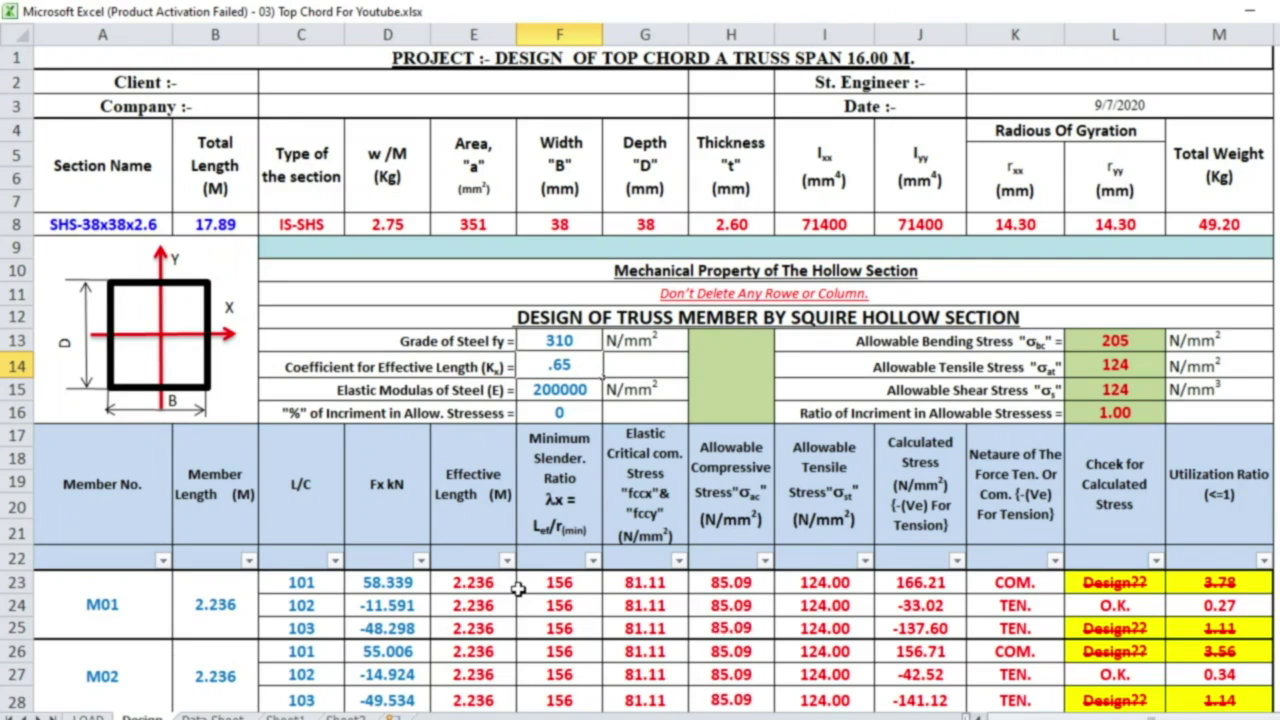
pyautogui.press('Return')
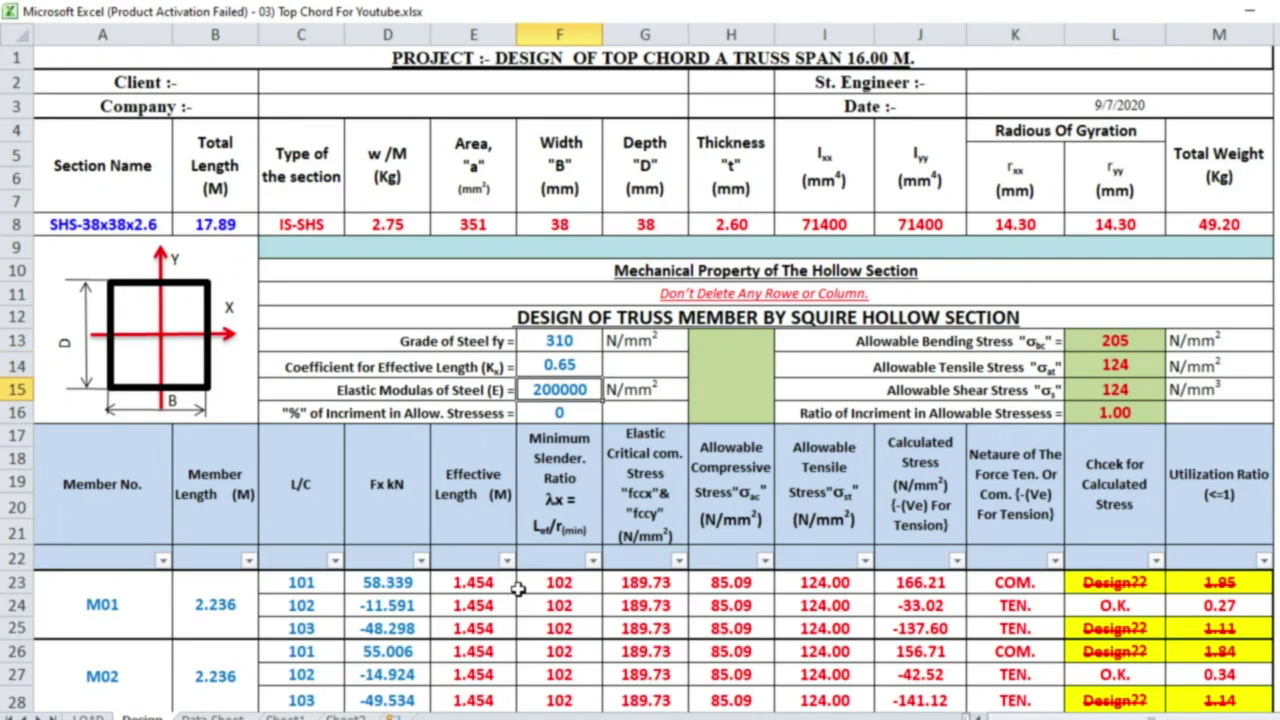
# Set the percentage of increment in allowable stresses to 33.333.
pyautogui.click(564, 414)
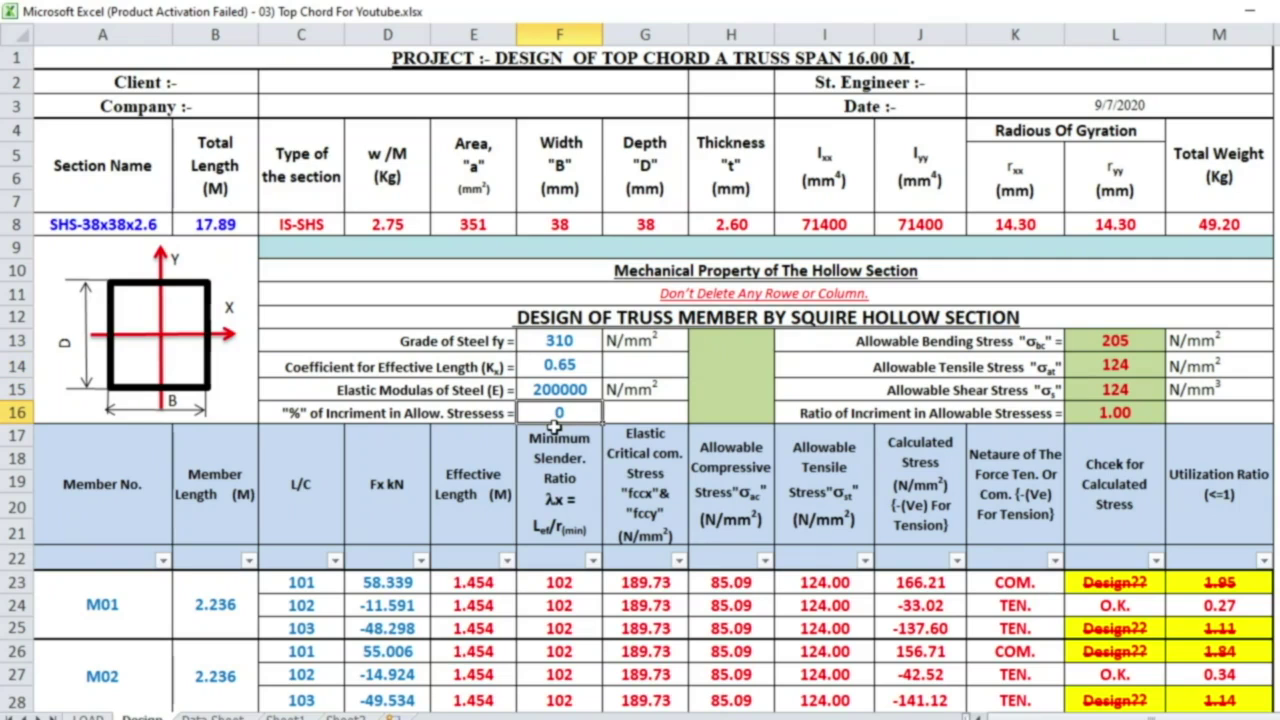
pyautogui.write('3')
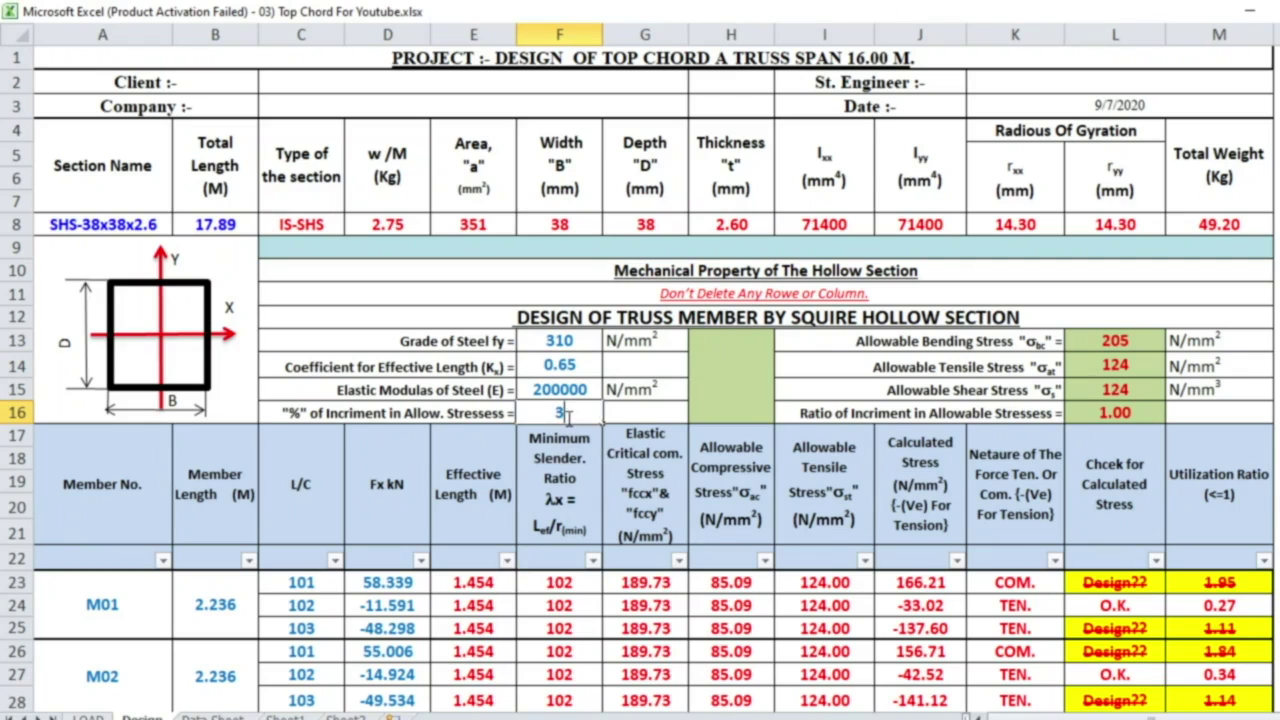
pyautogui.write('3.333')
pyautogui.press('Return')
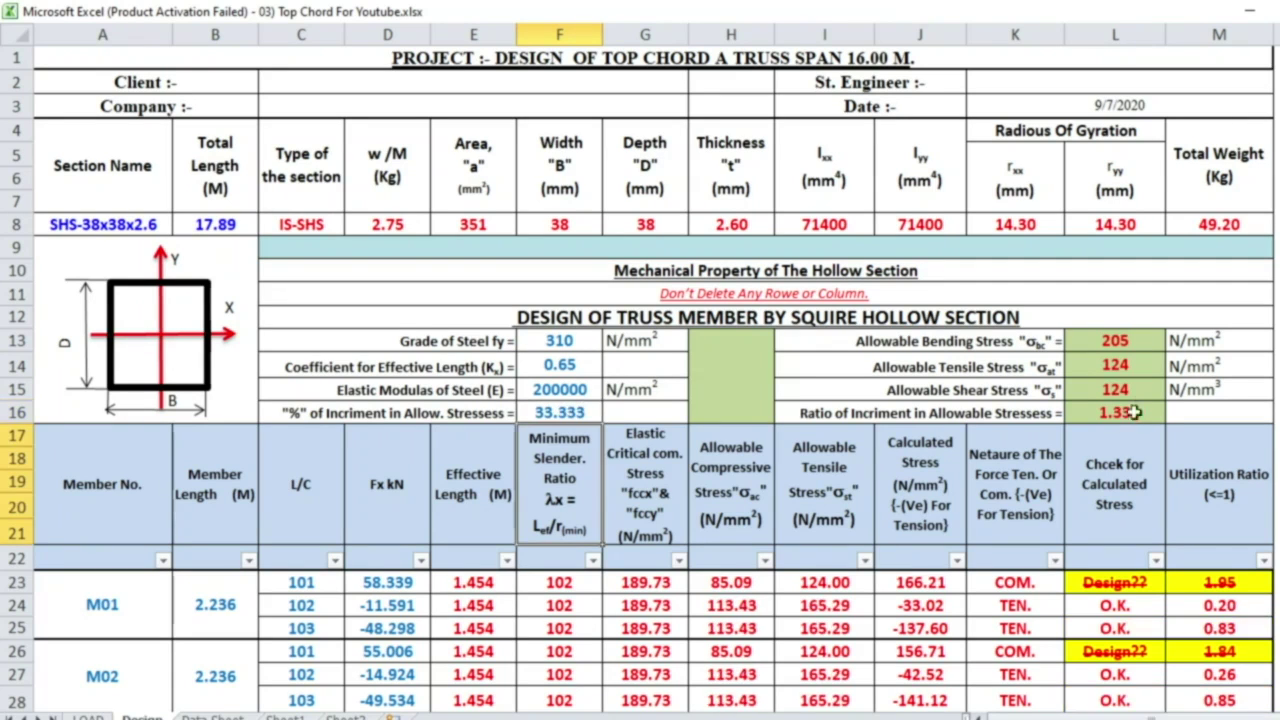
# Inspect the formulas behind the allowable bending, tensile and shear stresses and the ratio of increment cell on the Design sheet.
pyautogui.click(1119, 341)
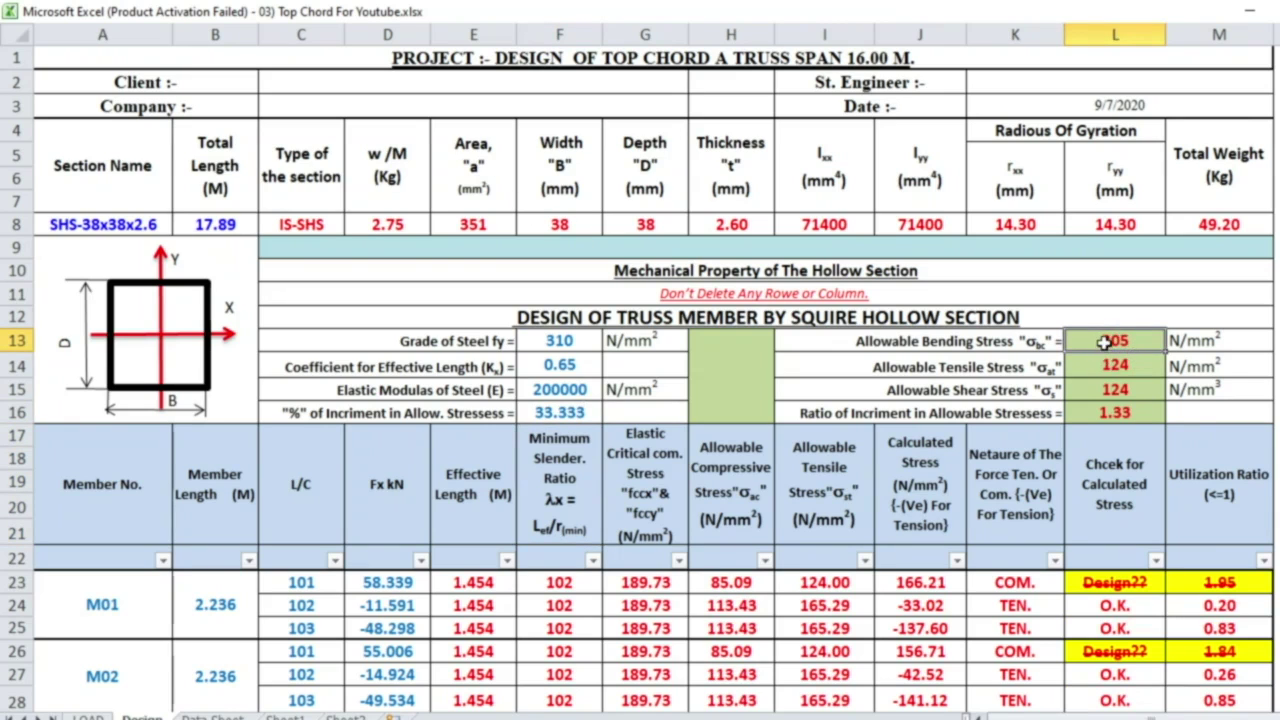
pyautogui.doubleClick(1108, 345)
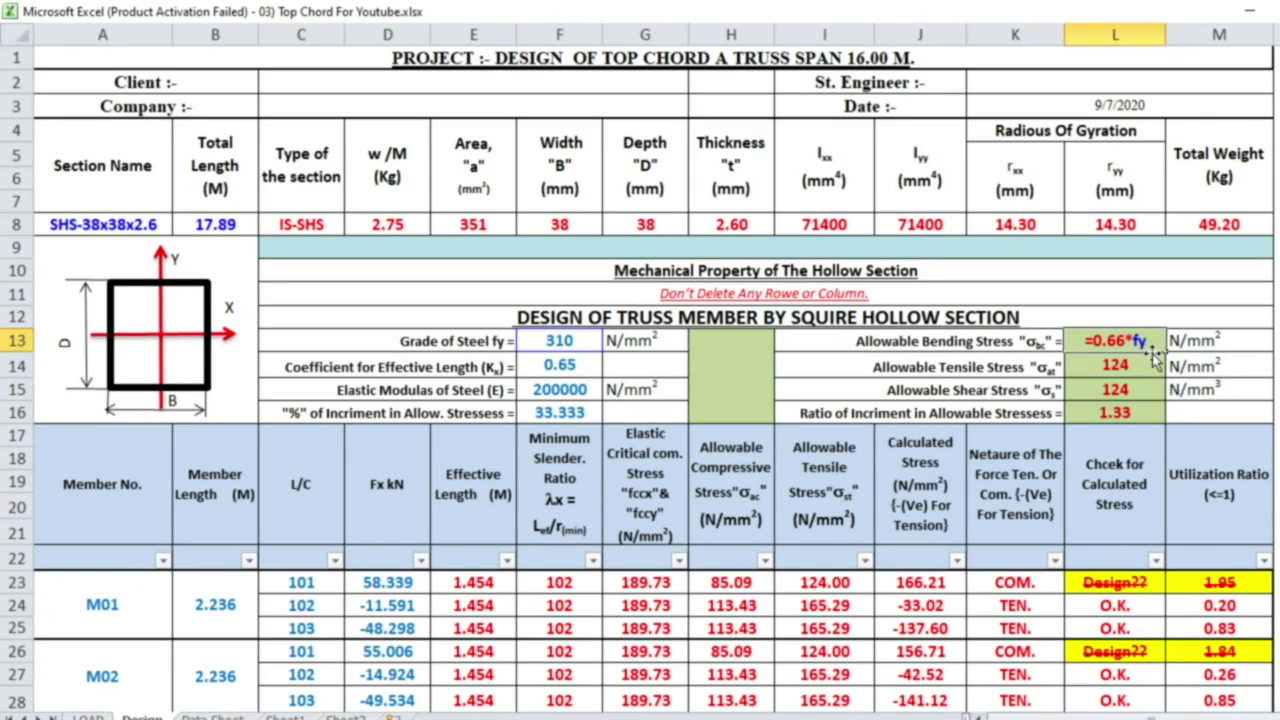
pyautogui.press('Escape')
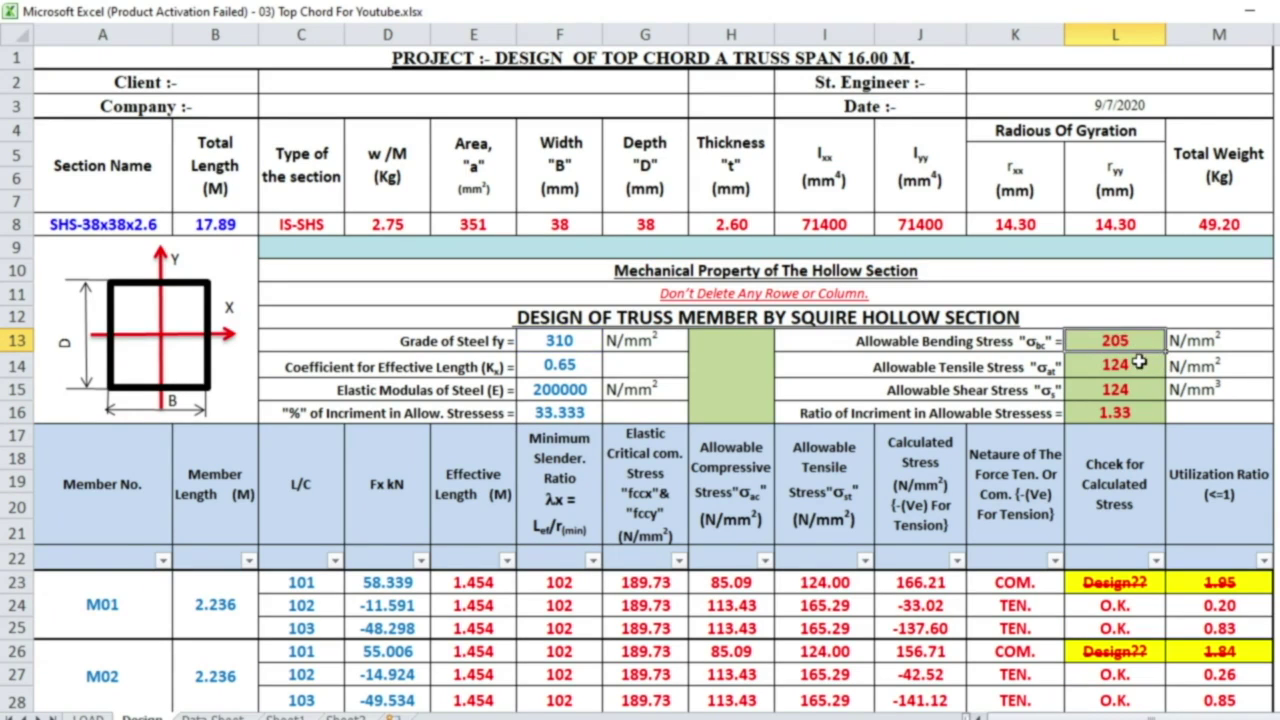
pyautogui.doubleClick(1140, 364)
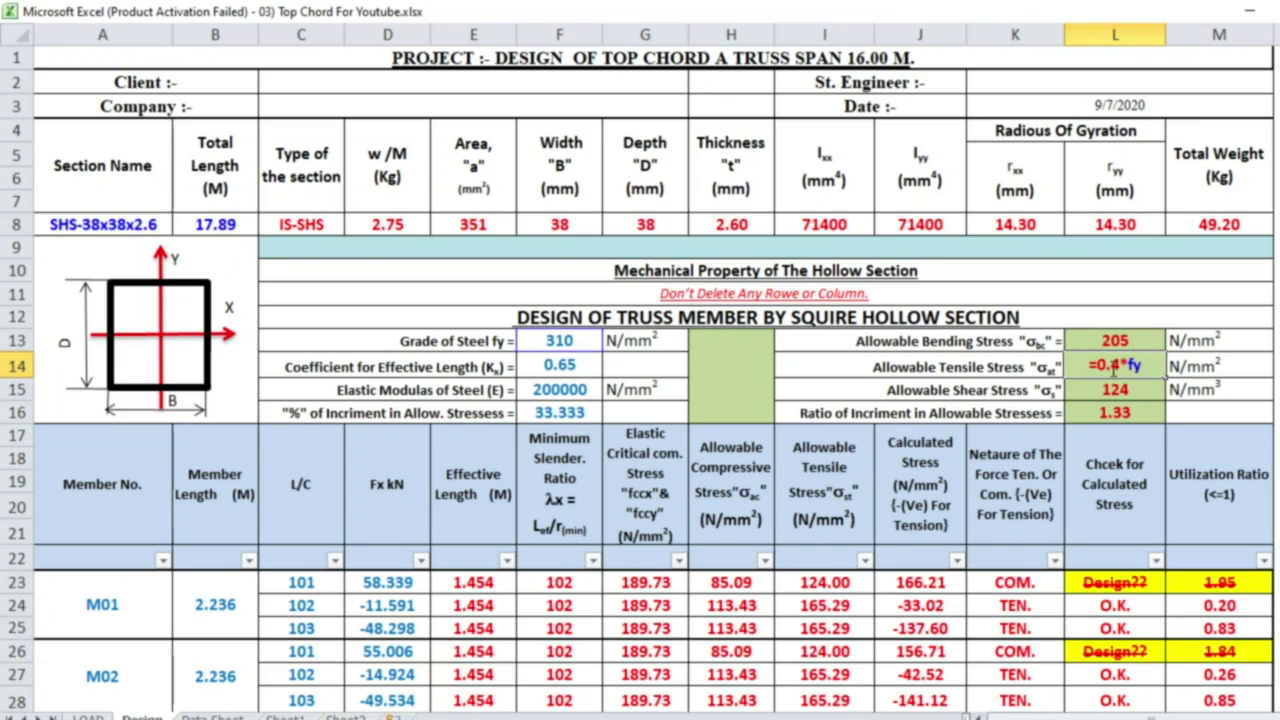
pyautogui.hotkey('ctrl', 'Return')
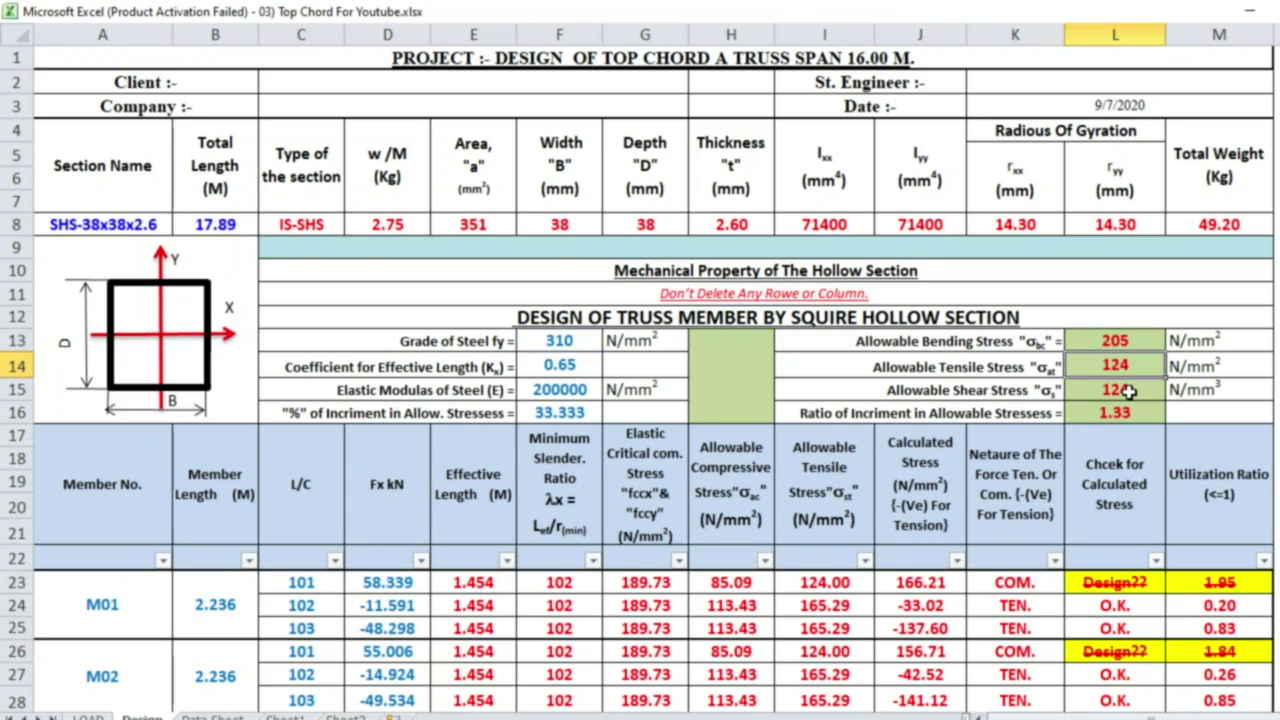
pyautogui.doubleClick(1129, 391)
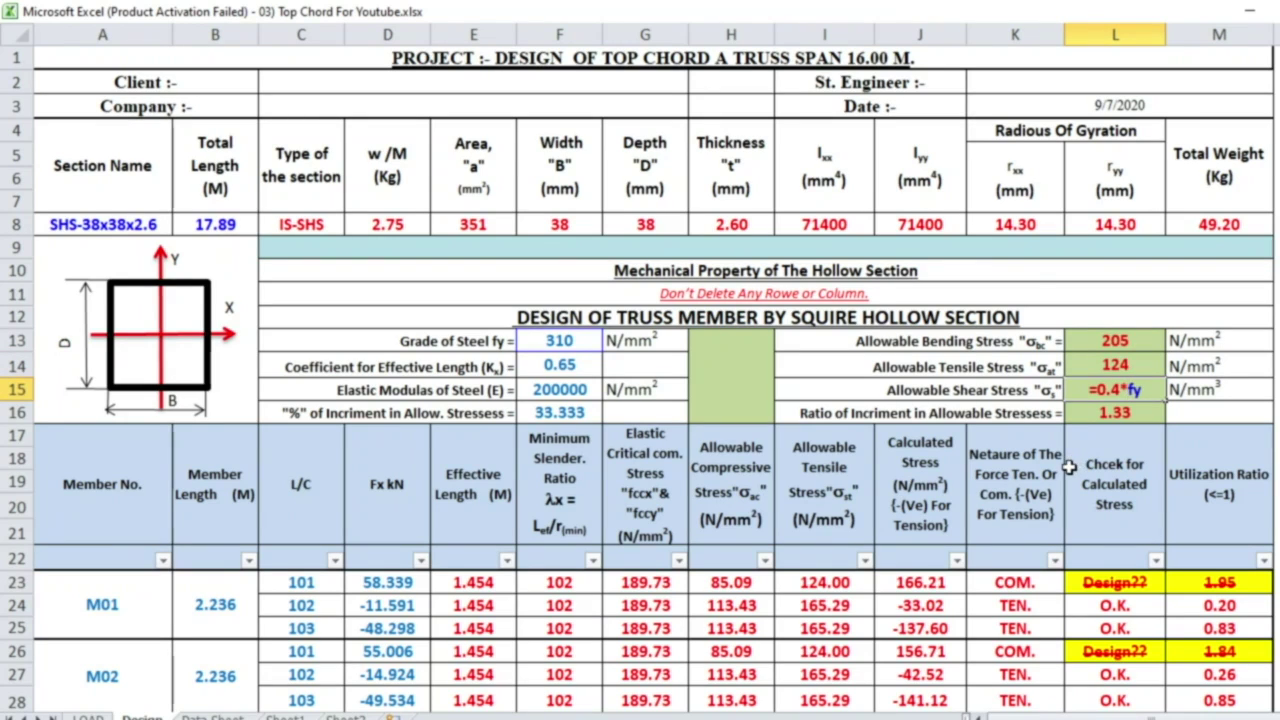
pyautogui.press('Escape')
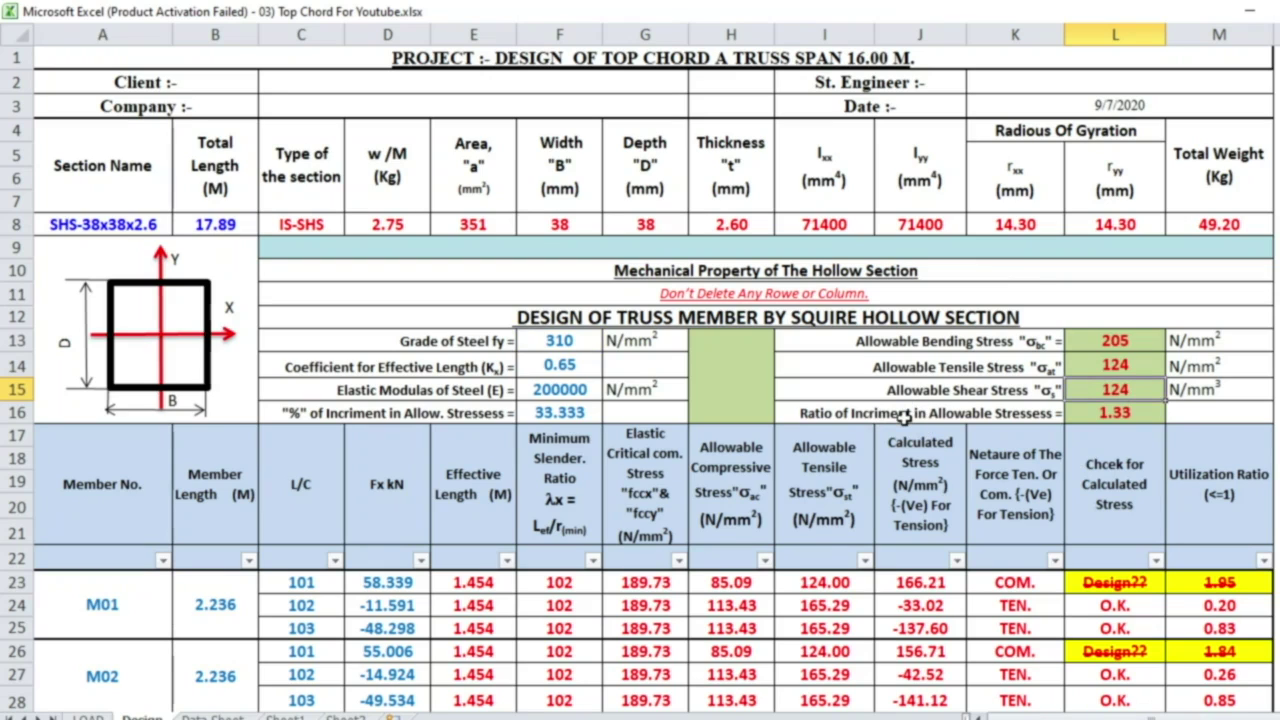
pyautogui.click(1115, 417)
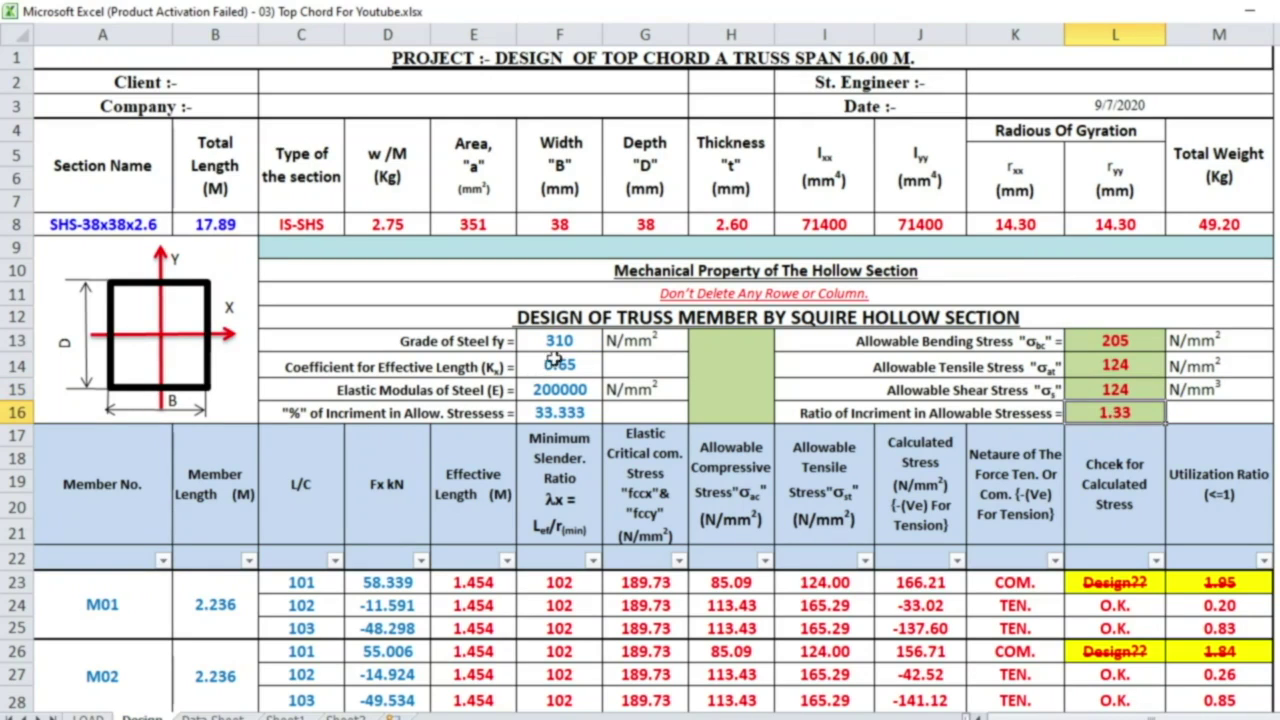
# Review the stress checks and utilization ratios of members M01 to M04 for the current section.
pyautogui.scroll(-2, 889, 469)
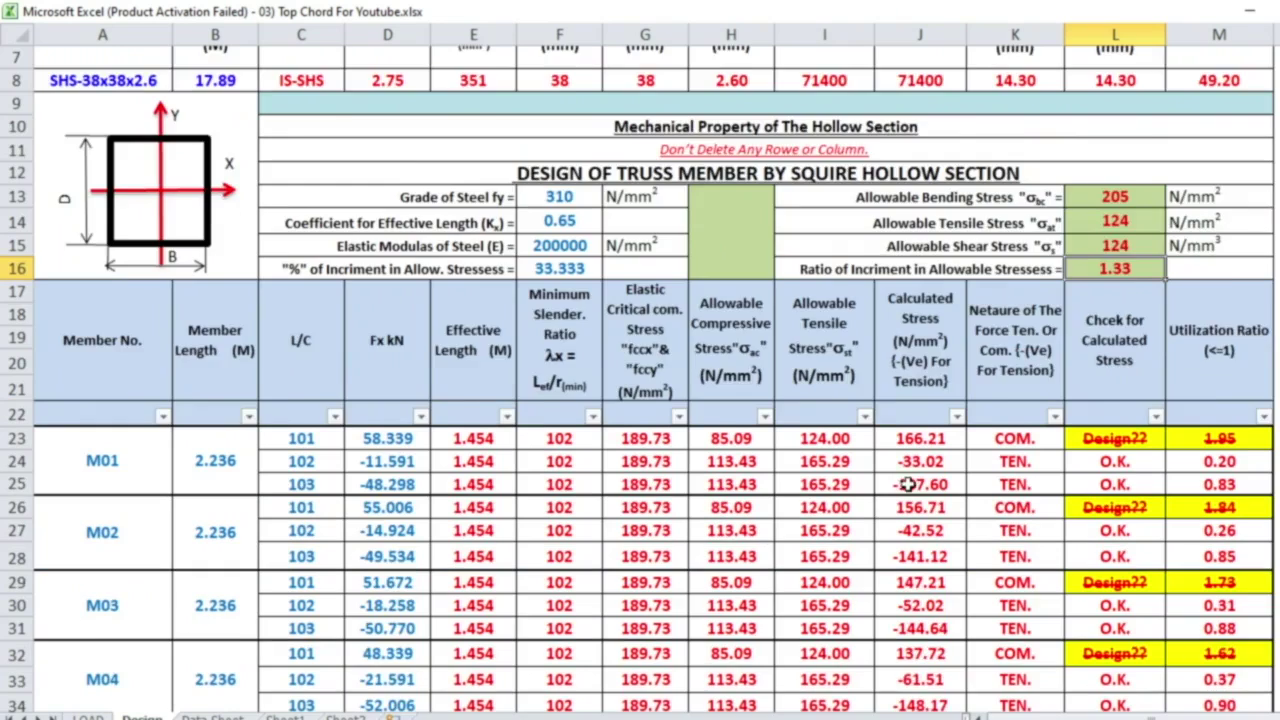
pyautogui.scroll(-2, 907, 484)
pyautogui.scroll(1, 1100, 477)
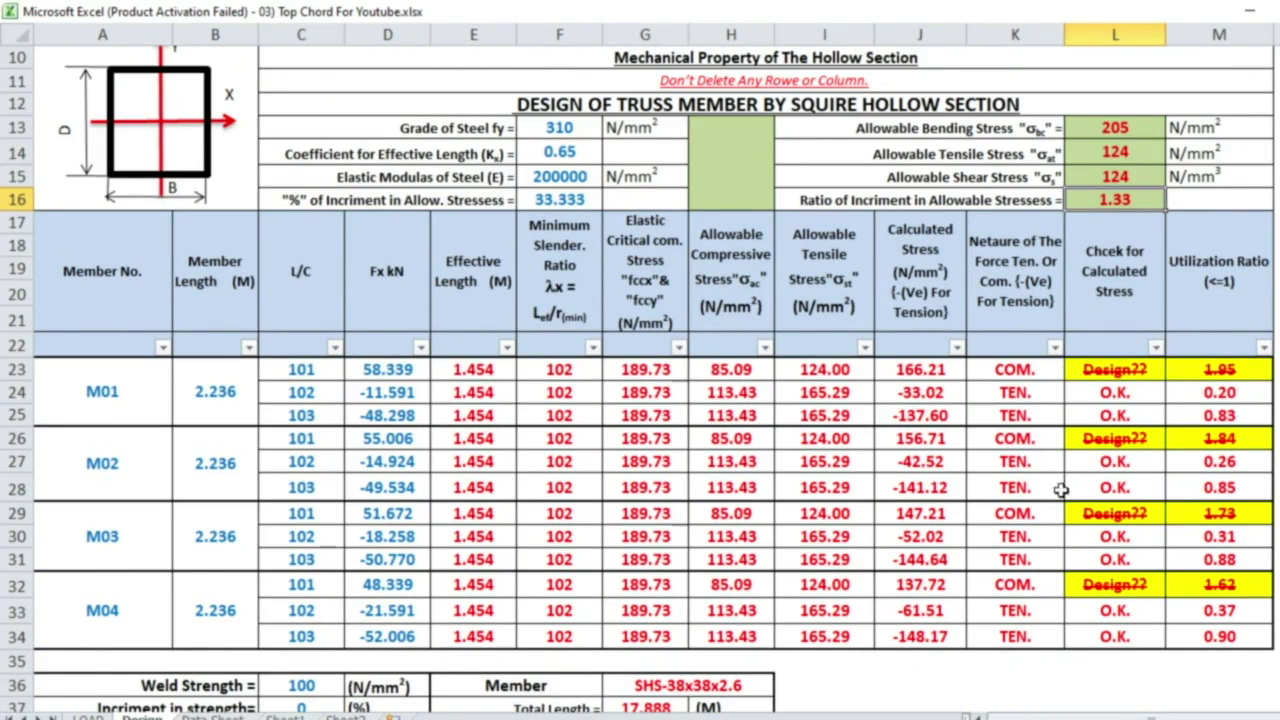
pyautogui.scroll(3, 267, 463)
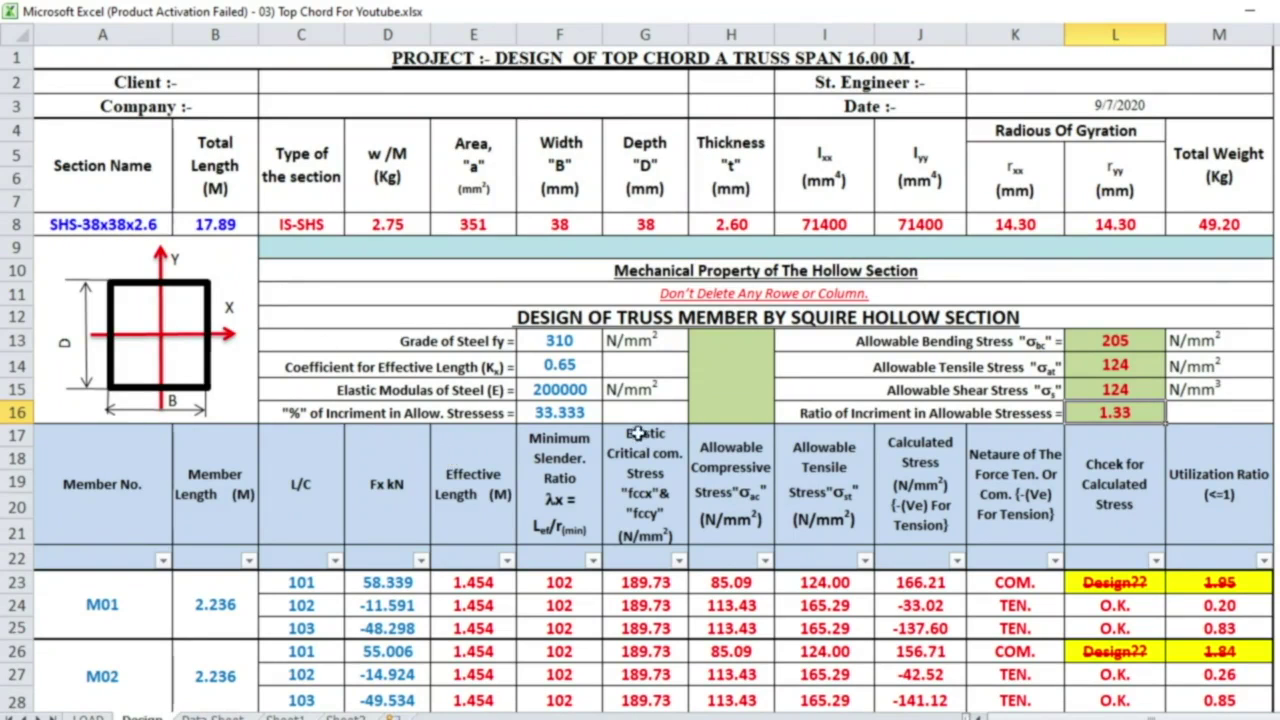
pyautogui.scroll(-2, 660, 445)
pyautogui.scroll(-1, 700, 460)
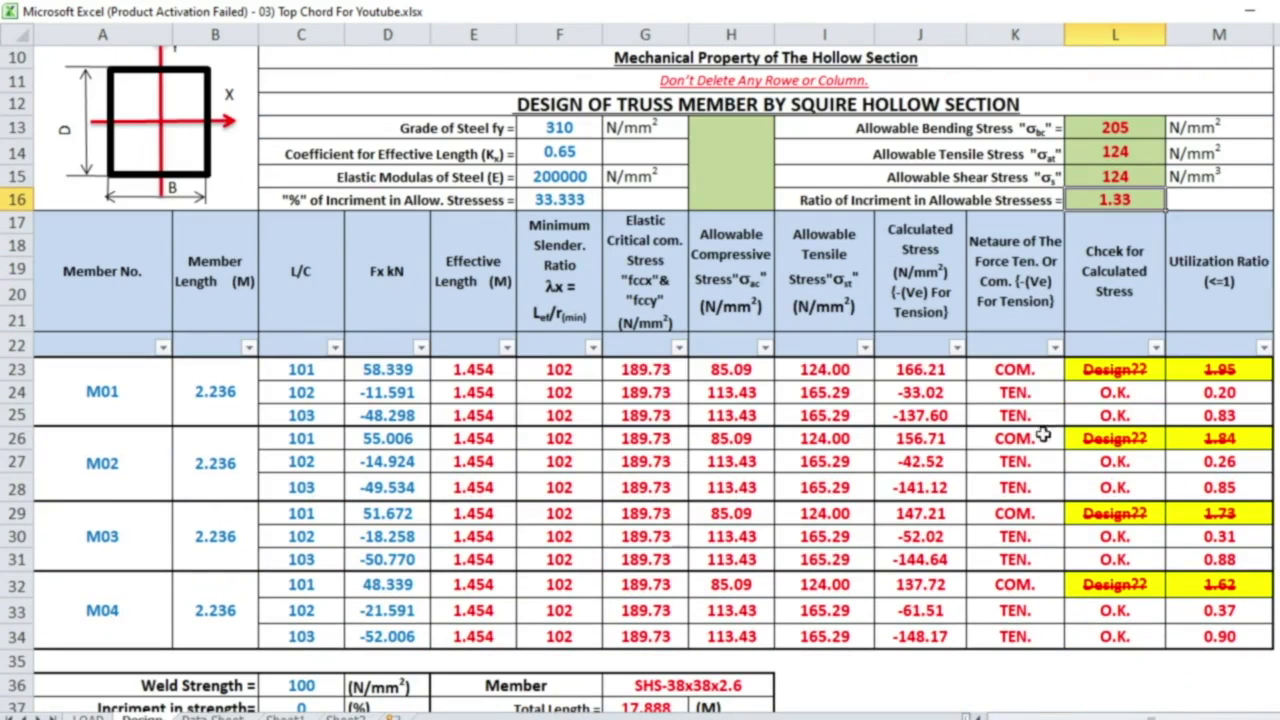
pyautogui.scroll(3, 1103, 455)
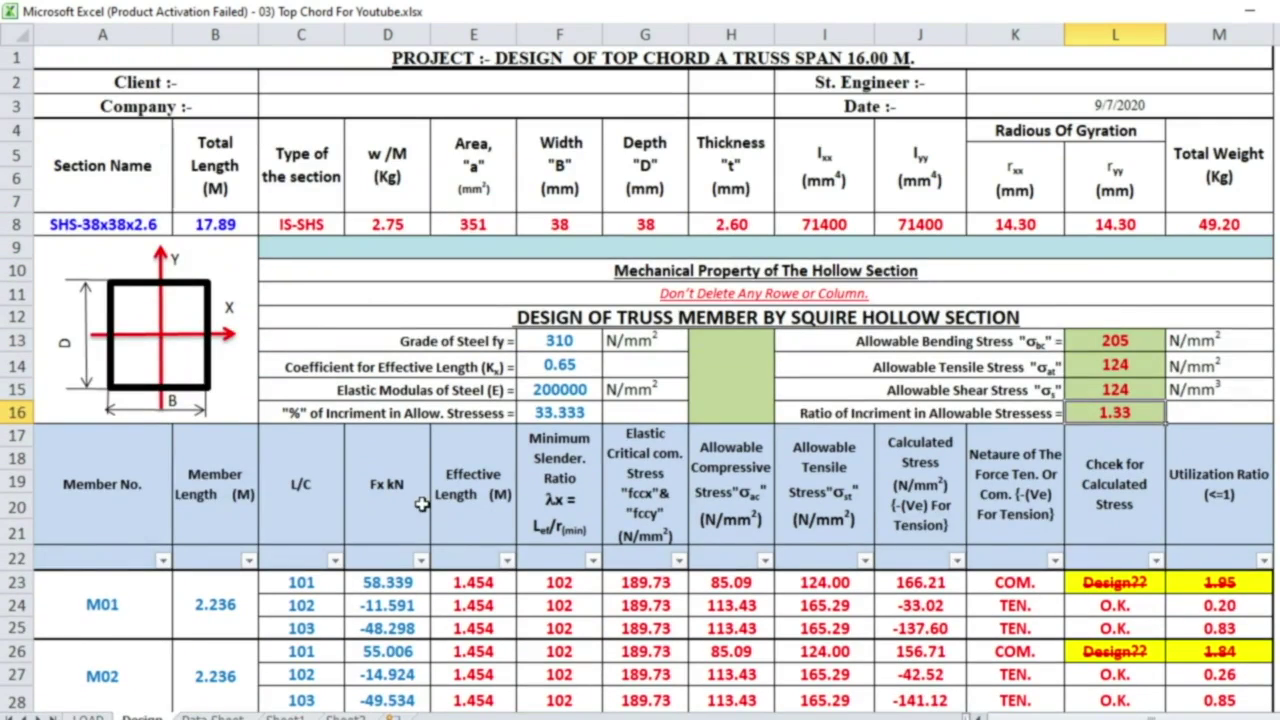
# Try section SHS-40x40x3.6 as the section name and check the stress results of members M01 to M04.
pyautogui.click(160, 221)
pyautogui.click(182, 228)
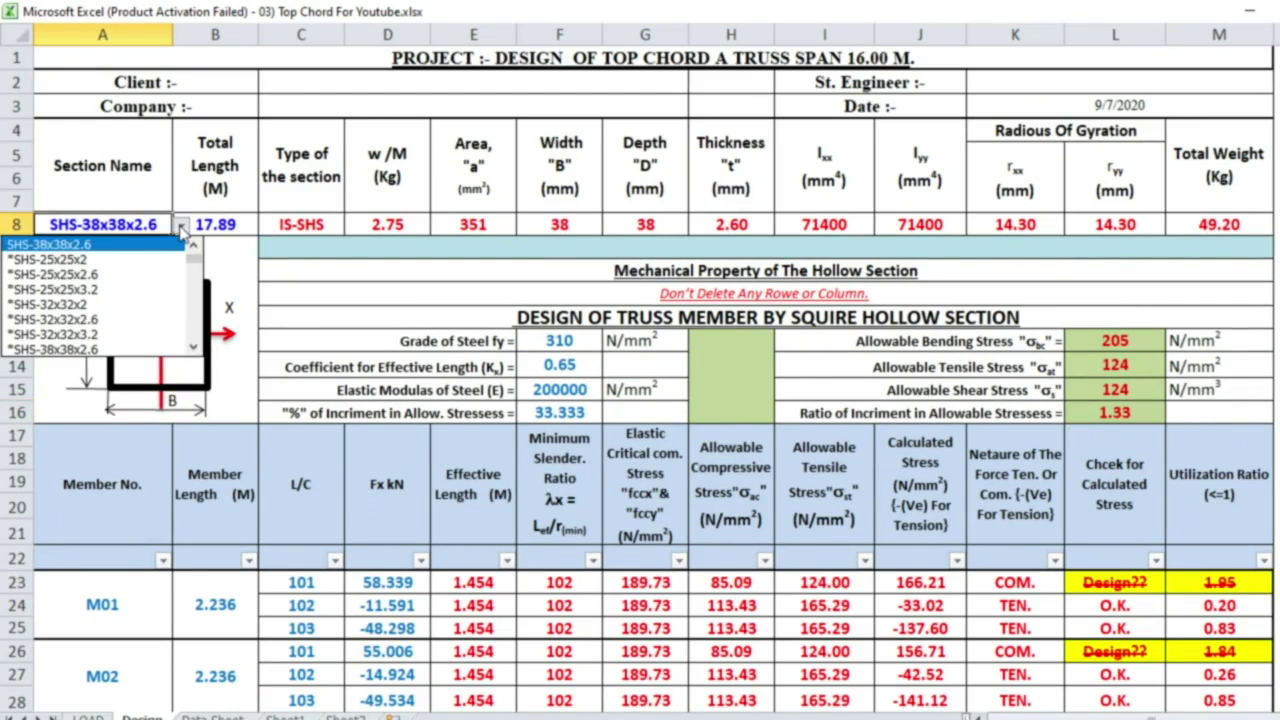
pyautogui.scroll(2, 195, 345)
pyautogui.scroll(-5, 195, 345)
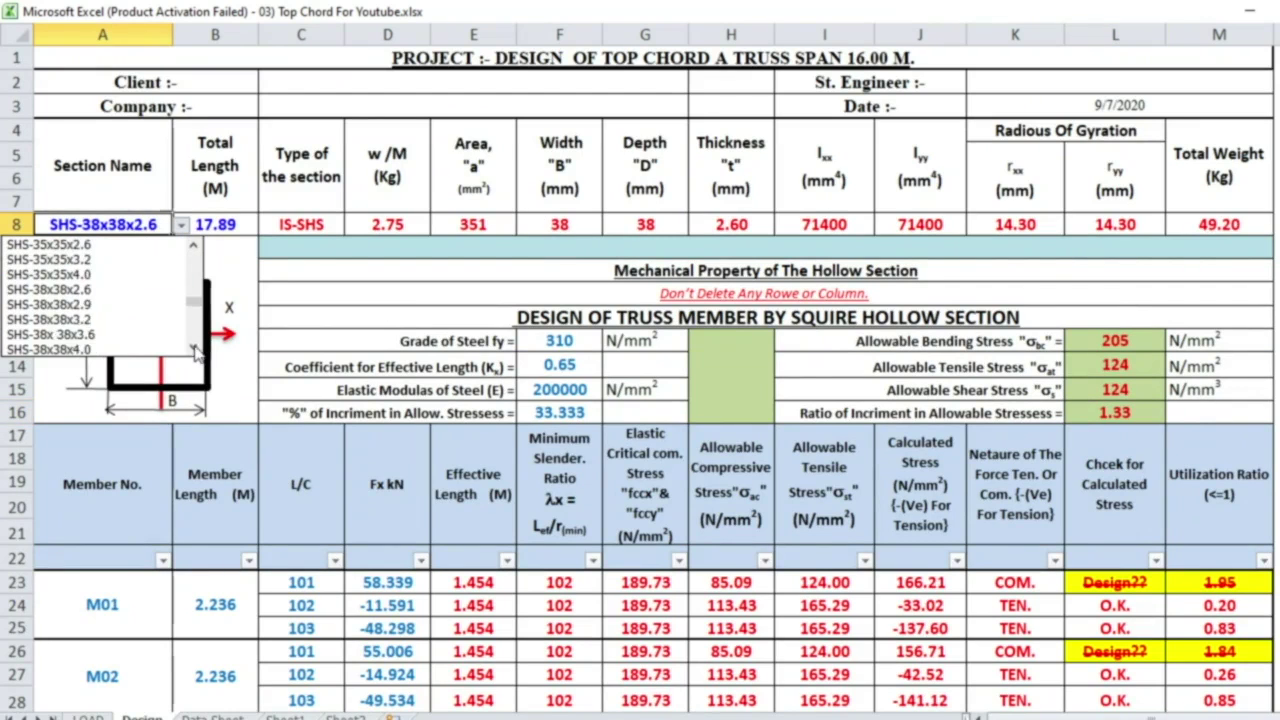
pyautogui.click(195, 348)
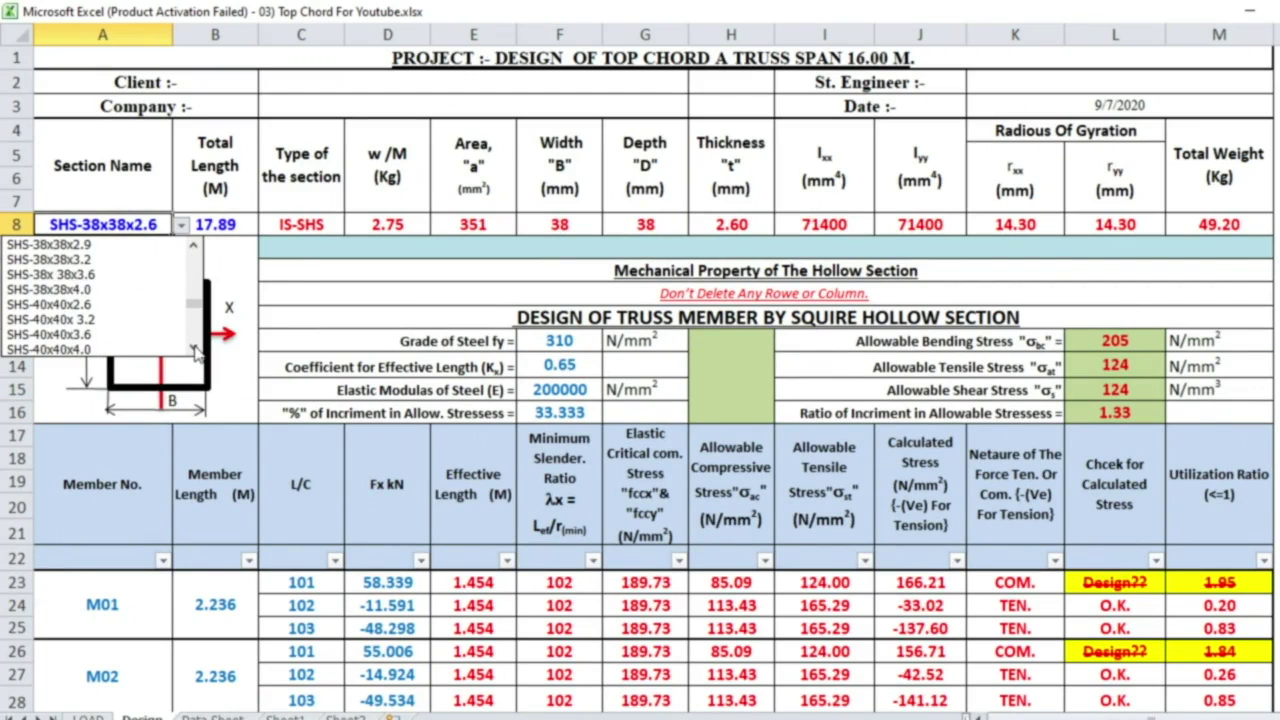
pyautogui.click(100, 338)
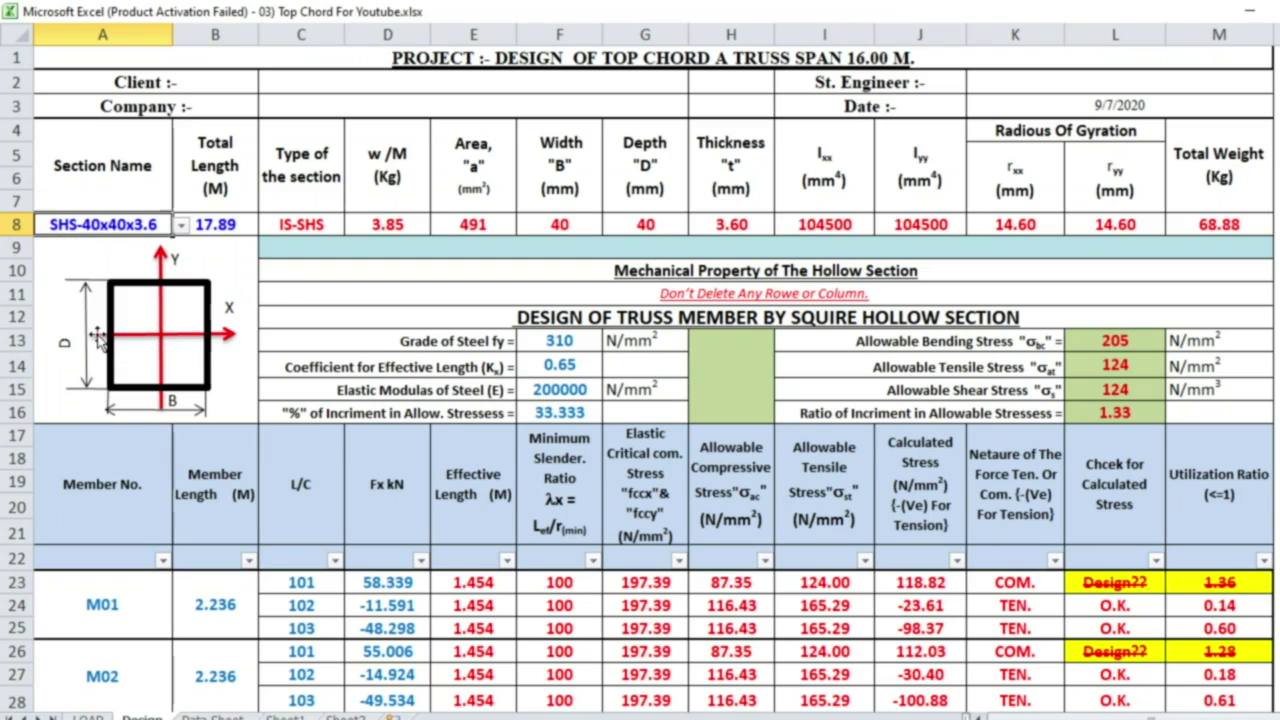
pyautogui.scroll(-3, 1095, 675)
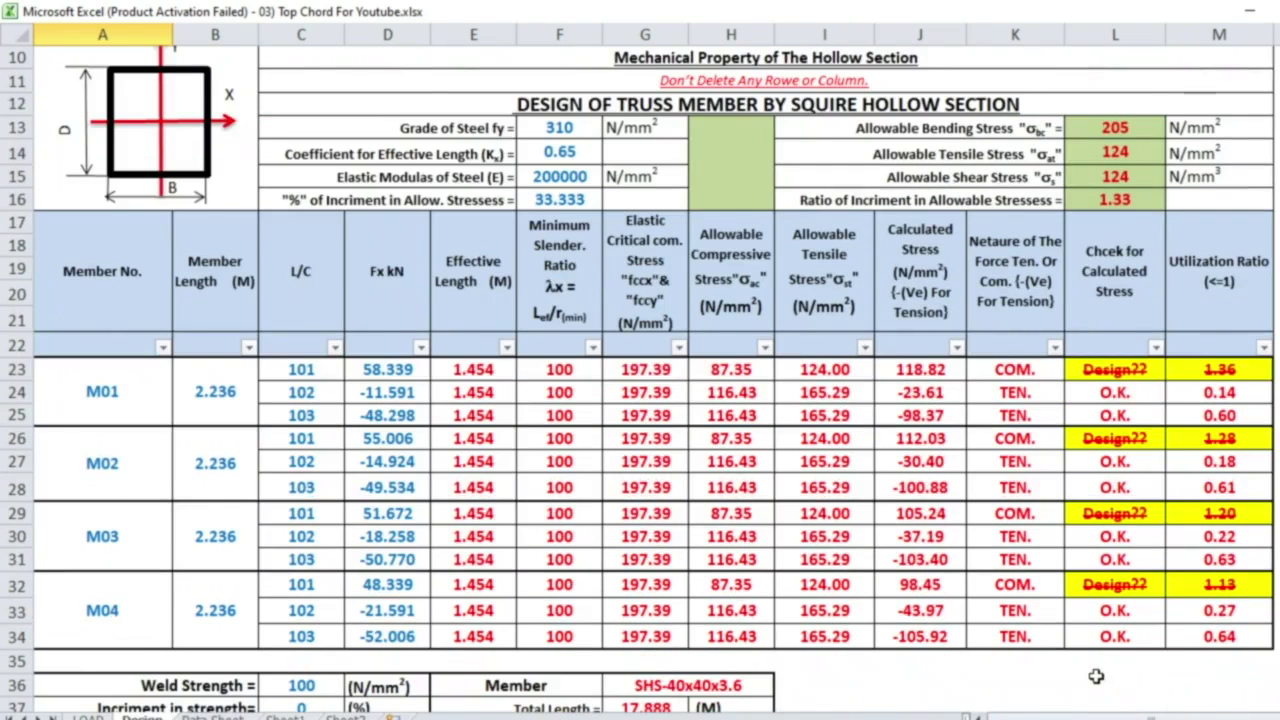
pyautogui.scroll(3, 1085, 645)
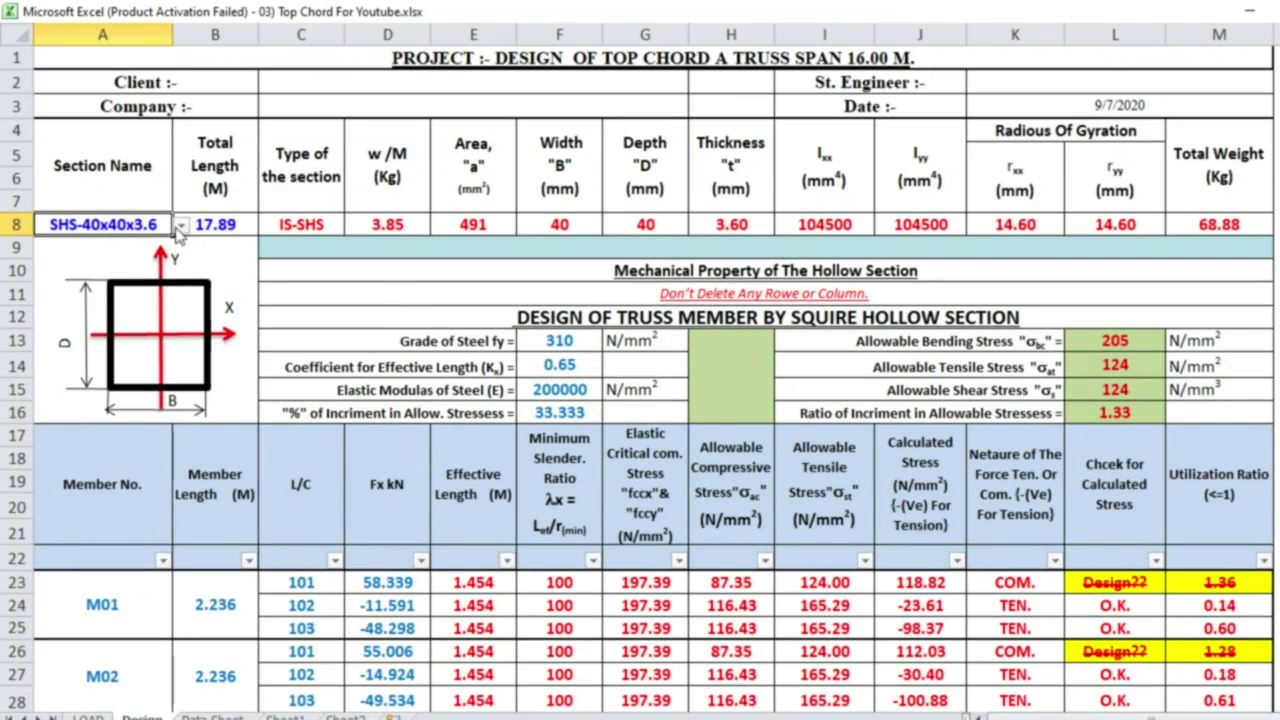
# Try section SHS-45x45x3.2 as the section name and check the members' utilization ratios.
pyautogui.click(181, 228)
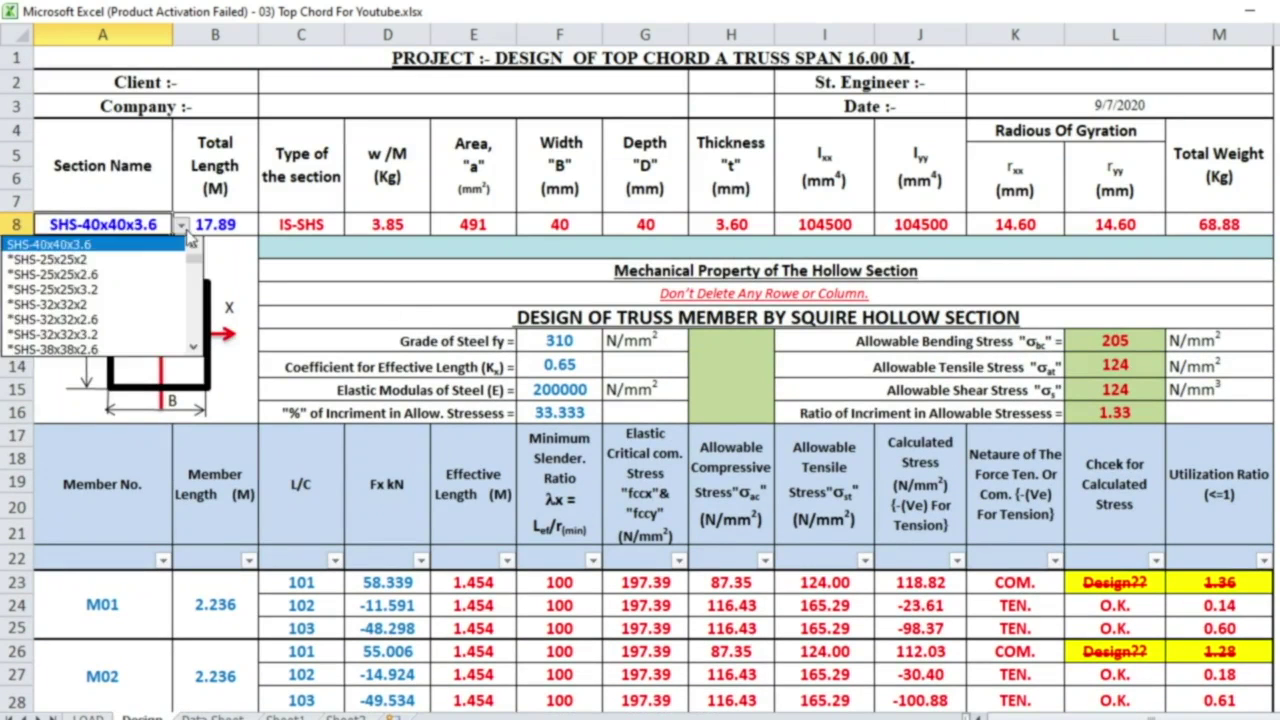
pyautogui.click(194, 347)
pyautogui.scroll(3, 87, 345)
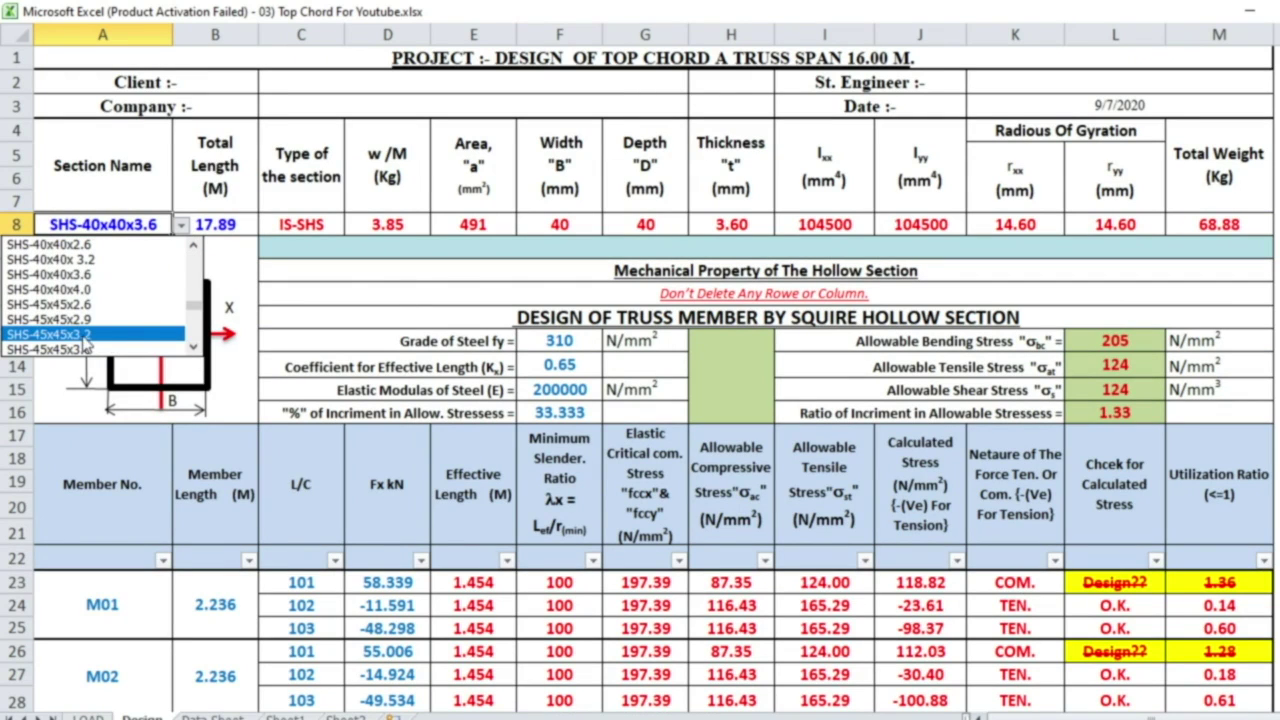
pyautogui.click(84, 336)
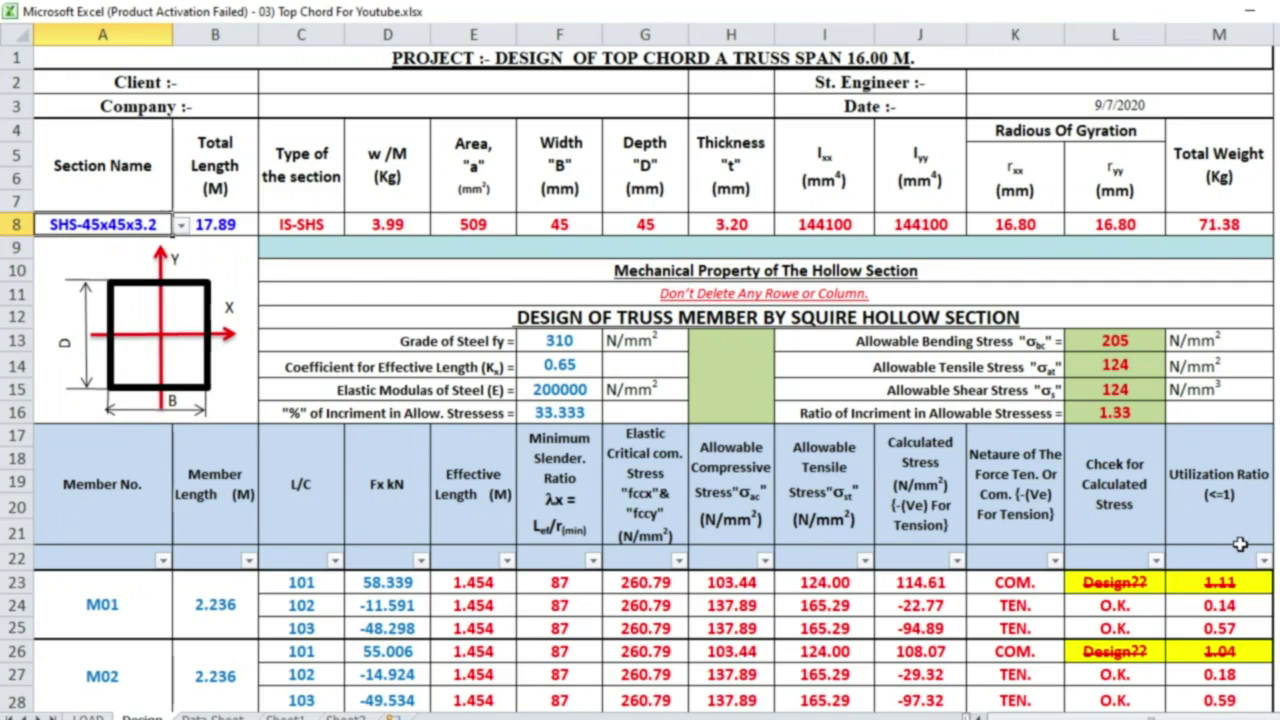
pyautogui.scroll(-4, 1240, 545)
pyautogui.scroll(4, 1240, 545)
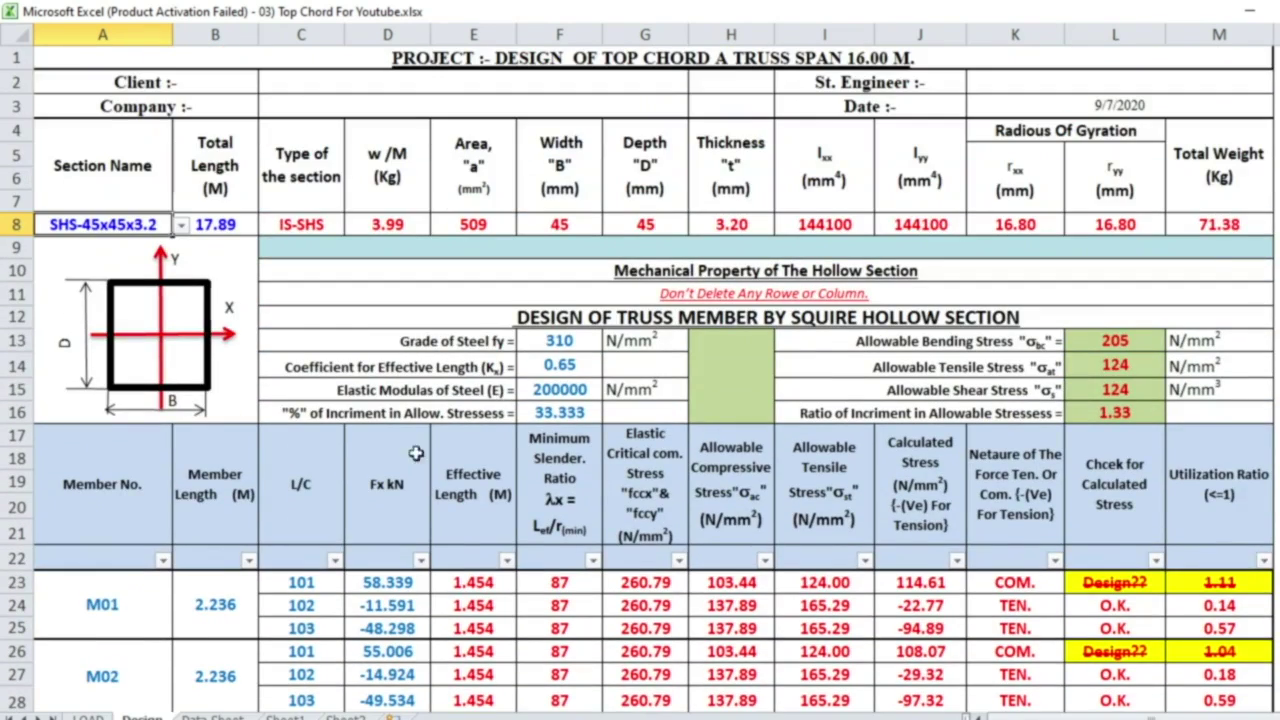
# Set the section name to SHS-49.5x49.5x2-9 and check the stress results of members M01 to M04.
pyautogui.click(182, 226)
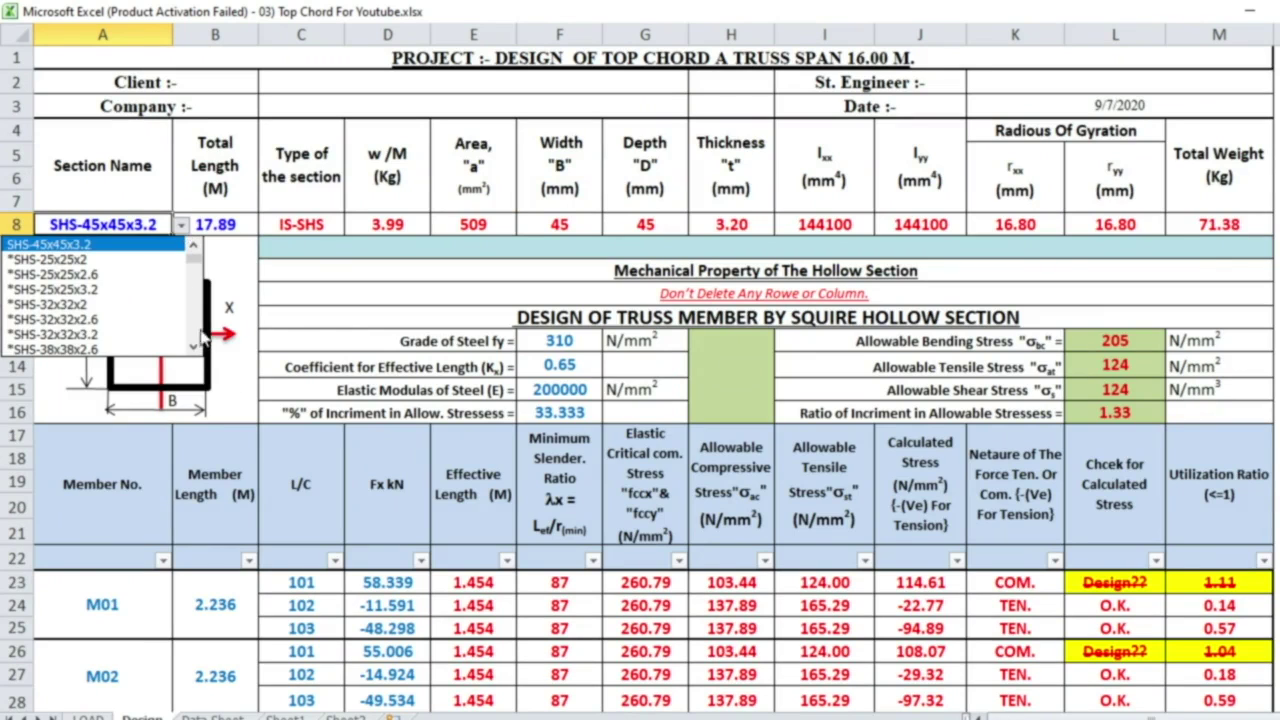
pyautogui.scroll(-5, 198, 345)
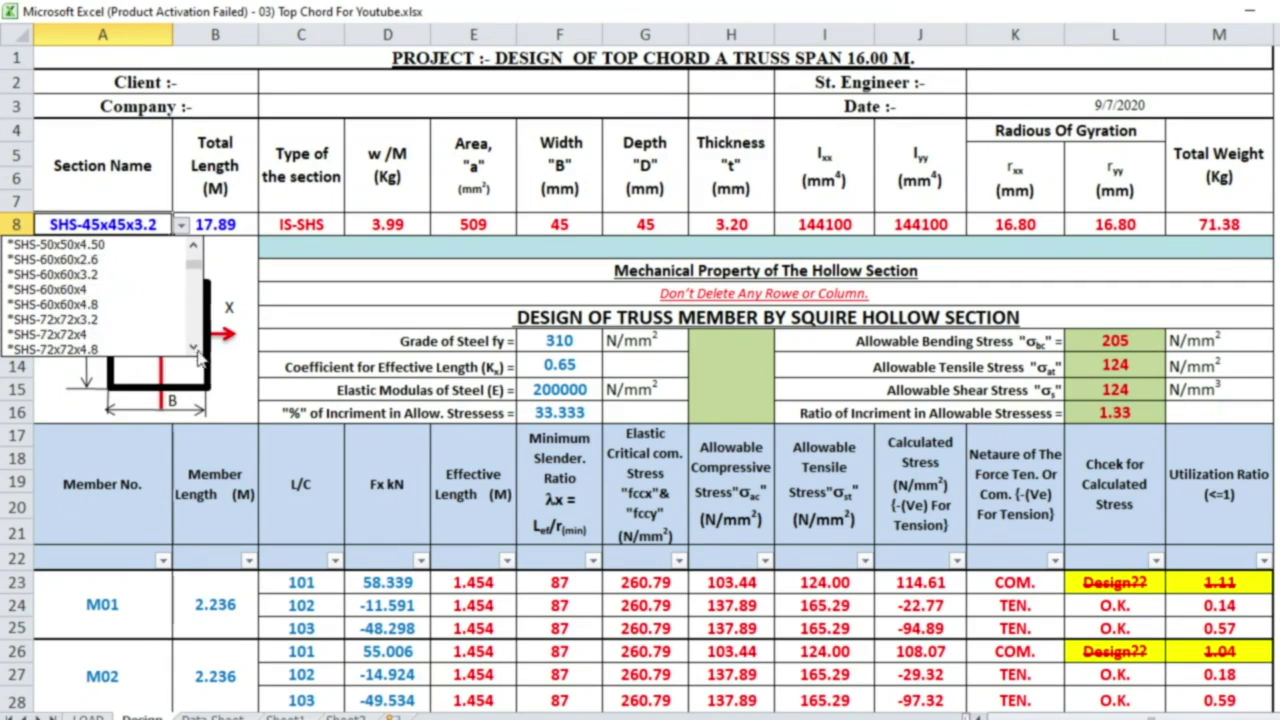
pyautogui.scroll(3, 100, 318)
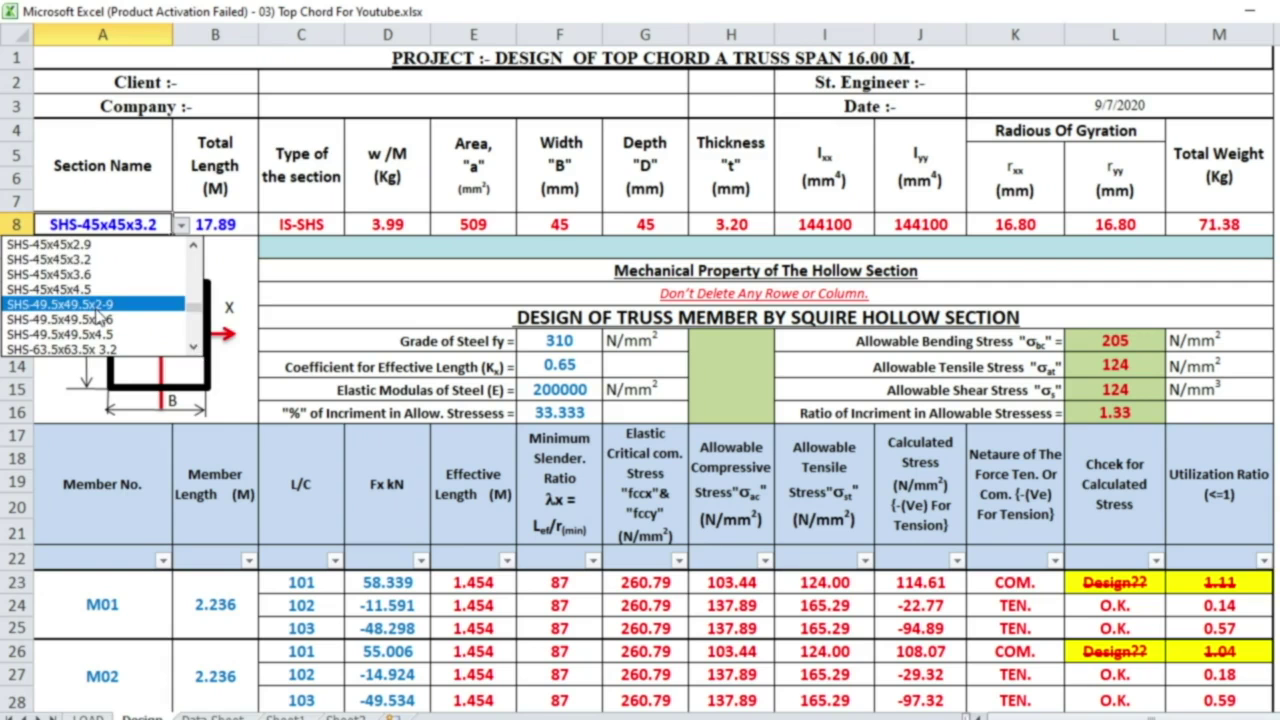
pyautogui.click(96, 308)
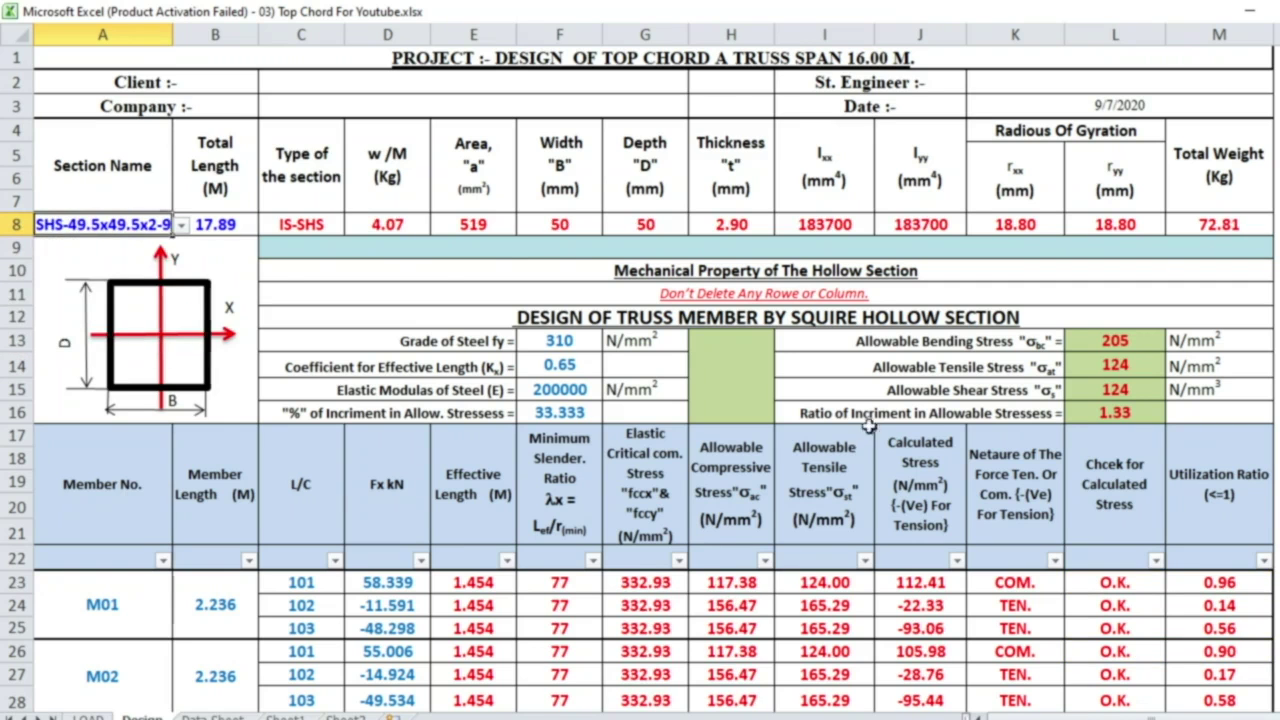
pyautogui.scroll(-4, 868, 427)
pyautogui.scroll(2, 1065, 365)
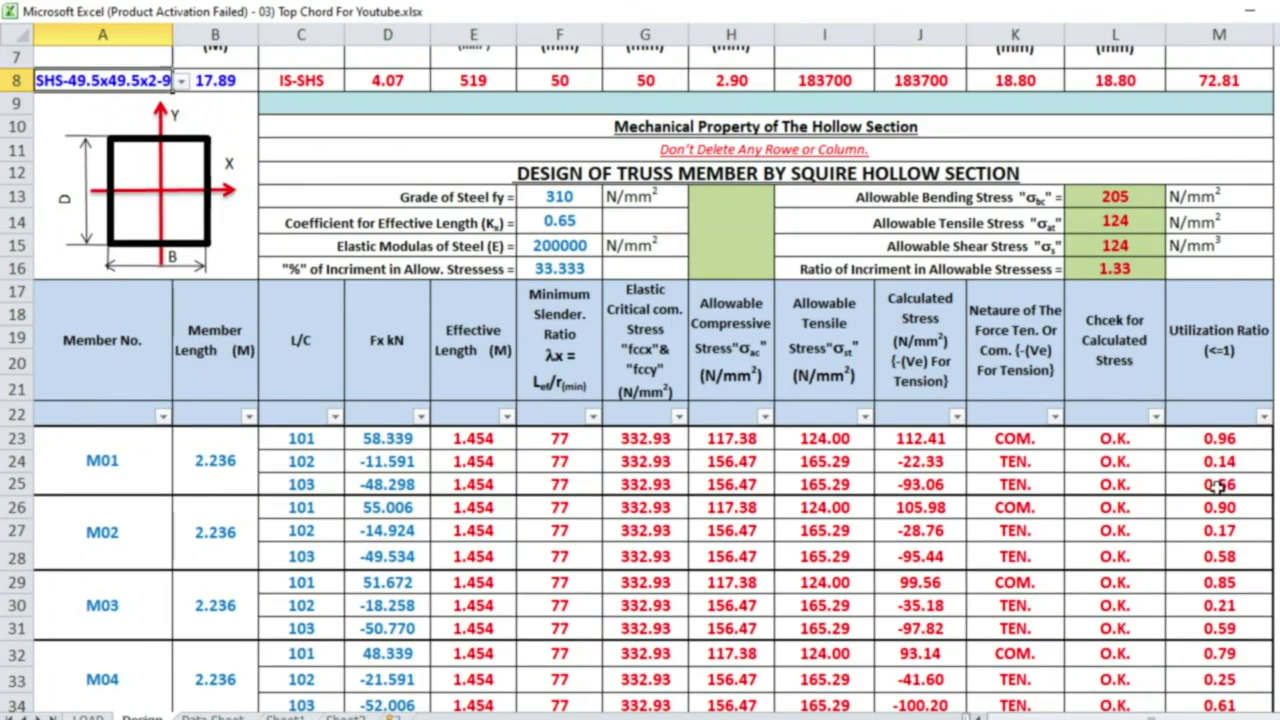
pyautogui.scroll(2, 125, 245)
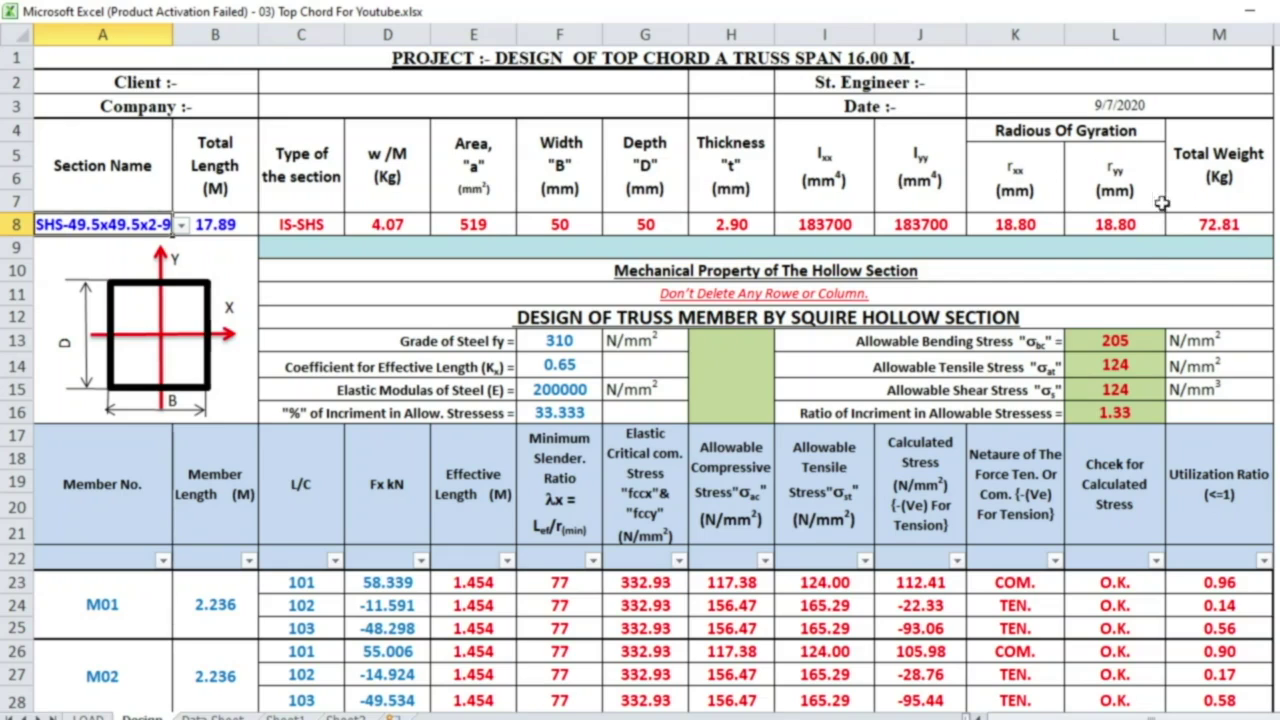
# Review the top chord's total length and total weight, along with the member stress checks for the chosen section.
pyautogui.click(216, 225)
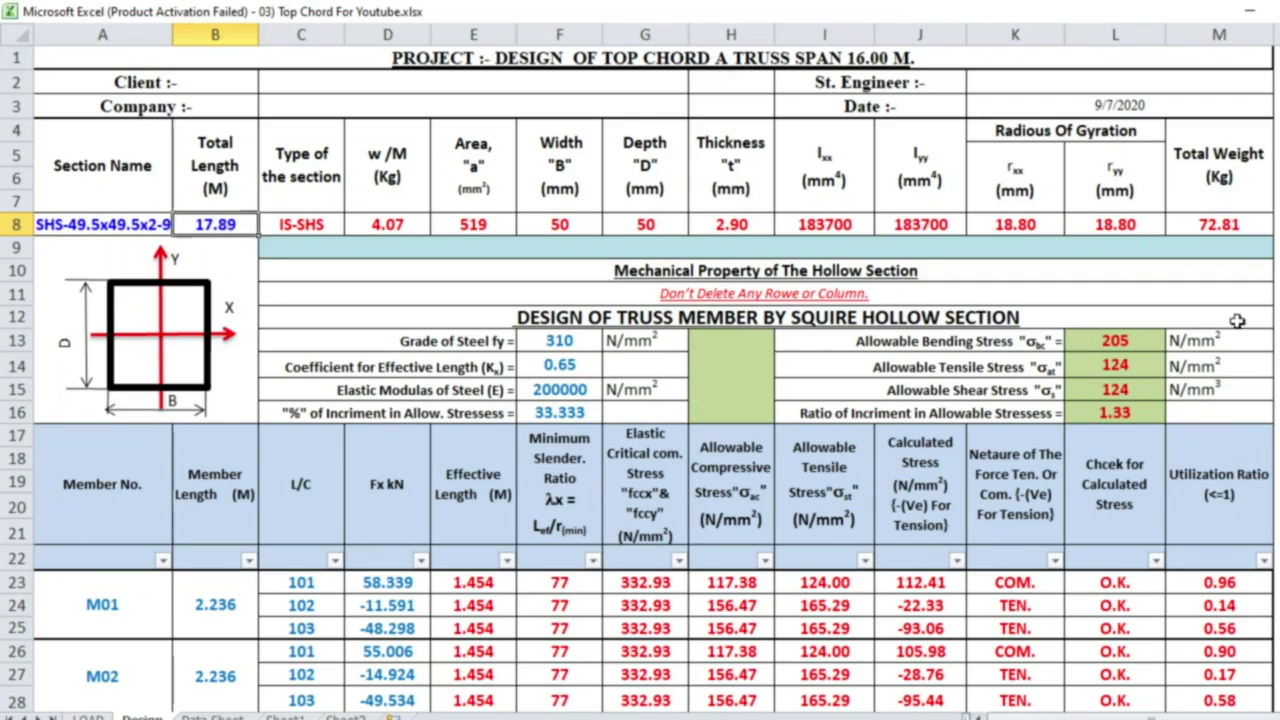
pyautogui.click(1220, 218)
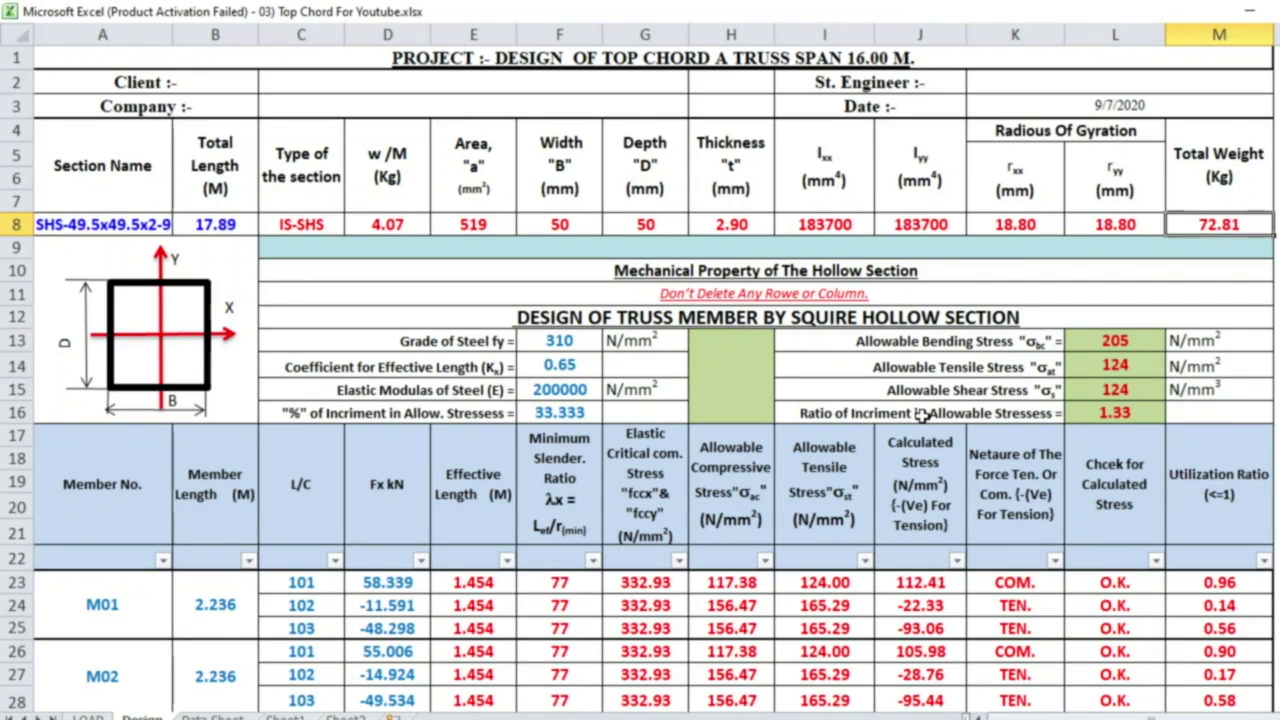
pyautogui.scroll(-2, 762, 393)
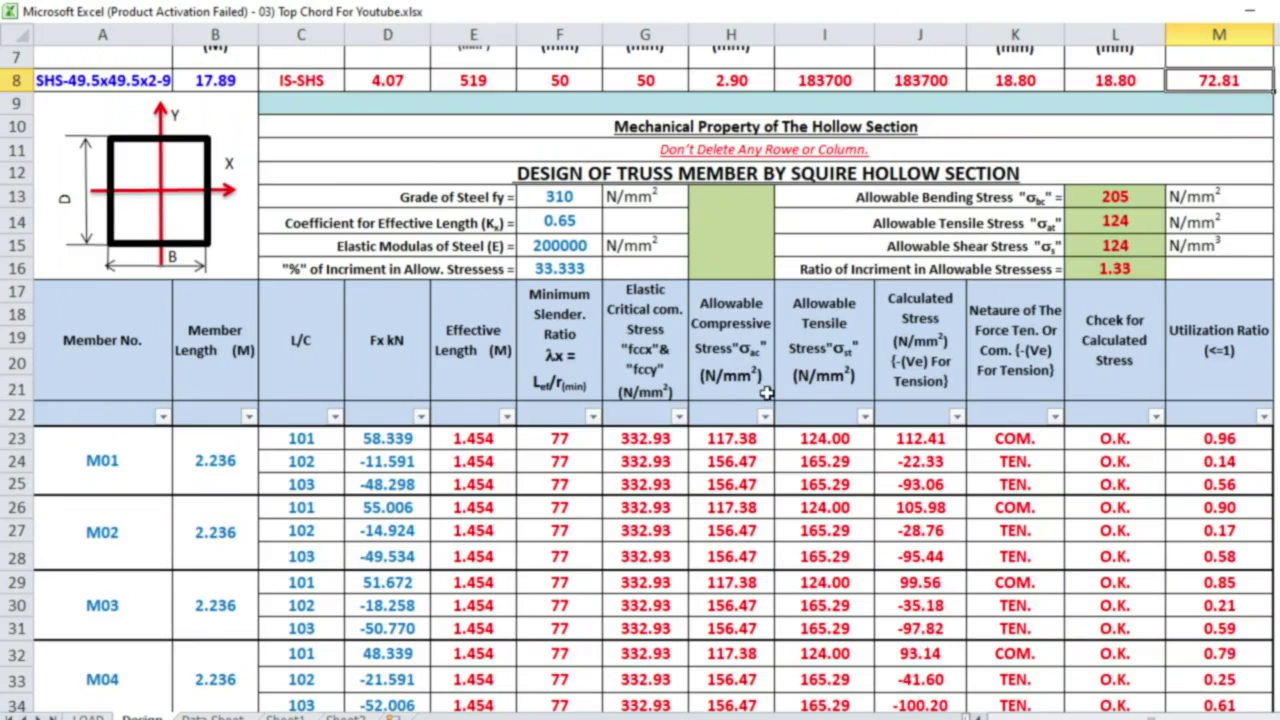
pyautogui.scroll(-2, 765, 393)
pyautogui.scroll(3, 987, 380)
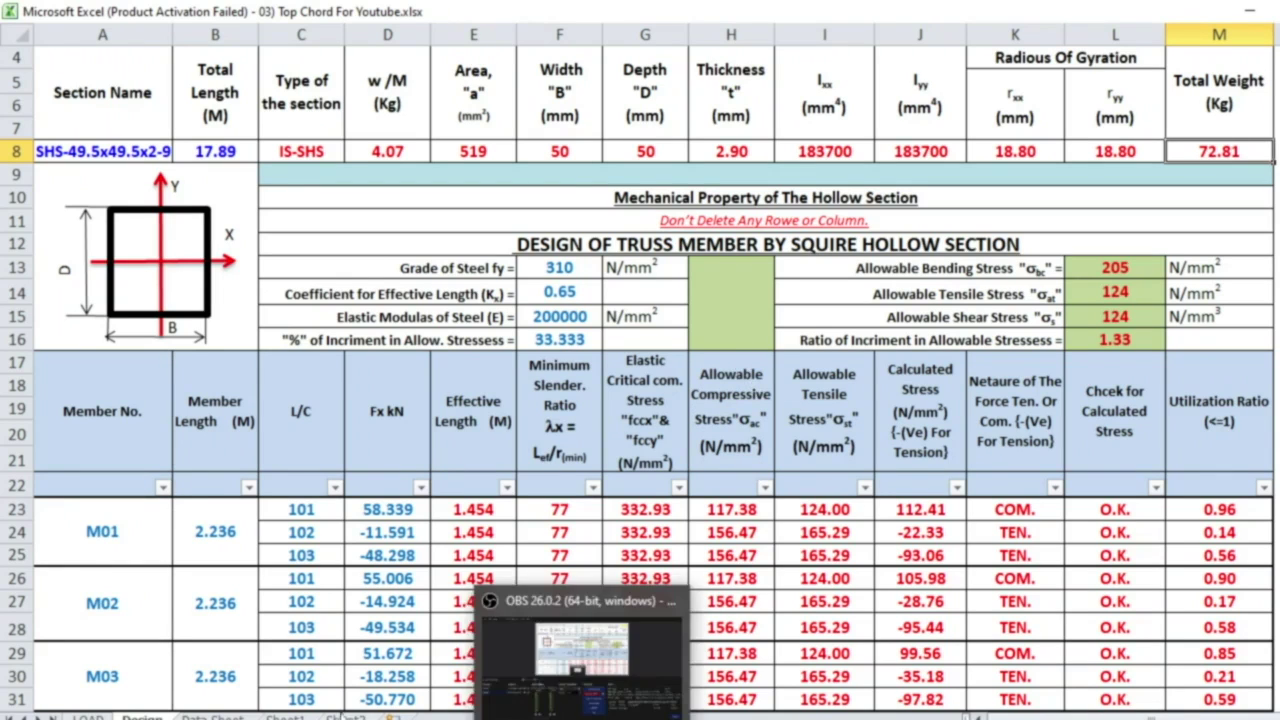
# Consult the IS-800-1984 clause 5.1 axial compression stress formula on Sheet1.
pyautogui.click(288, 716)
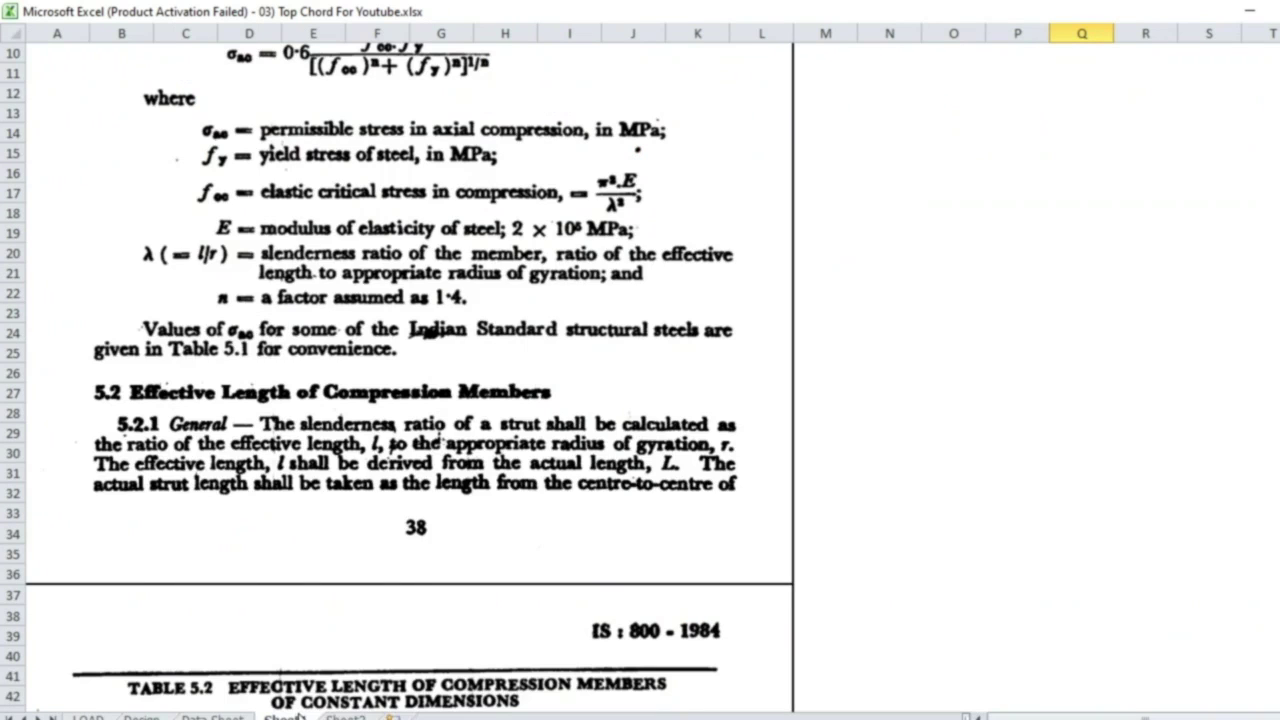
pyautogui.scroll(4, 473, 420)
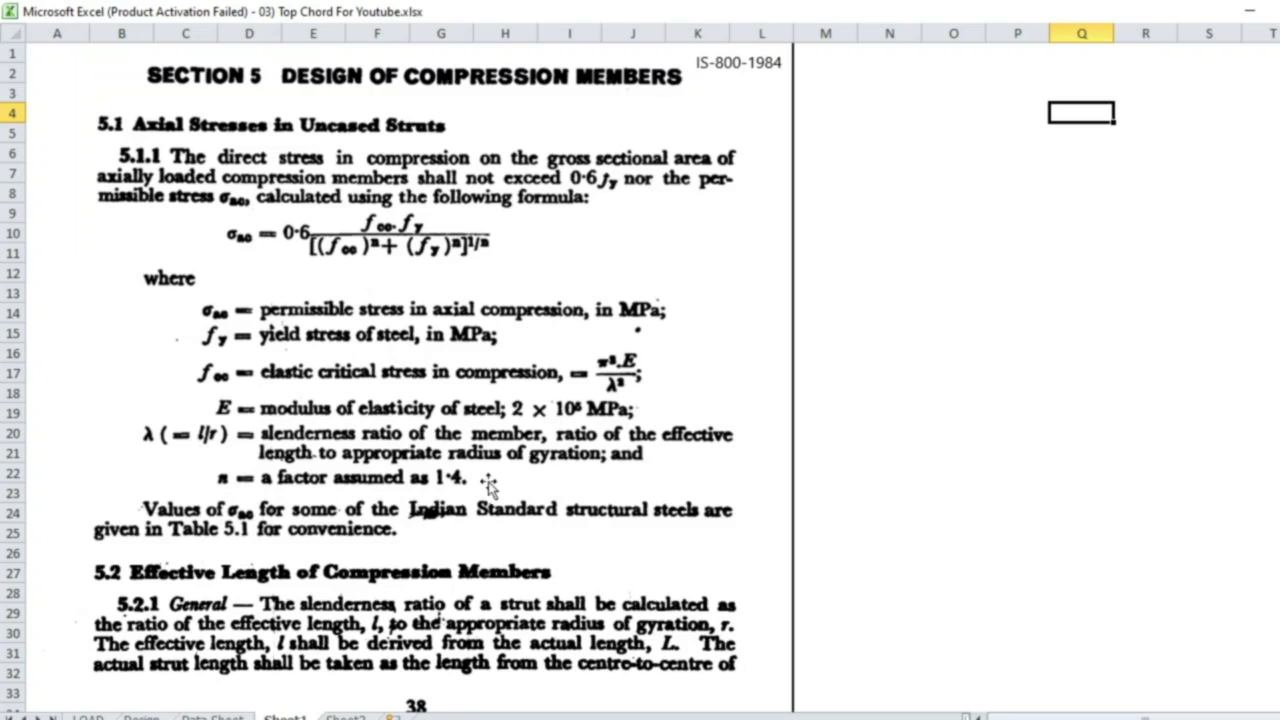
# Read the IS-800-1984 effective length clause 5.2 with Table 5.2 and the clause 3.9.2.1 wind or earthquake allowance on Sheet1.
pyautogui.scroll(-3, 520, 302)
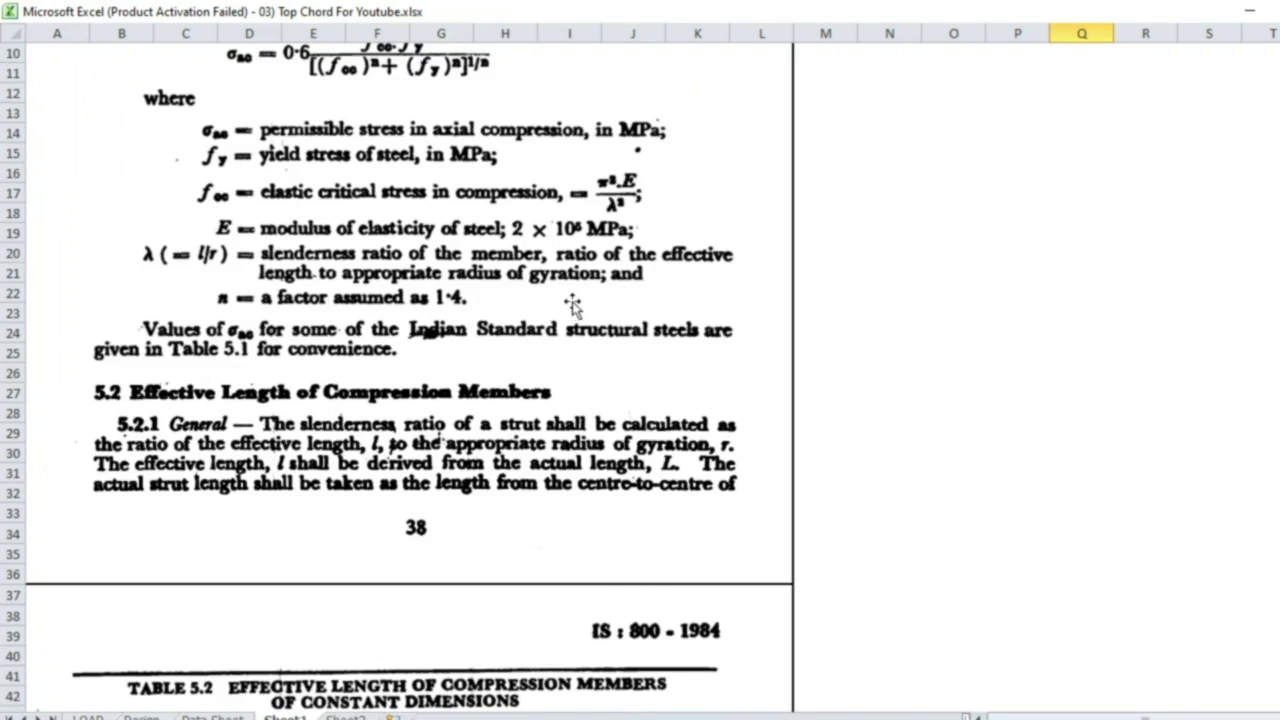
pyautogui.scroll(-4, 578, 310)
pyautogui.scroll(-3, 581, 306)
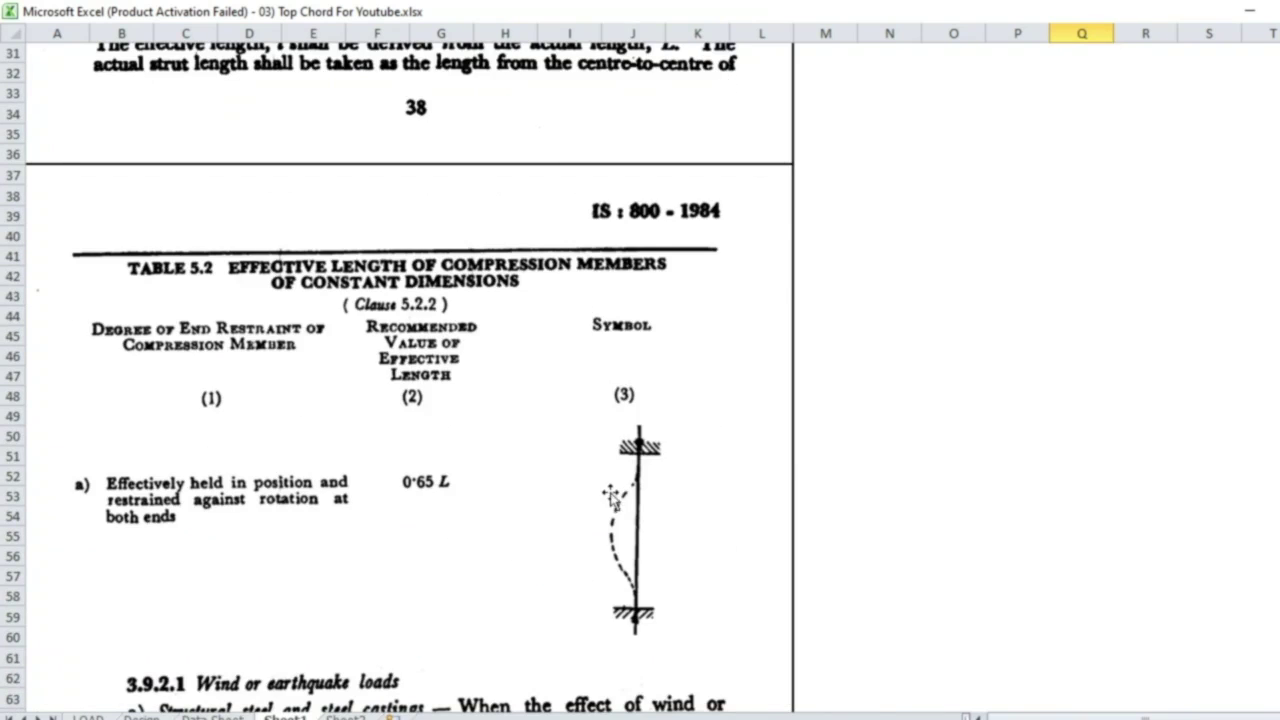
pyautogui.scroll(6, 612, 497)
pyautogui.scroll(-5, 640, 472)
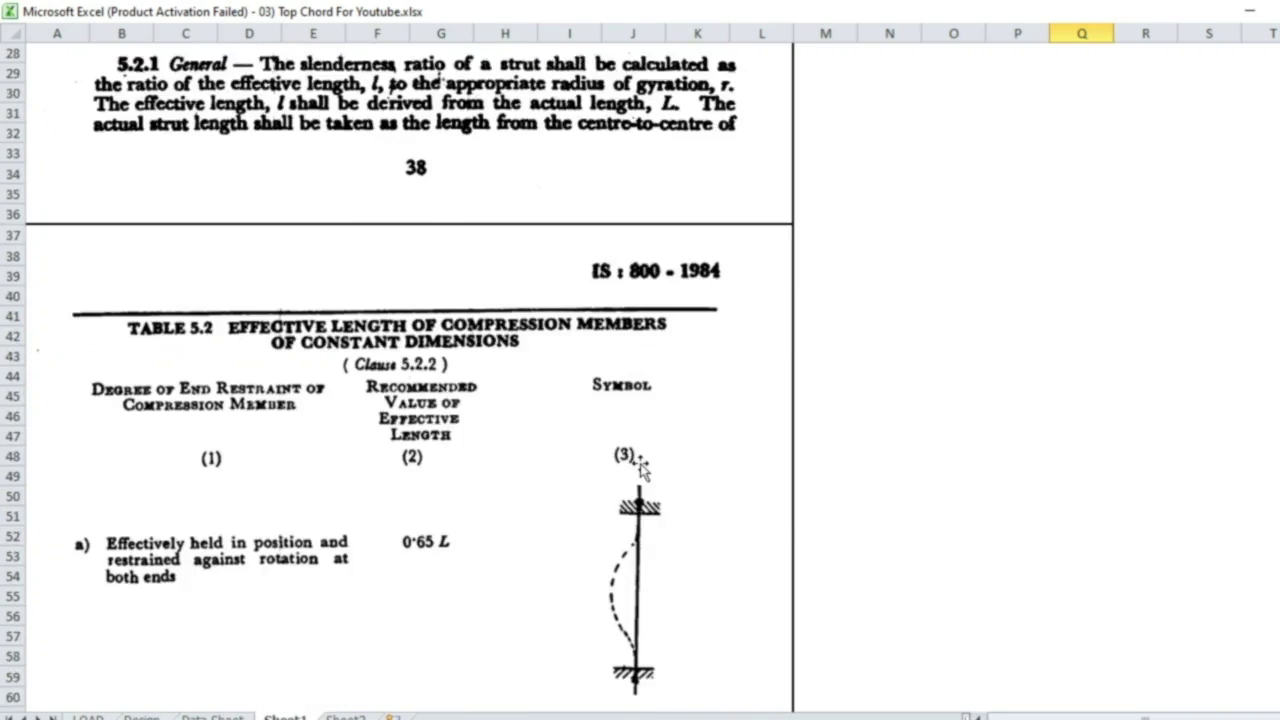
pyautogui.scroll(-8, 640, 450)
pyautogui.scroll(2, 640, 443)
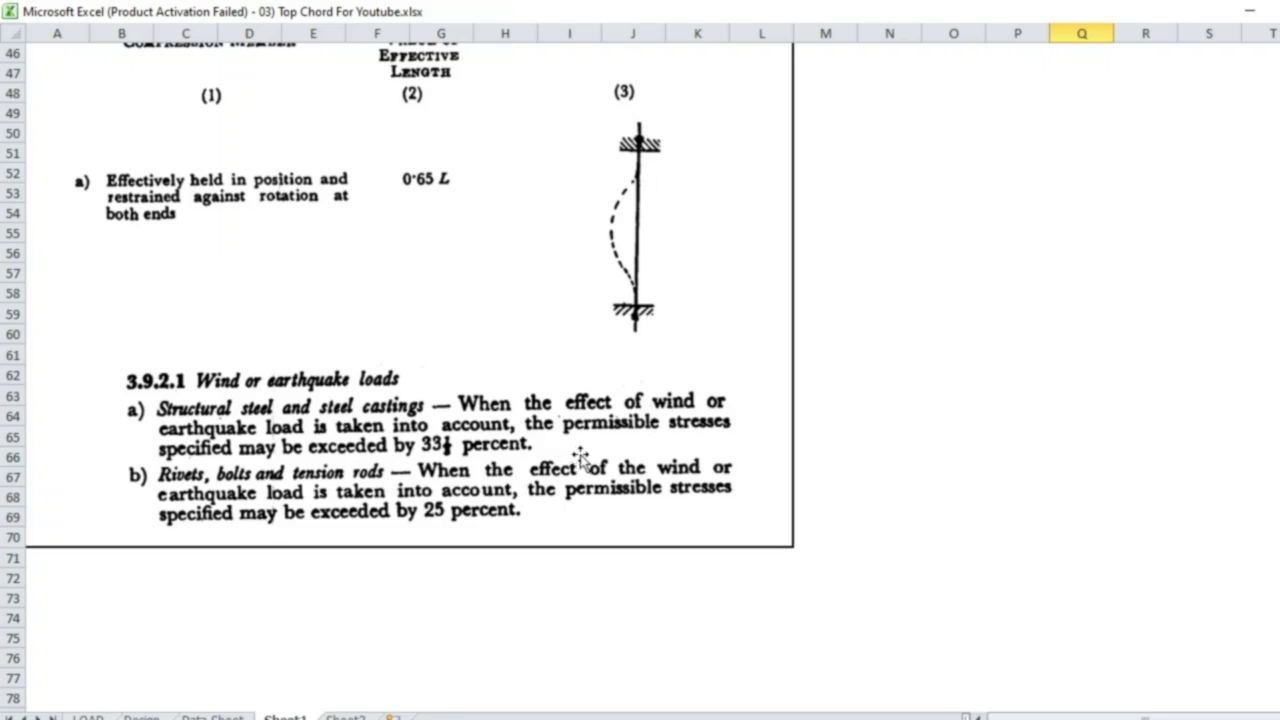
pyautogui.scroll(15, 694, 330)
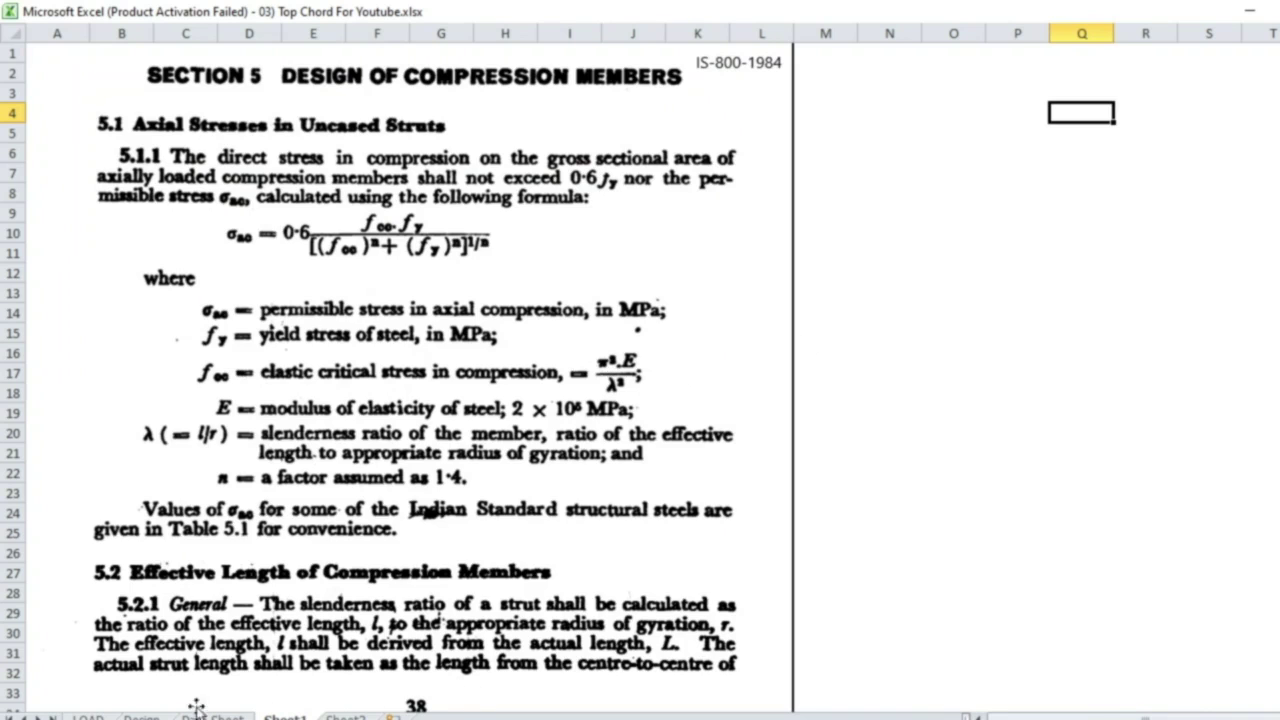
# Return to the Design sheet and review the top chord's section properties and the stress checks of members M01 to M04.
pyautogui.click(142, 716)
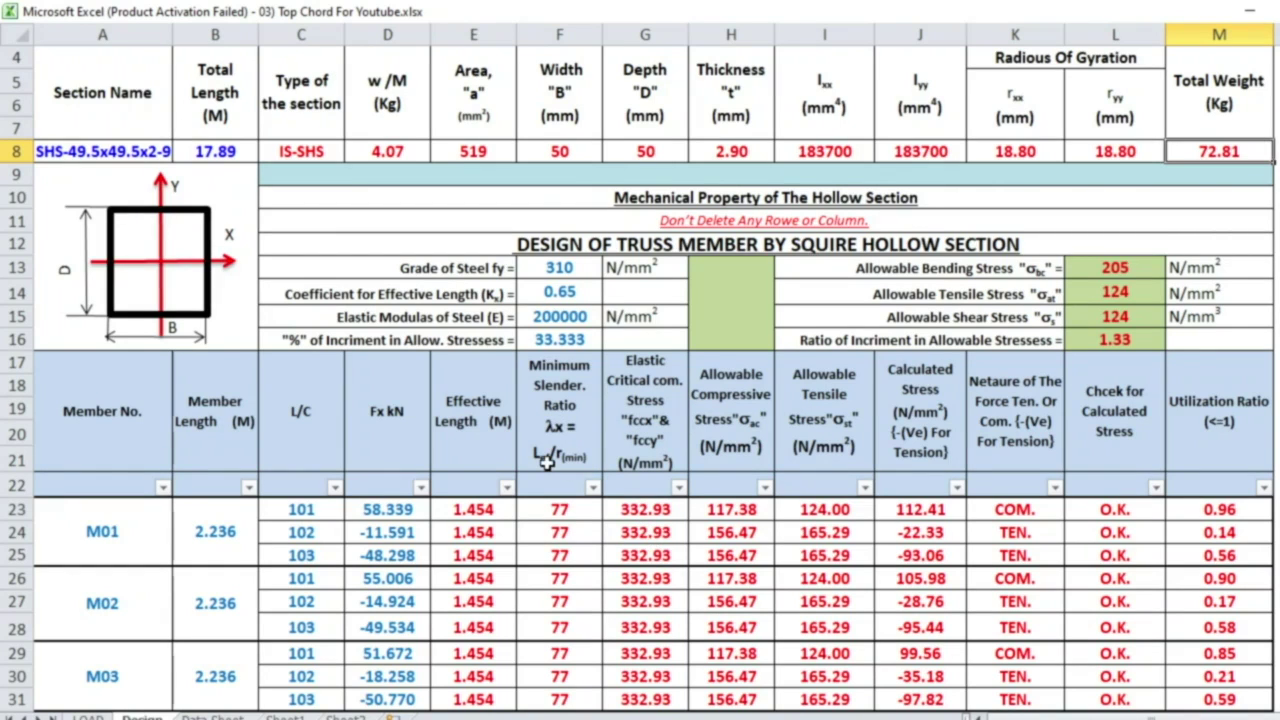
pyautogui.scroll(1, 588, 462)
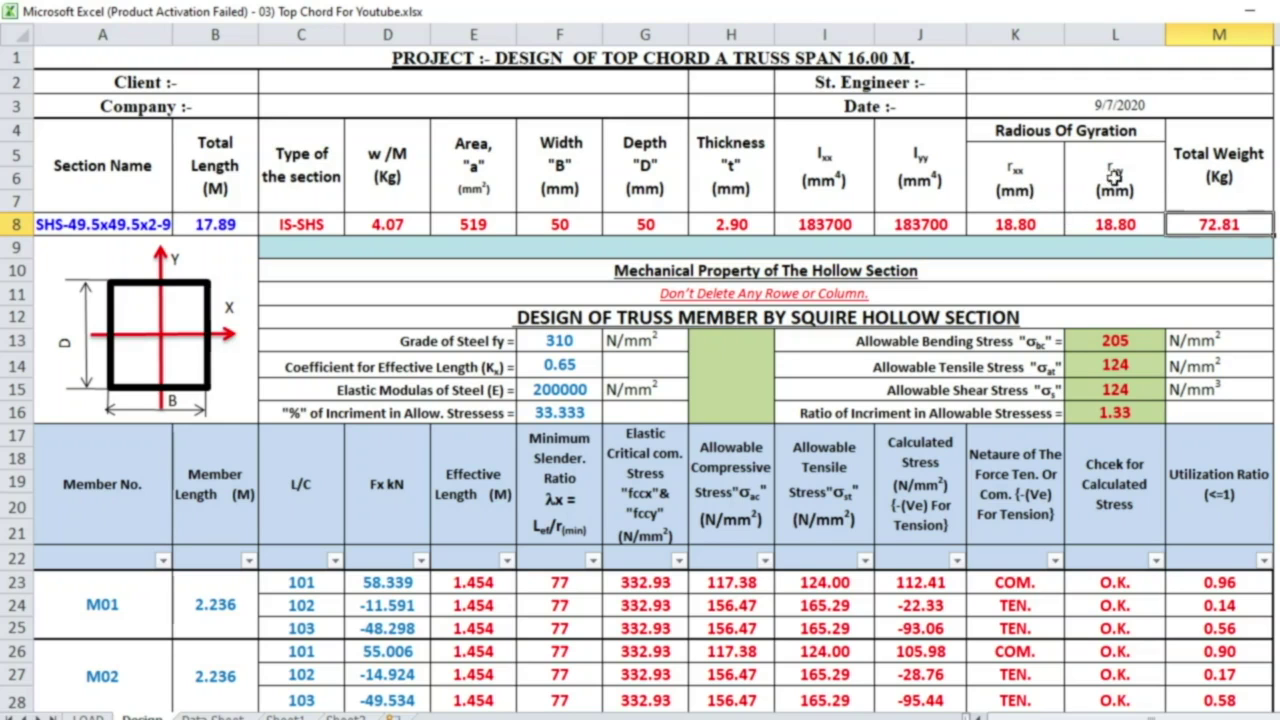
pyautogui.scroll(-4, 1120, 170)
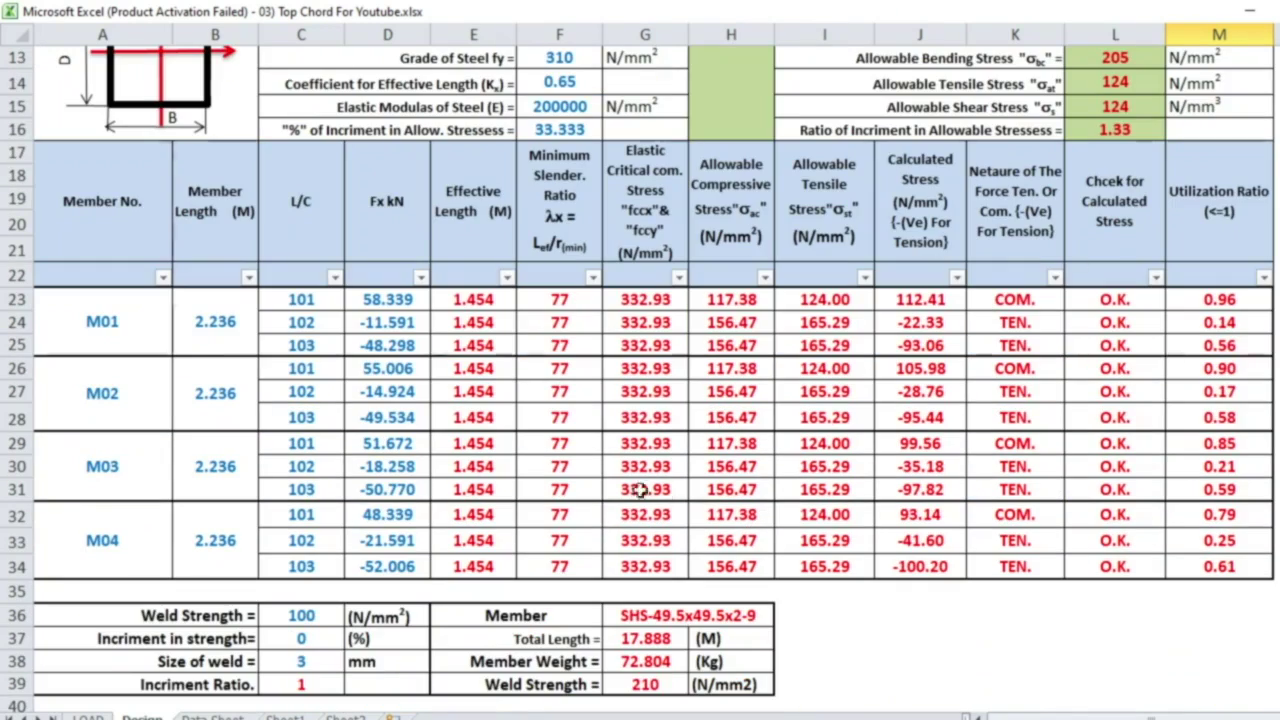
# Inspect the top chord's weld size and the formula behind its weld strength, leaving the formula unedited.
pyautogui.scroll(-4, 550, 415)
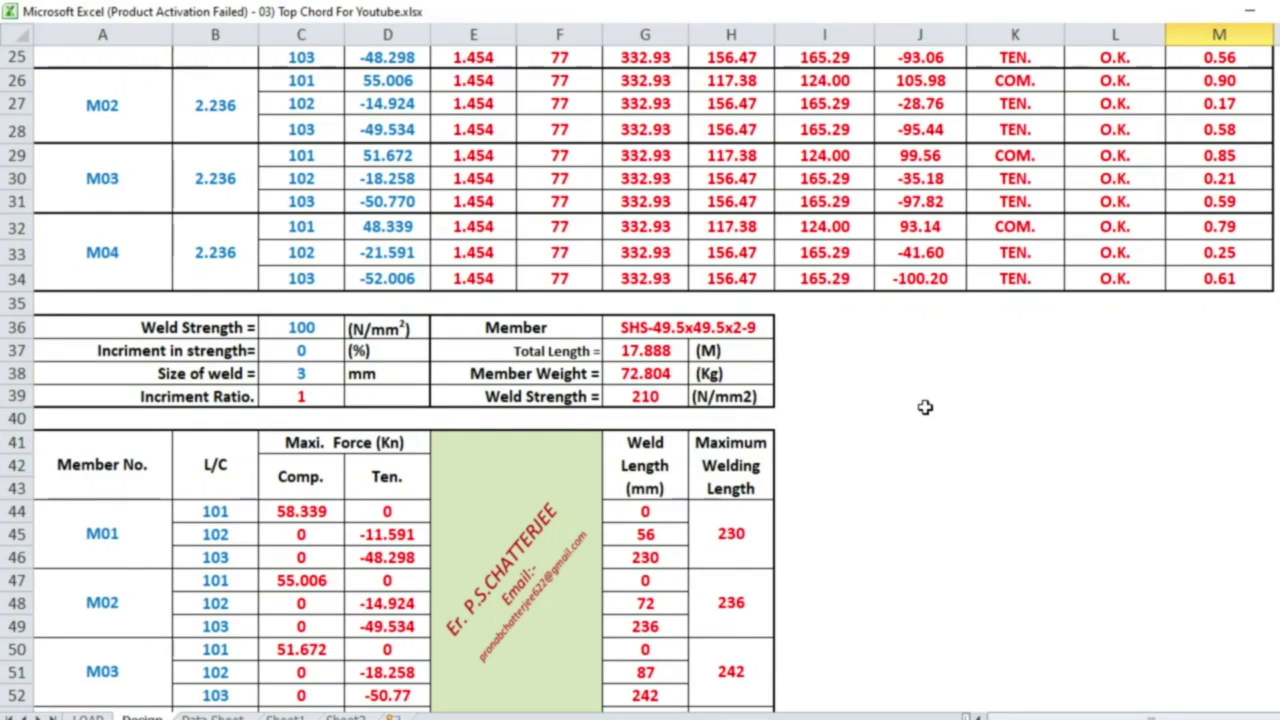
pyautogui.scroll(2, 381, 510)
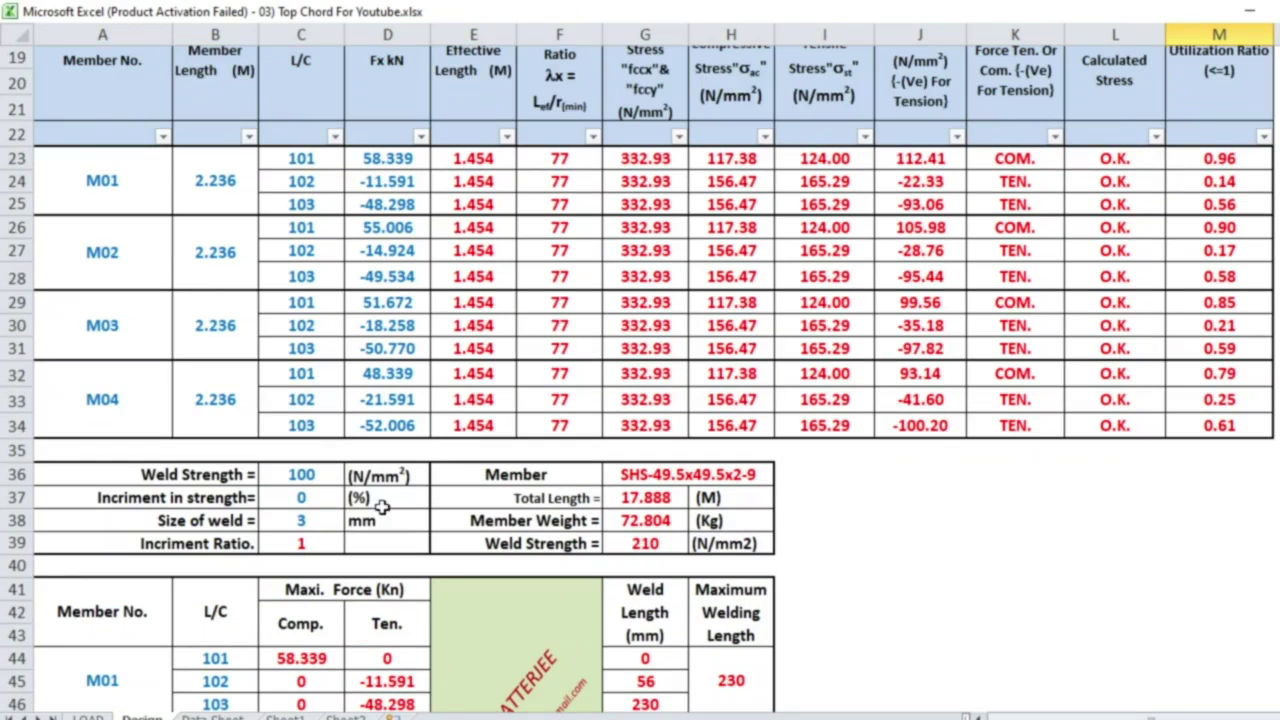
pyautogui.click(312, 521)
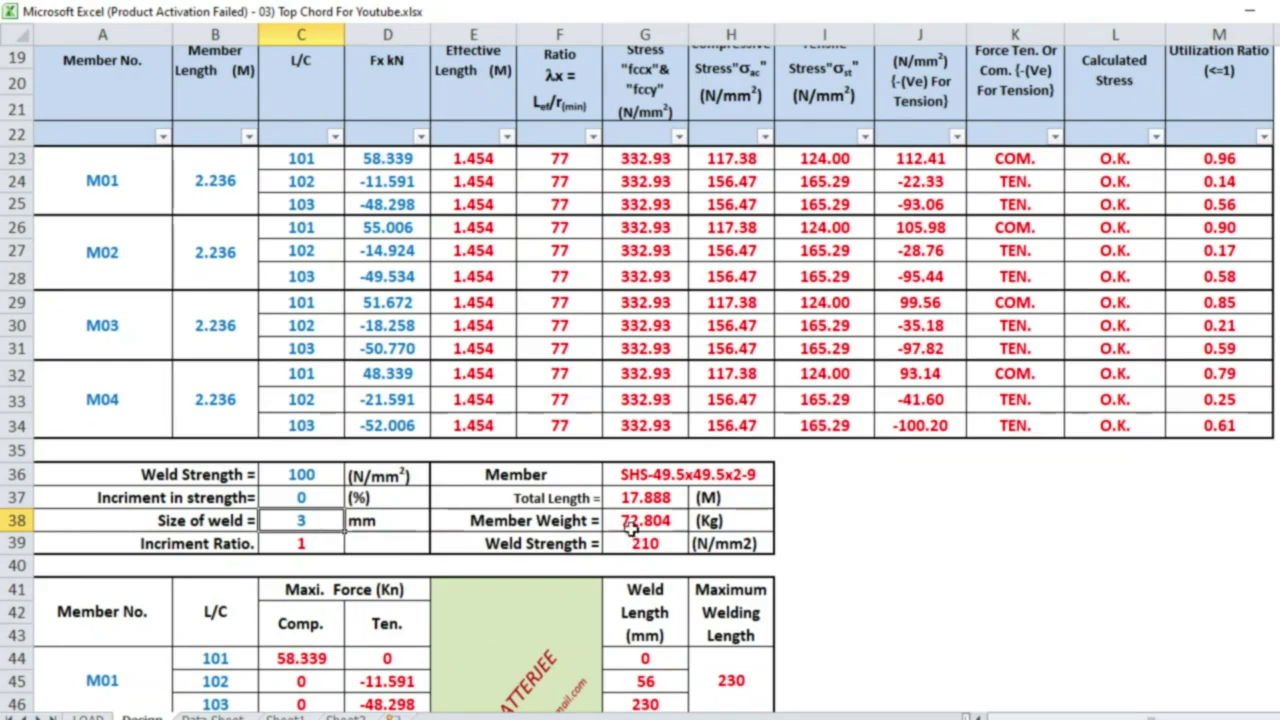
pyautogui.click(670, 538)
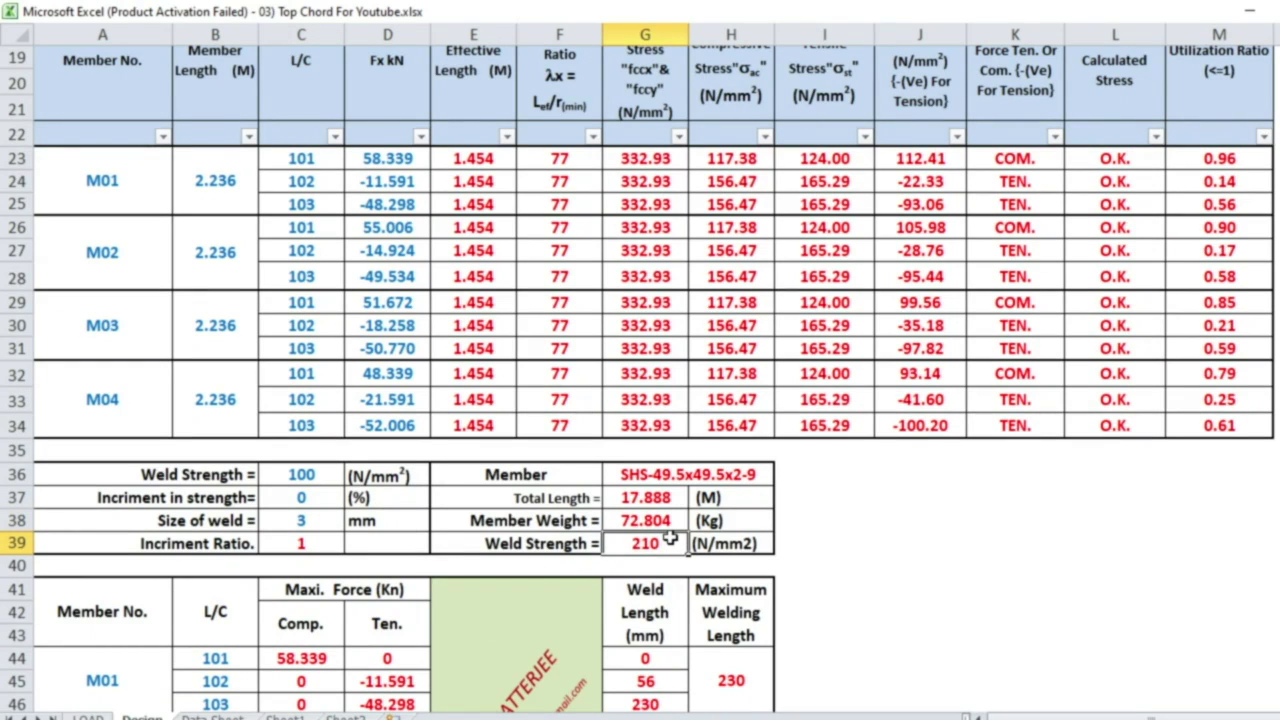
pyautogui.doubleClick(670, 538)
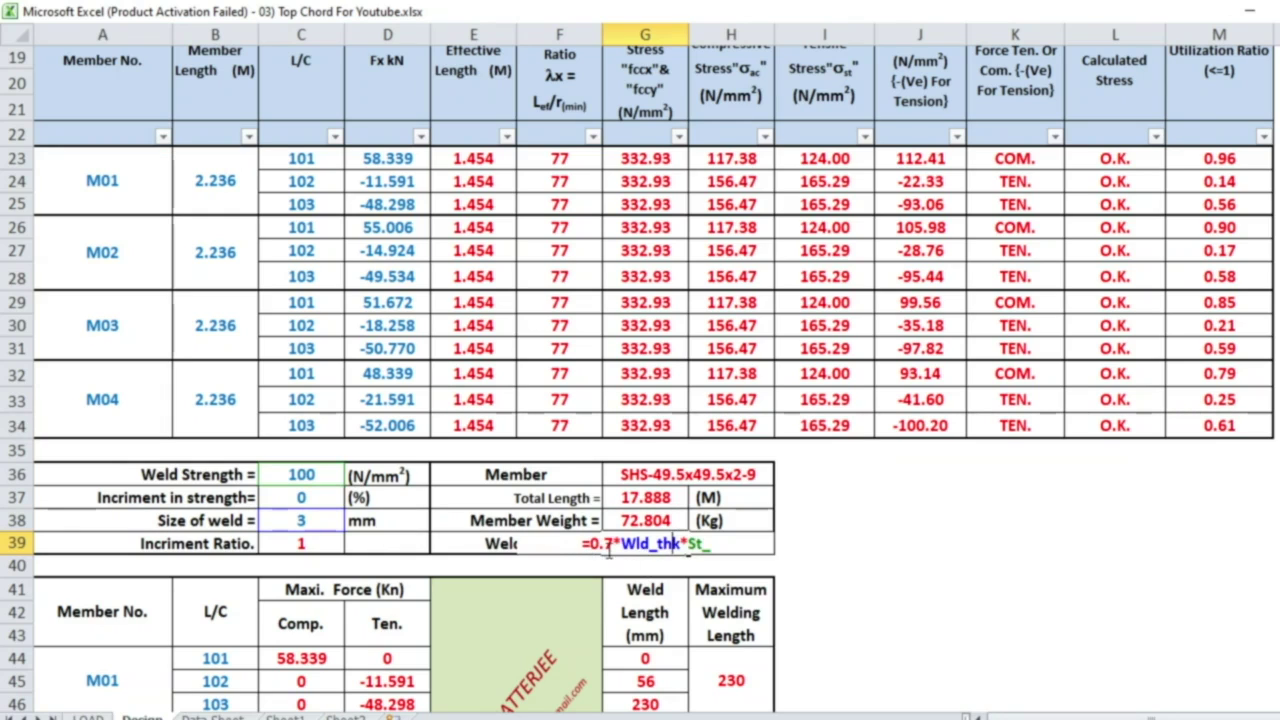
pyautogui.press('Left')
pyautogui.press('Left')
pyautogui.press('Left')
pyautogui.press('Left')
pyautogui.press('Return')
pyautogui.click(963, 541)
# Examine the weld length table, checking the member forces, weld lengths and maximum welding length for M01 to M04.
pyautogui.scroll(-4, 110, 580)
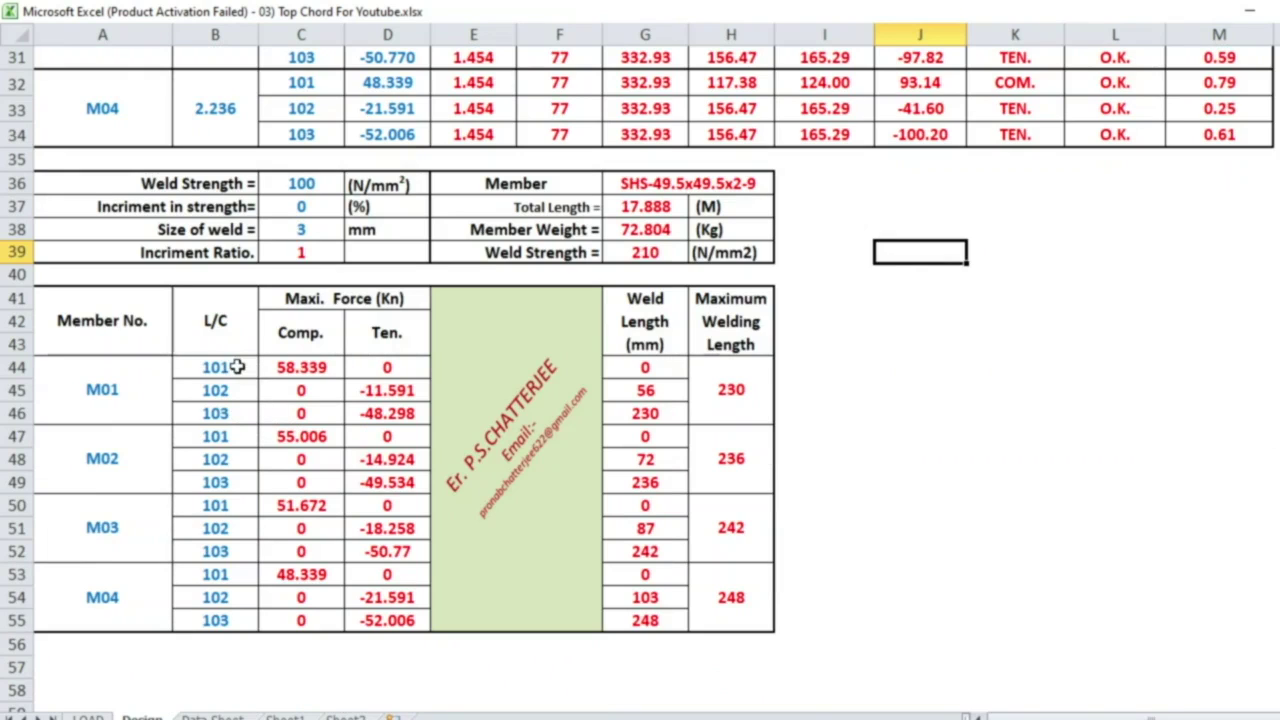
pyautogui.click(326, 364)
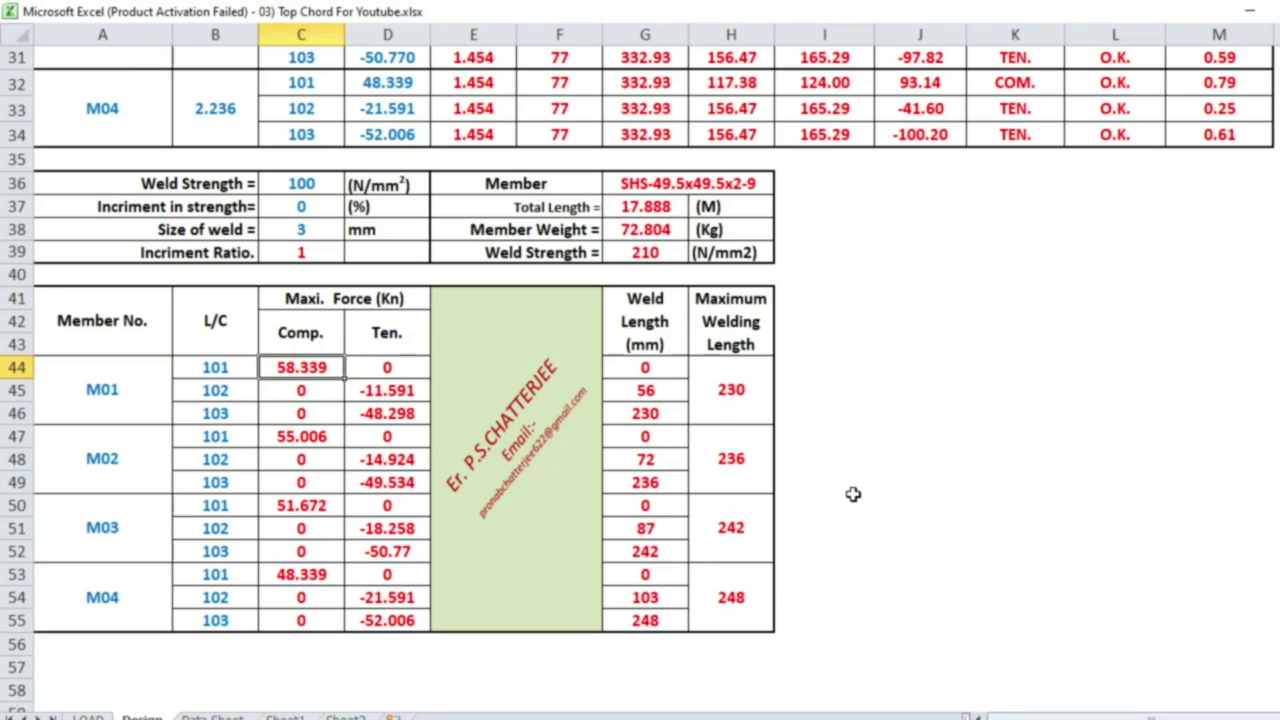
pyautogui.click(680, 393)
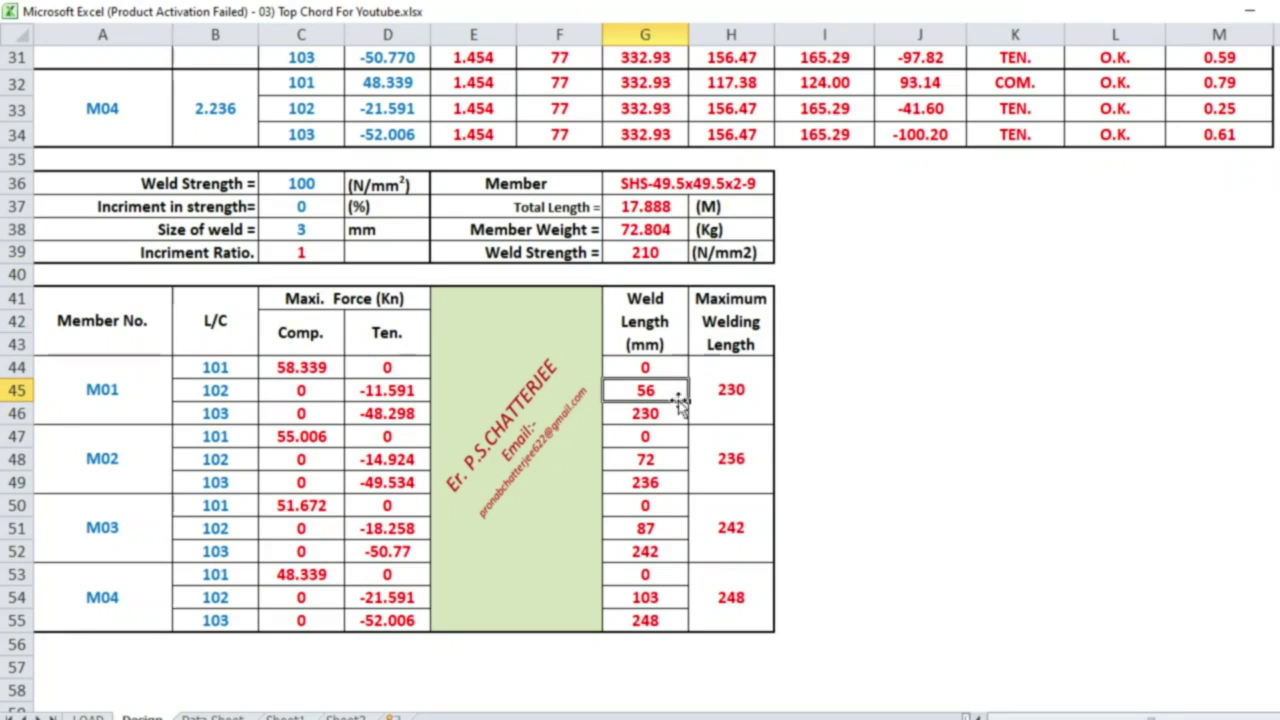
pyautogui.click(665, 411)
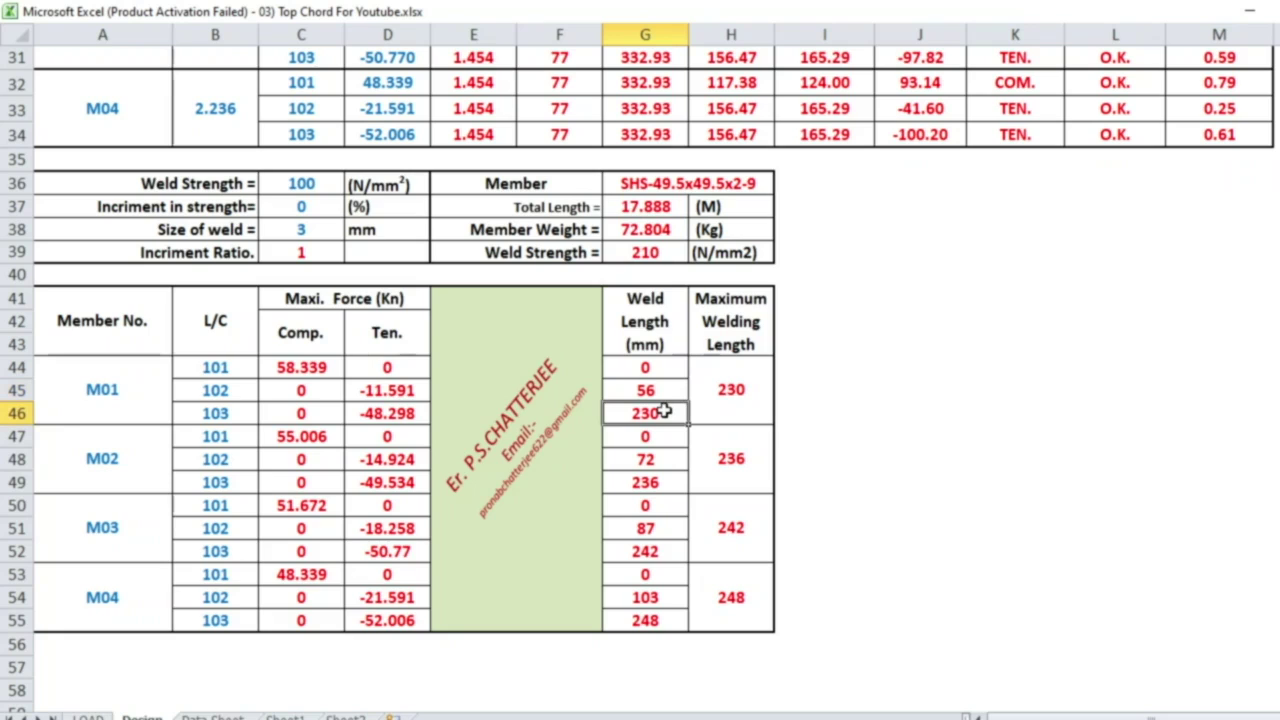
pyautogui.click(740, 392)
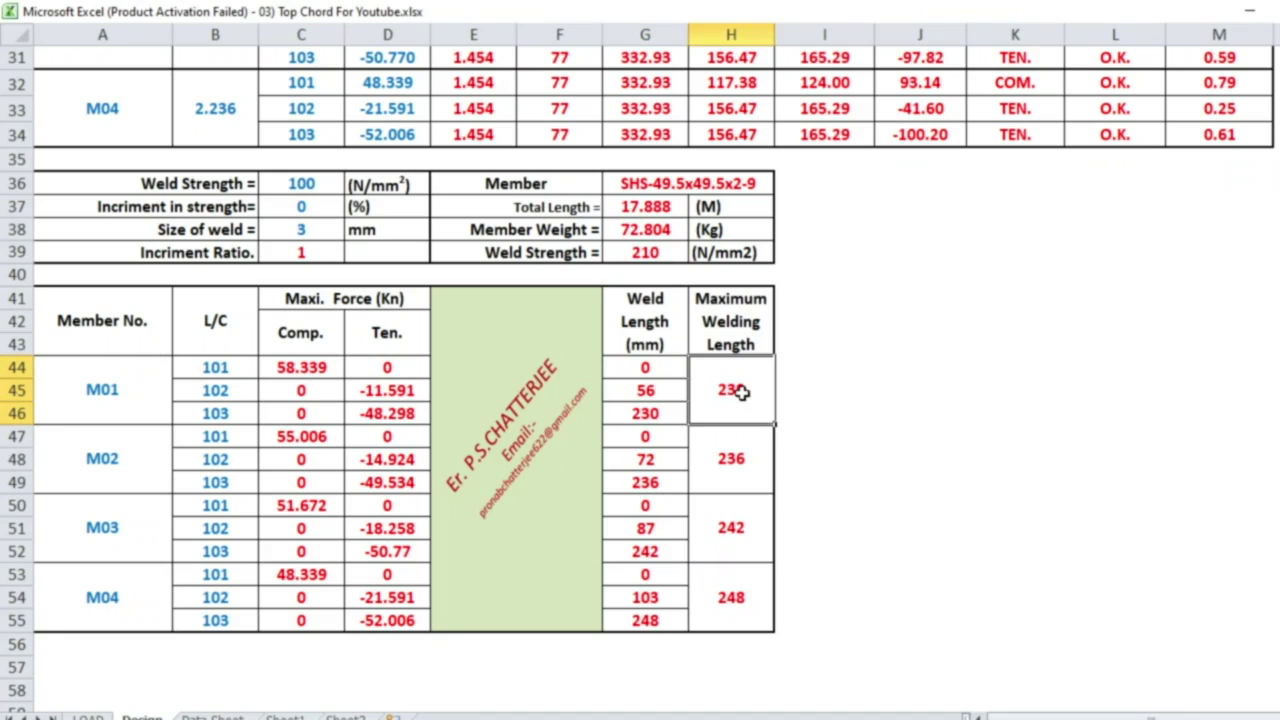
pyautogui.click(745, 455)
pyautogui.click(730, 540)
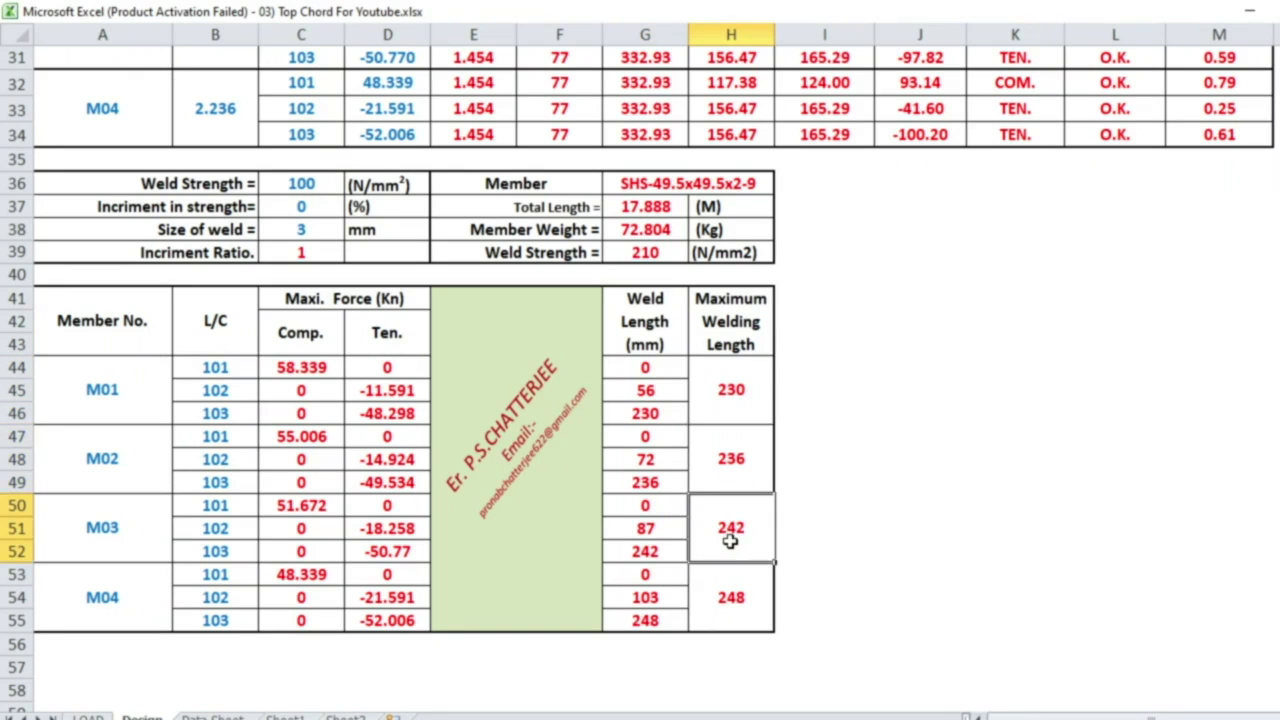
pyautogui.click(725, 601)
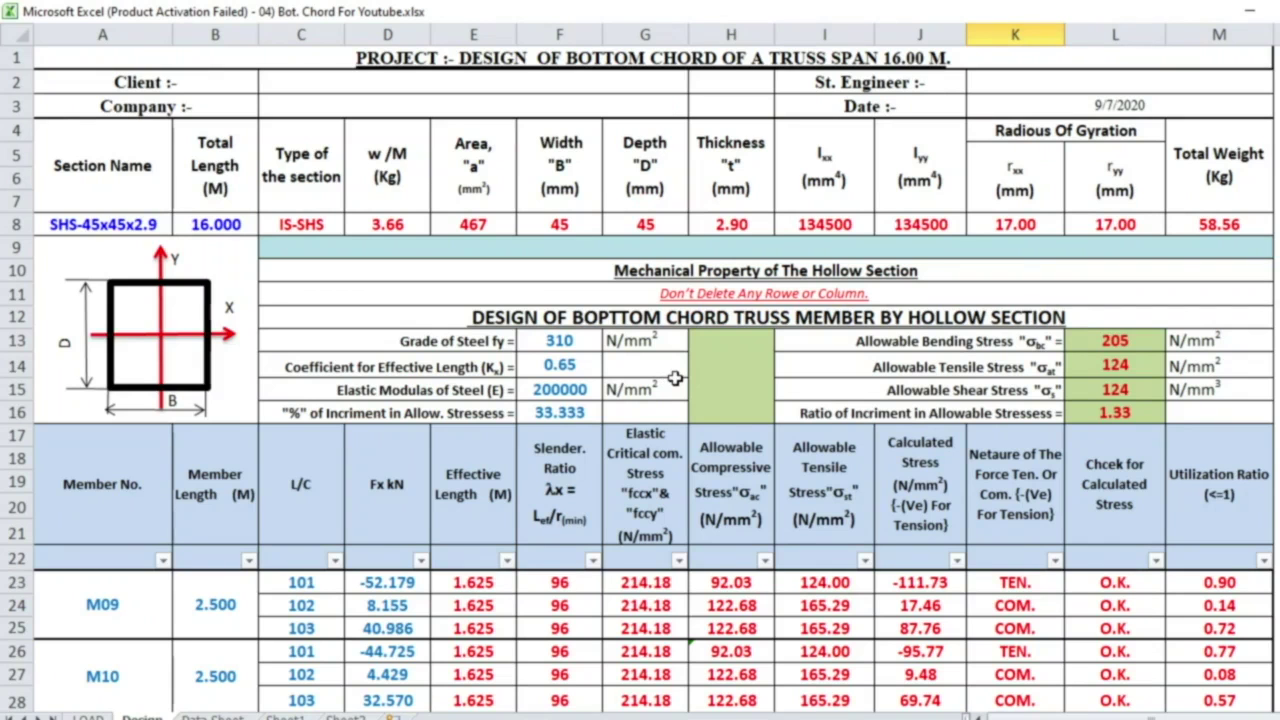
# Review the section data, stress checks and utilization ratios of members M09 to M11 in the 04) Bot. Chord For Youtube.xlsx workbook.
pyautogui.scroll(-4, 676, 378)
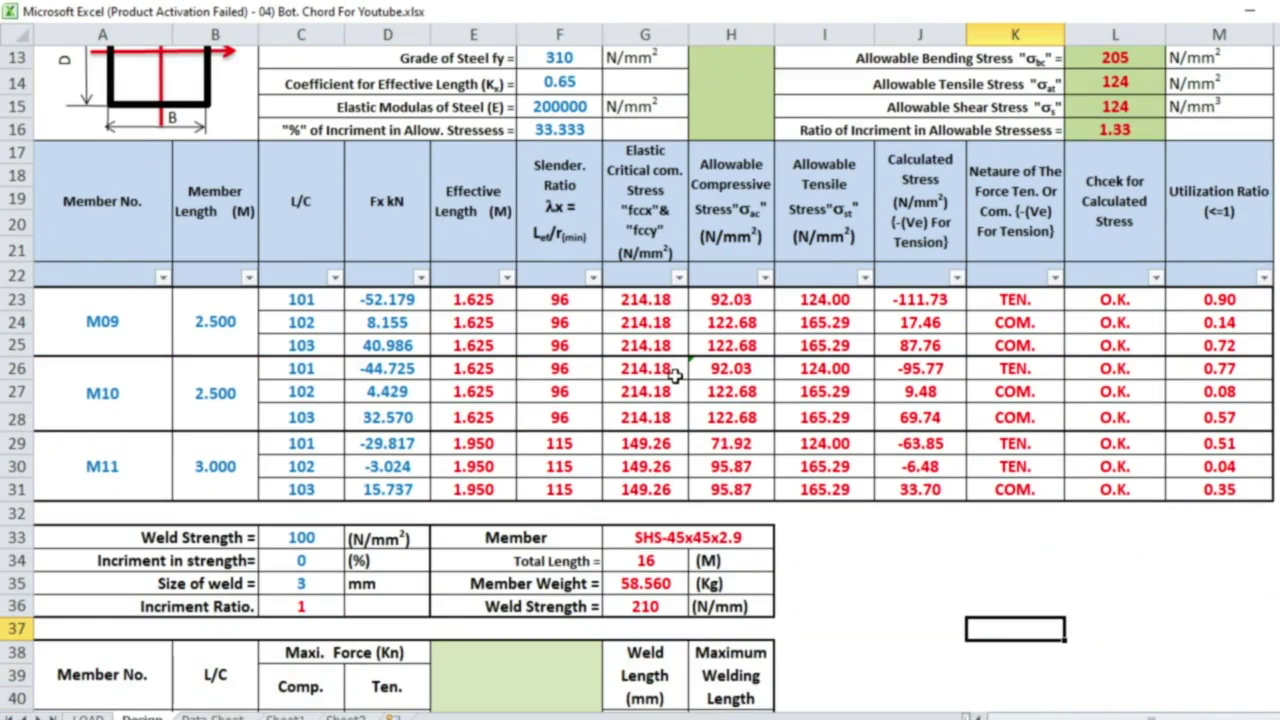
pyautogui.scroll(4, 240, 330)
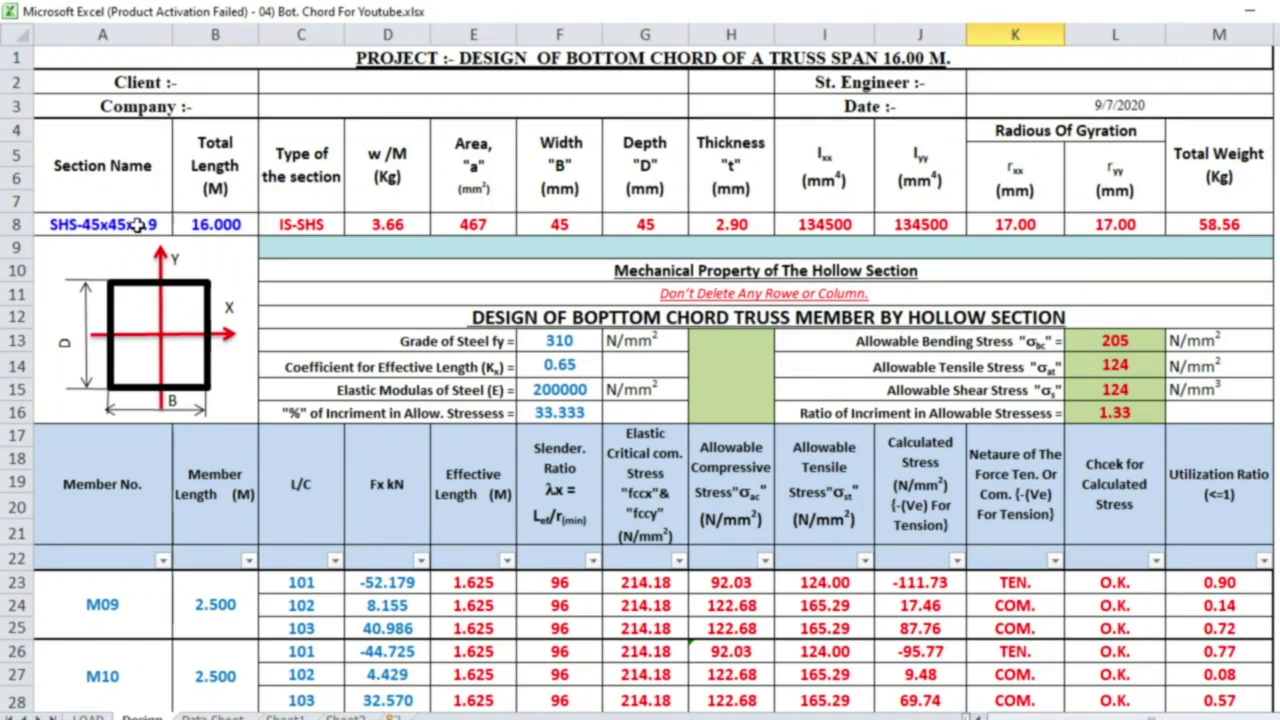
pyautogui.scroll(-3, 223, 201)
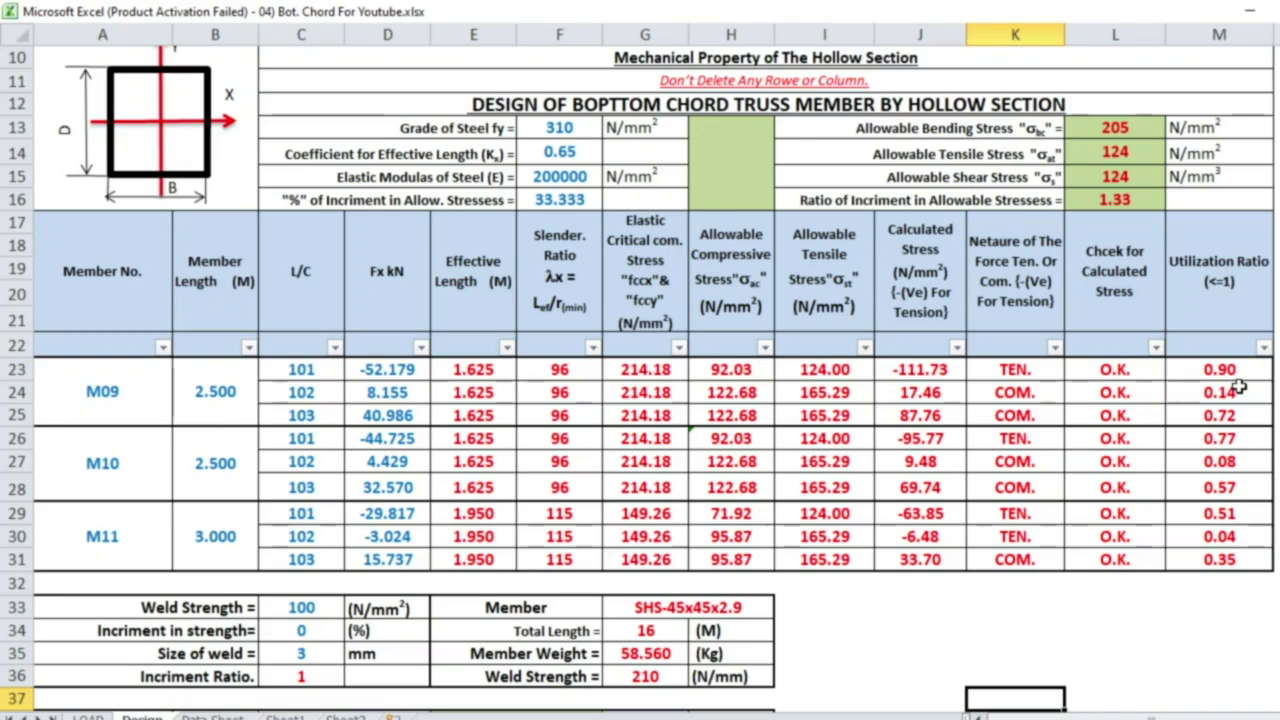
pyautogui.scroll(-6, 995, 370)
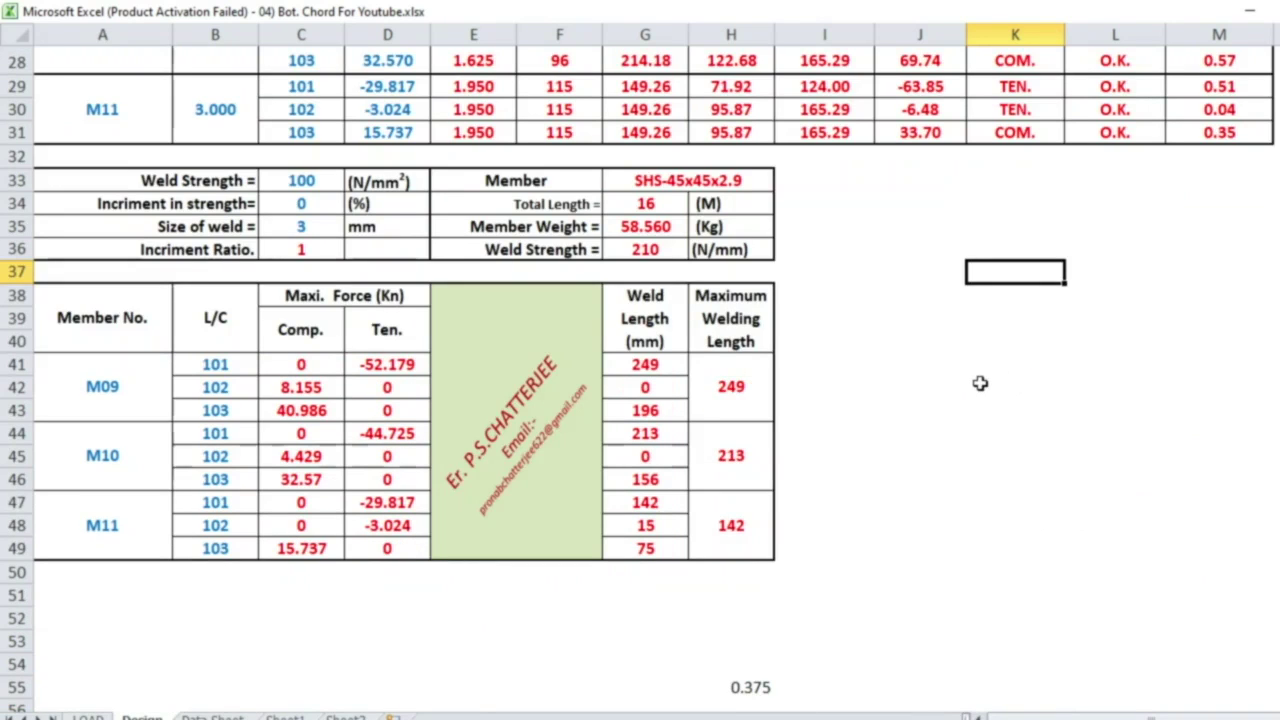
# Check the maximum welding length of each bottom chord member M09, M10 and M11.
pyautogui.click(107, 391)
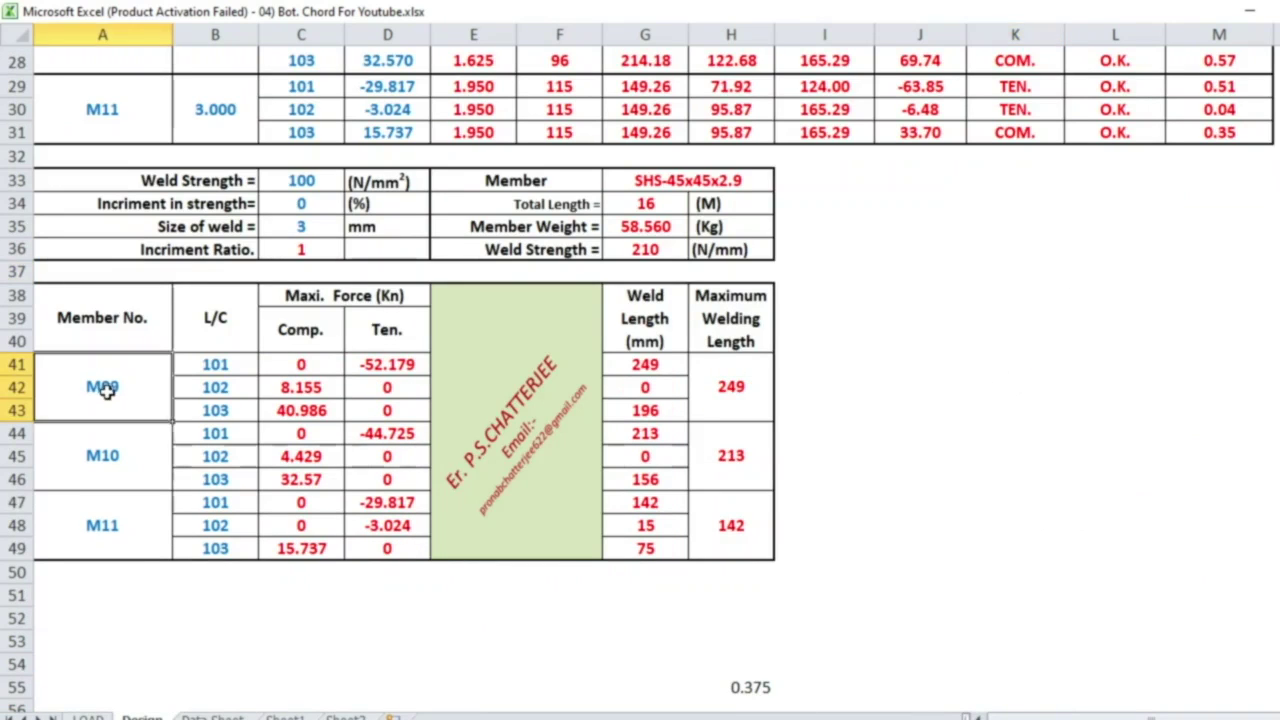
pyautogui.click(725, 398)
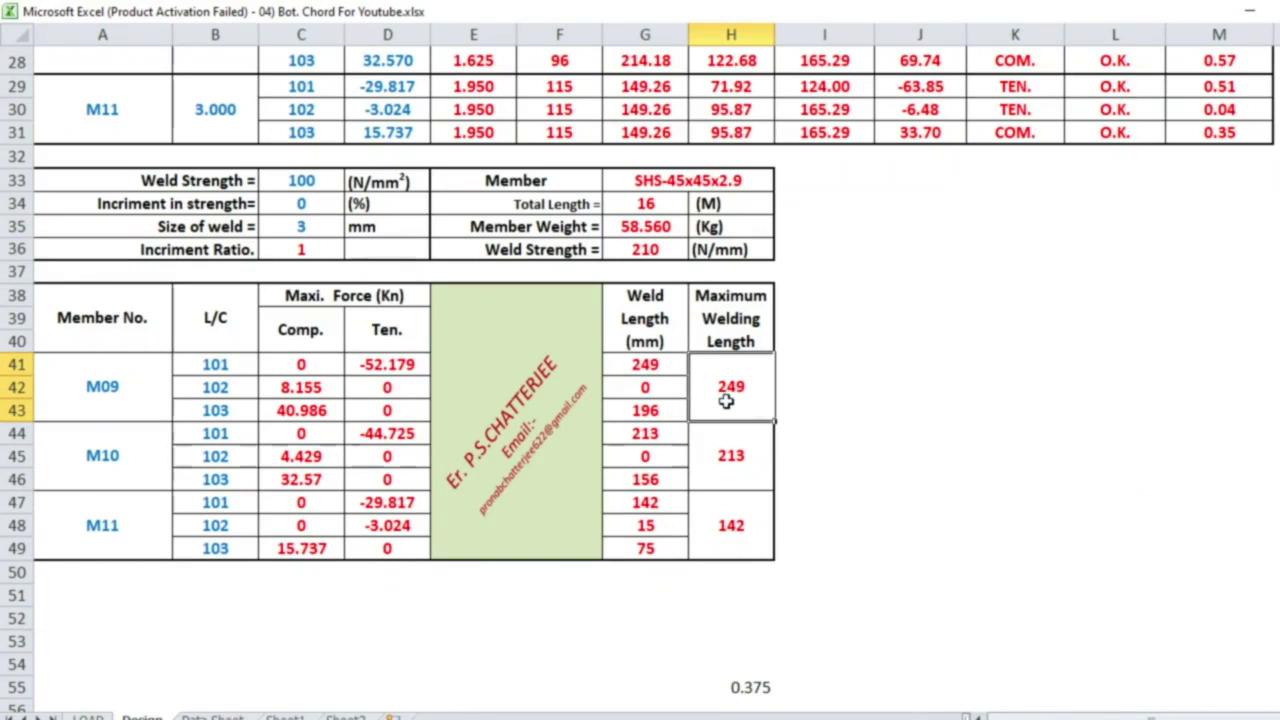
pyautogui.click(96, 463)
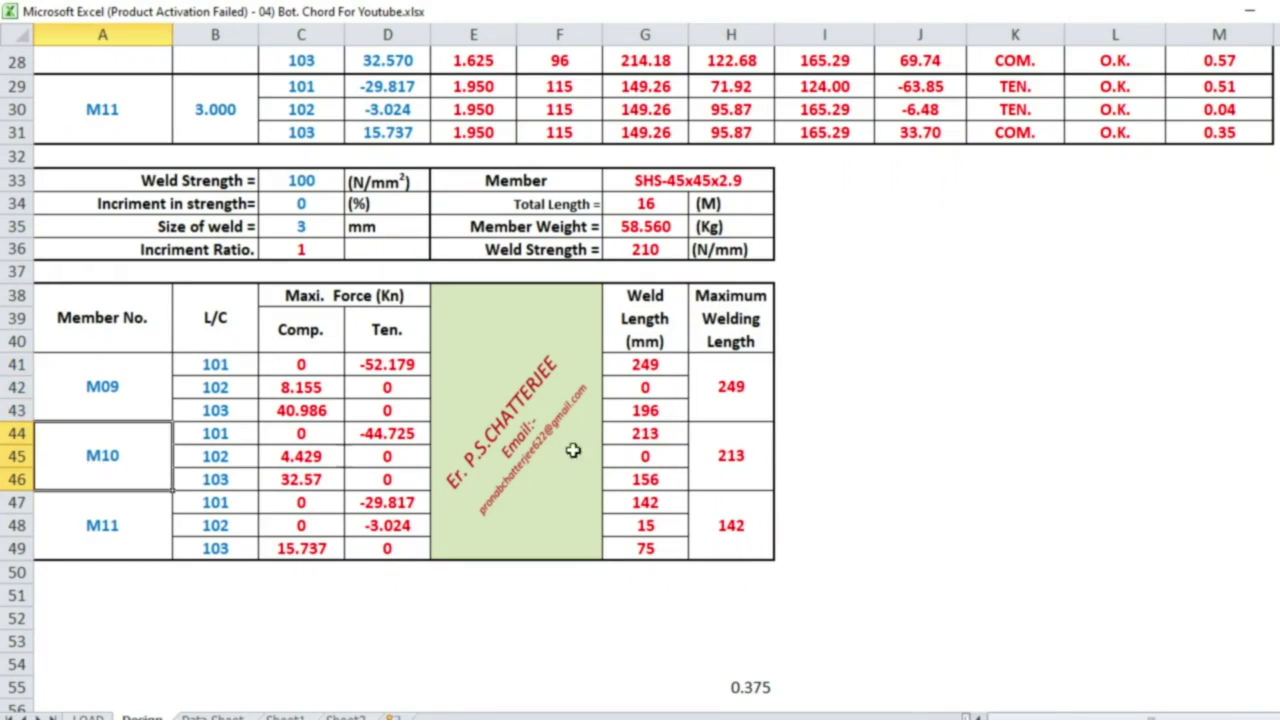
pyautogui.click(736, 466)
pyautogui.click(118, 525)
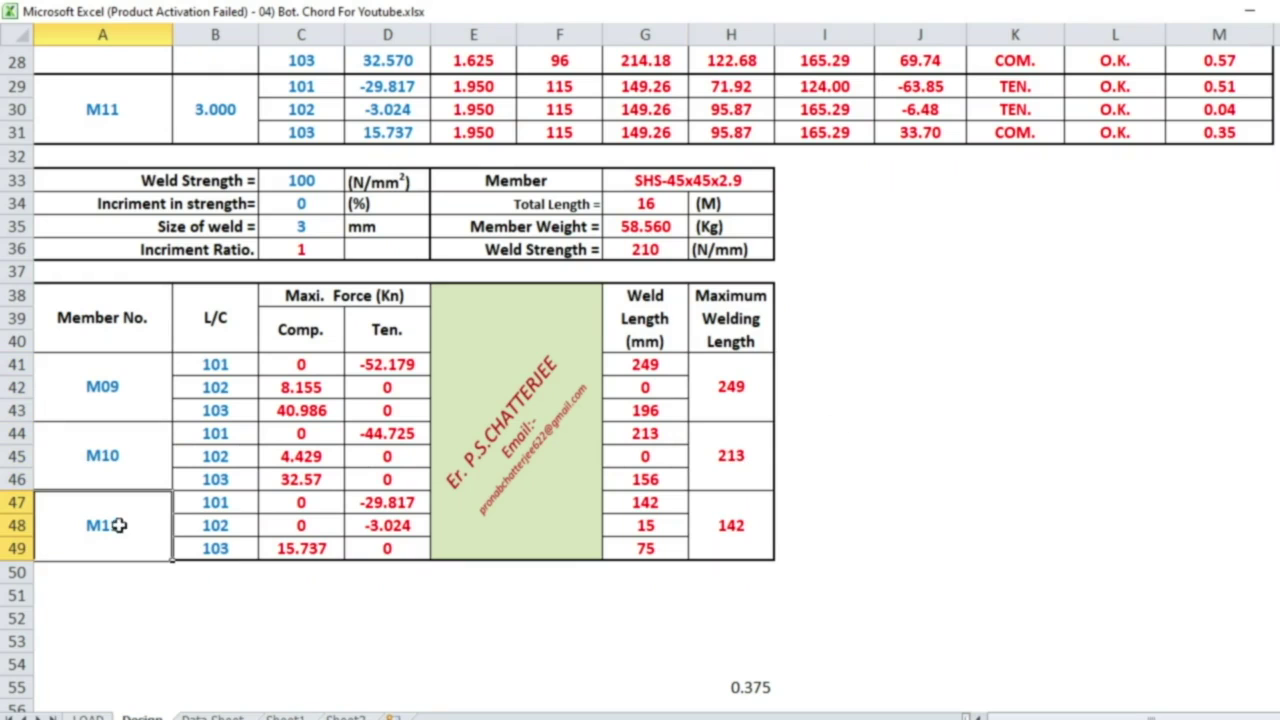
pyautogui.click(728, 525)
pyautogui.click(1010, 451)
# Try a member length of 6 m for bottom chord member M11 and restore it to 3 m.
pyautogui.scroll(4, 1028, 421)
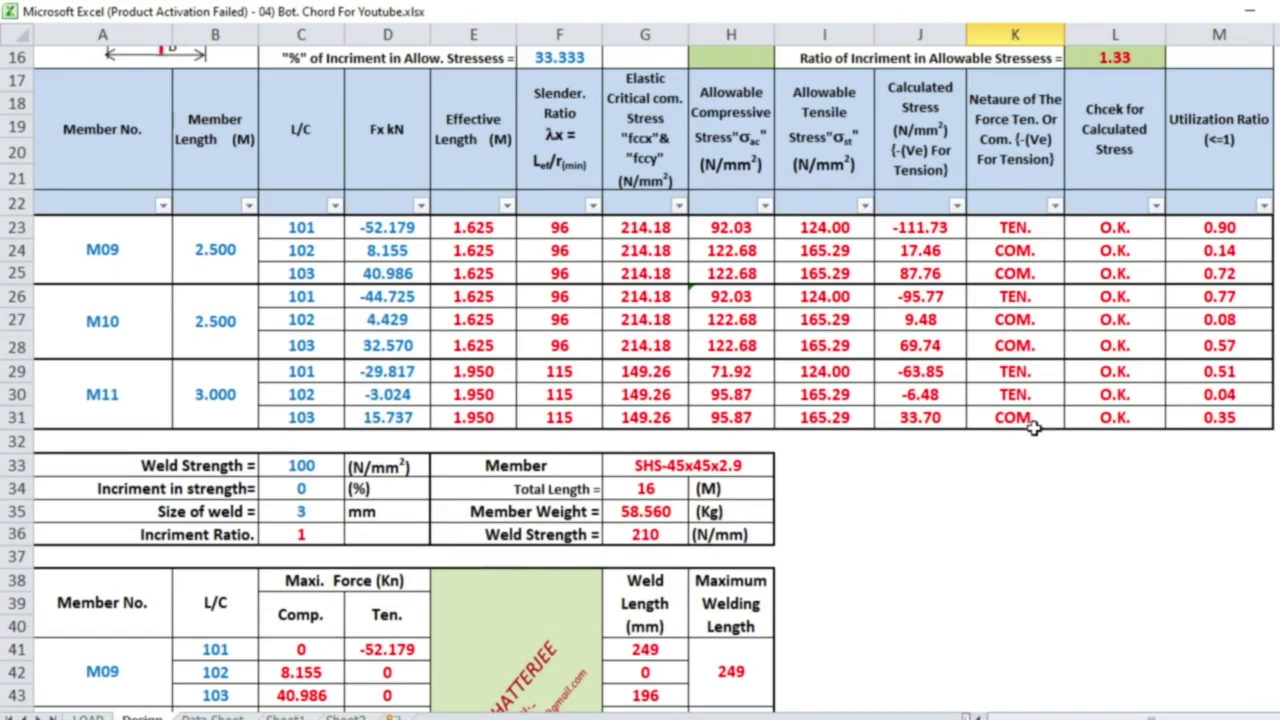
pyautogui.click(220, 411)
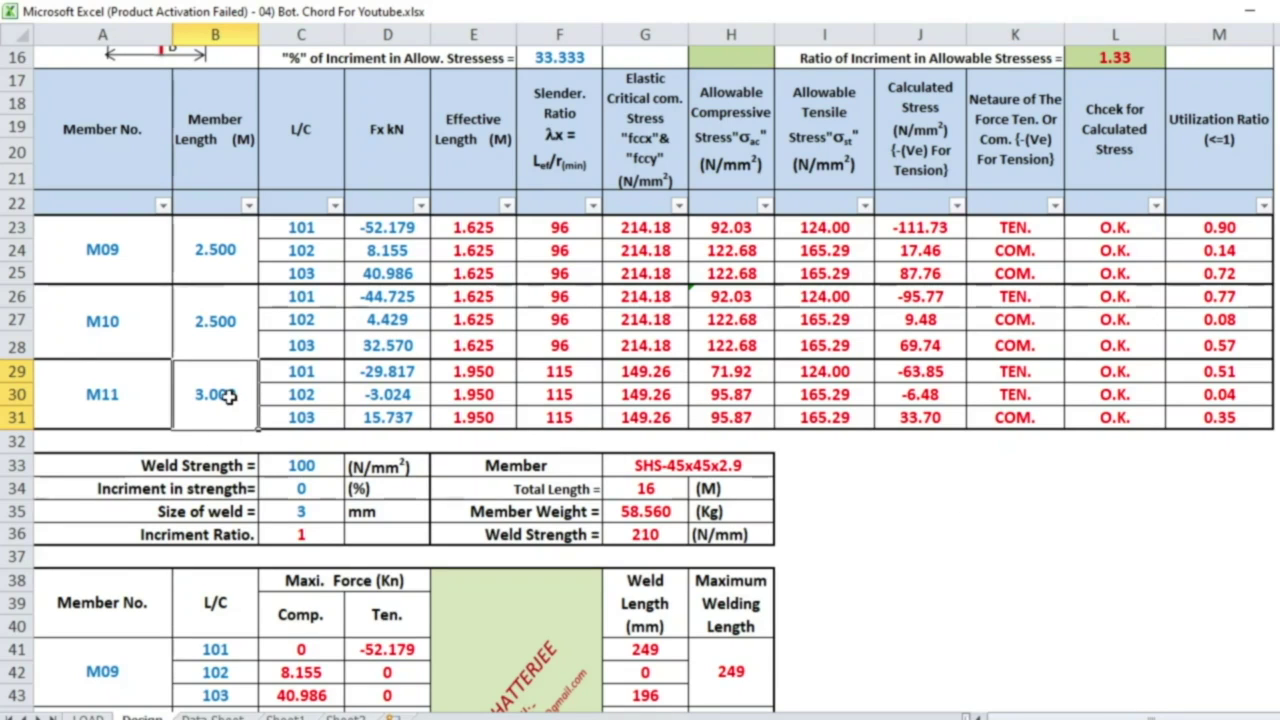
pyautogui.write('6')
pyautogui.press('Return')
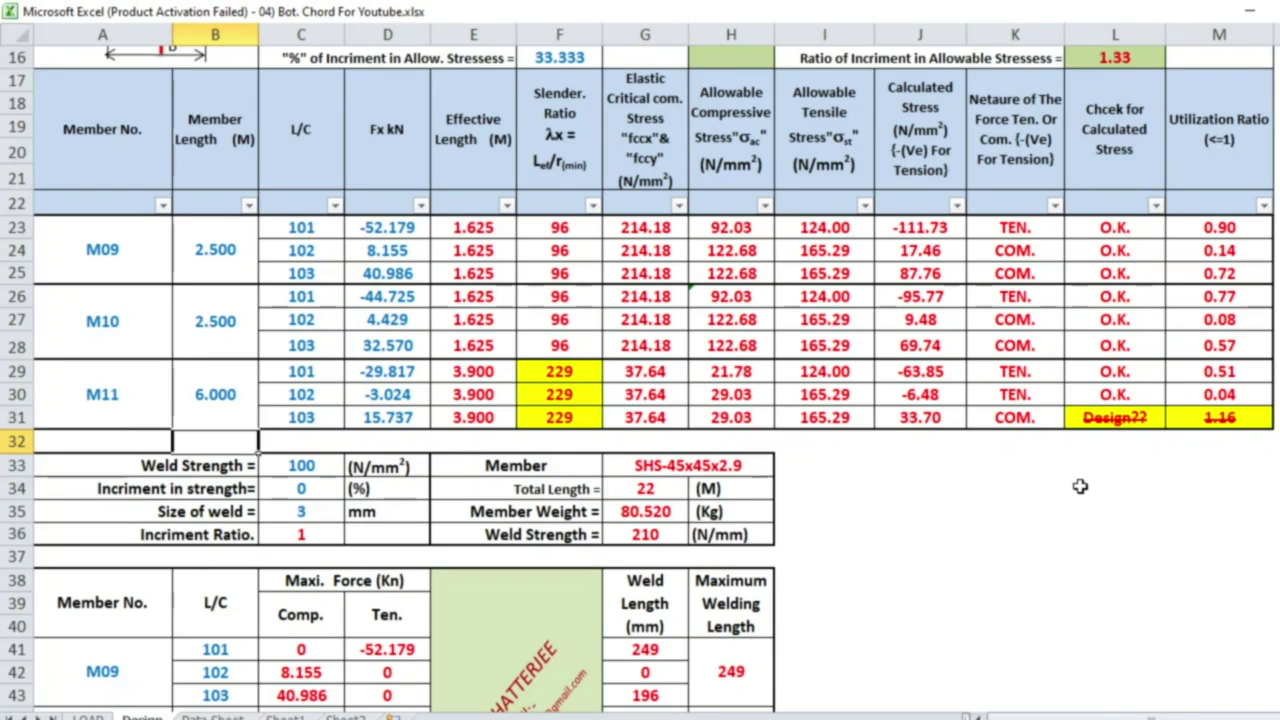
pyautogui.click(217, 393)
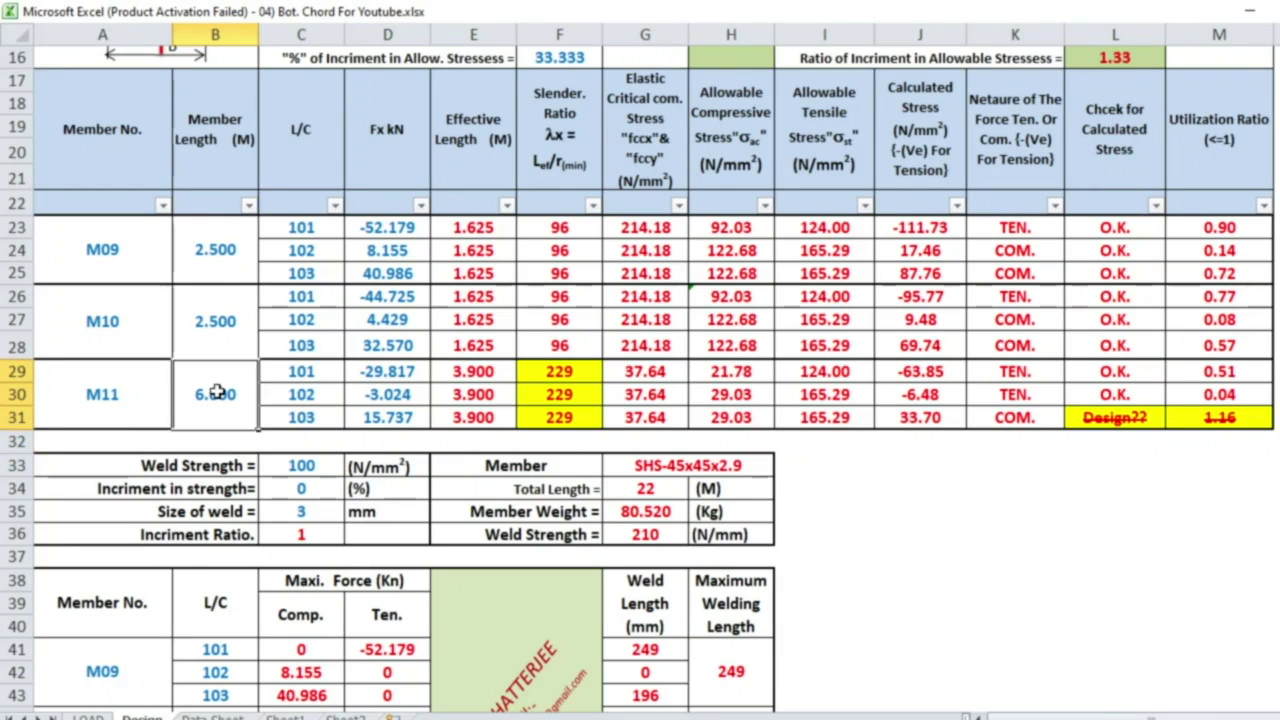
pyautogui.write('3')
pyautogui.press('Return')
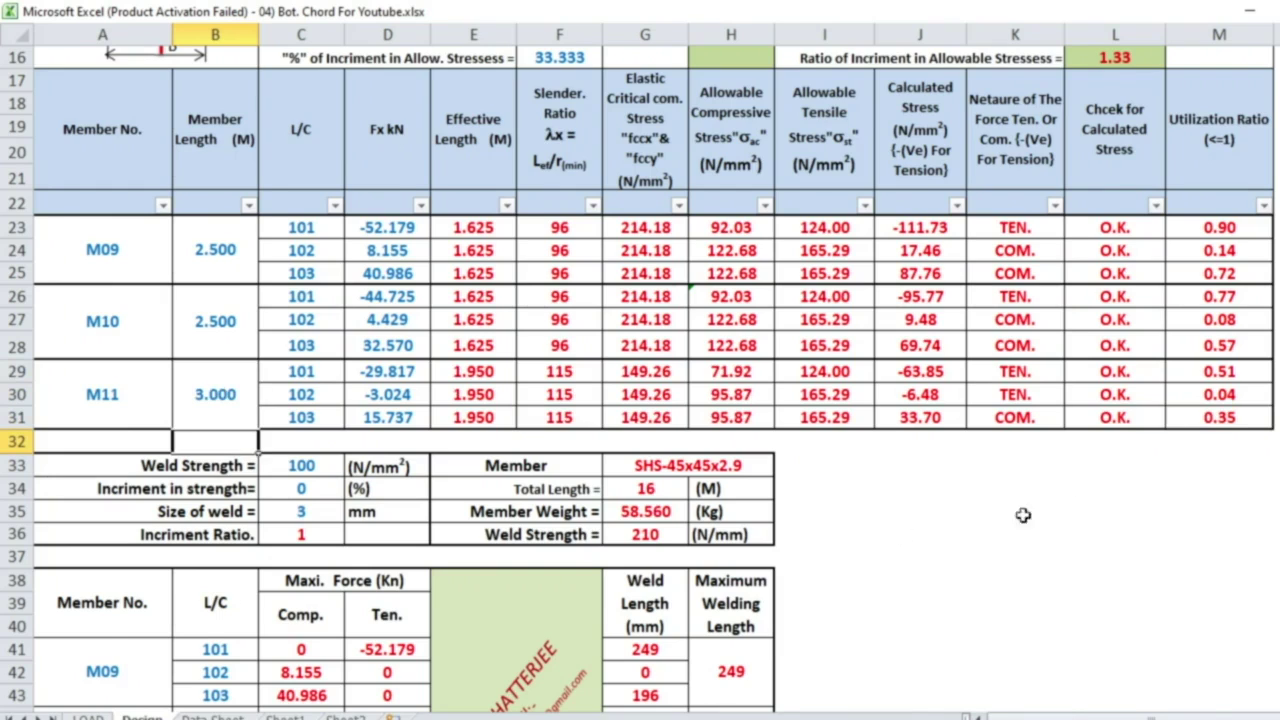
# Switch to the 05) Strut.xlsx workbook and review the section data and stress checks of strut members M14 to M16.
pyautogui.hotkey('ctrl', 'Tab')
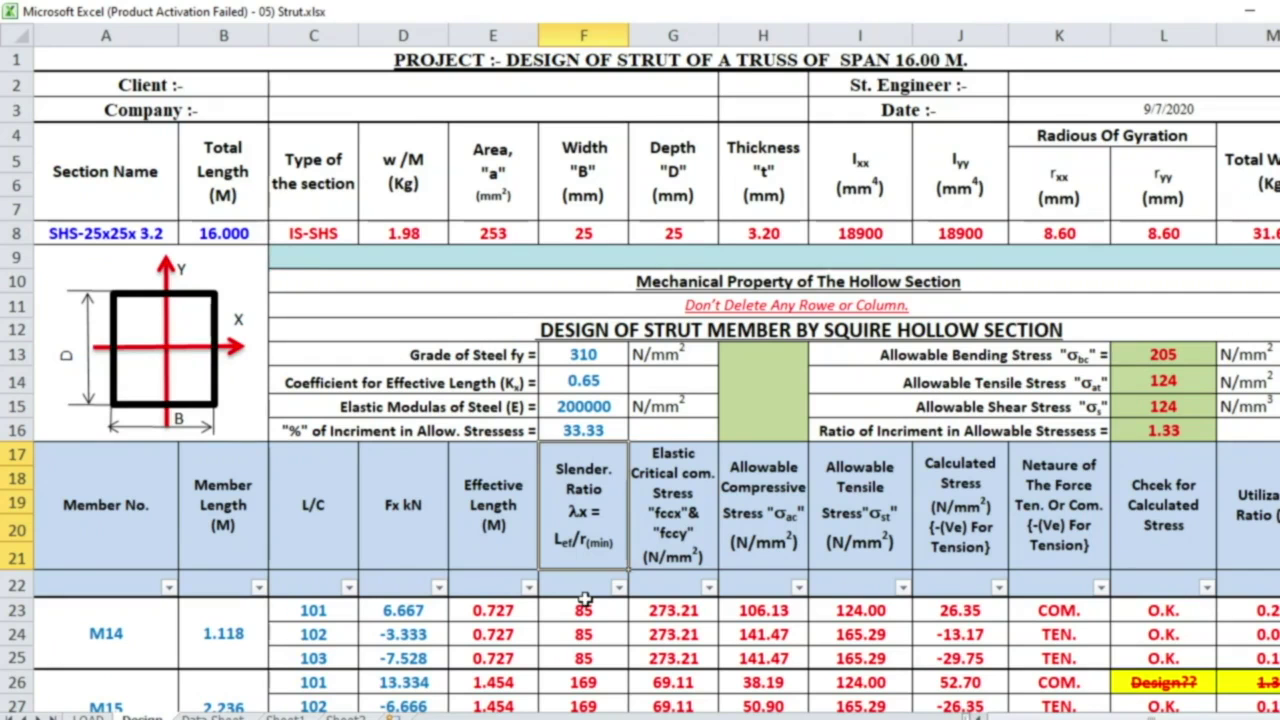
pyautogui.scroll(-3, 255, 505)
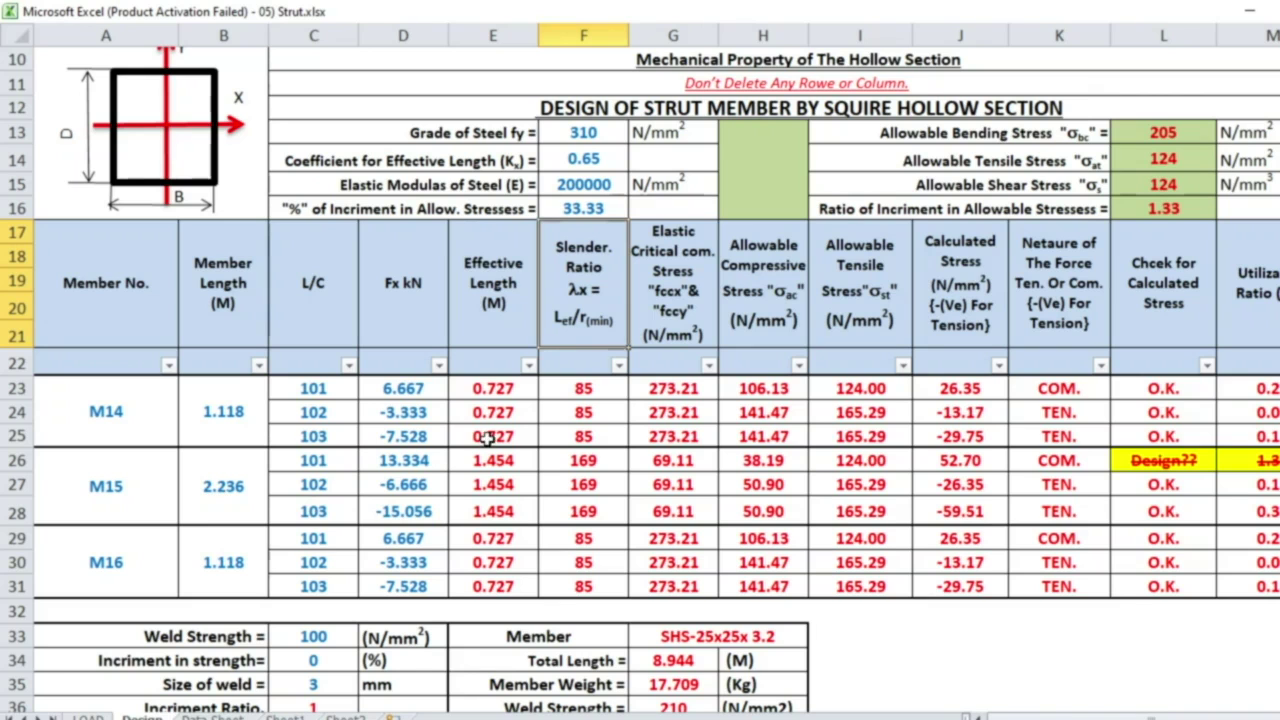
pyautogui.scroll(3, 268, 463)
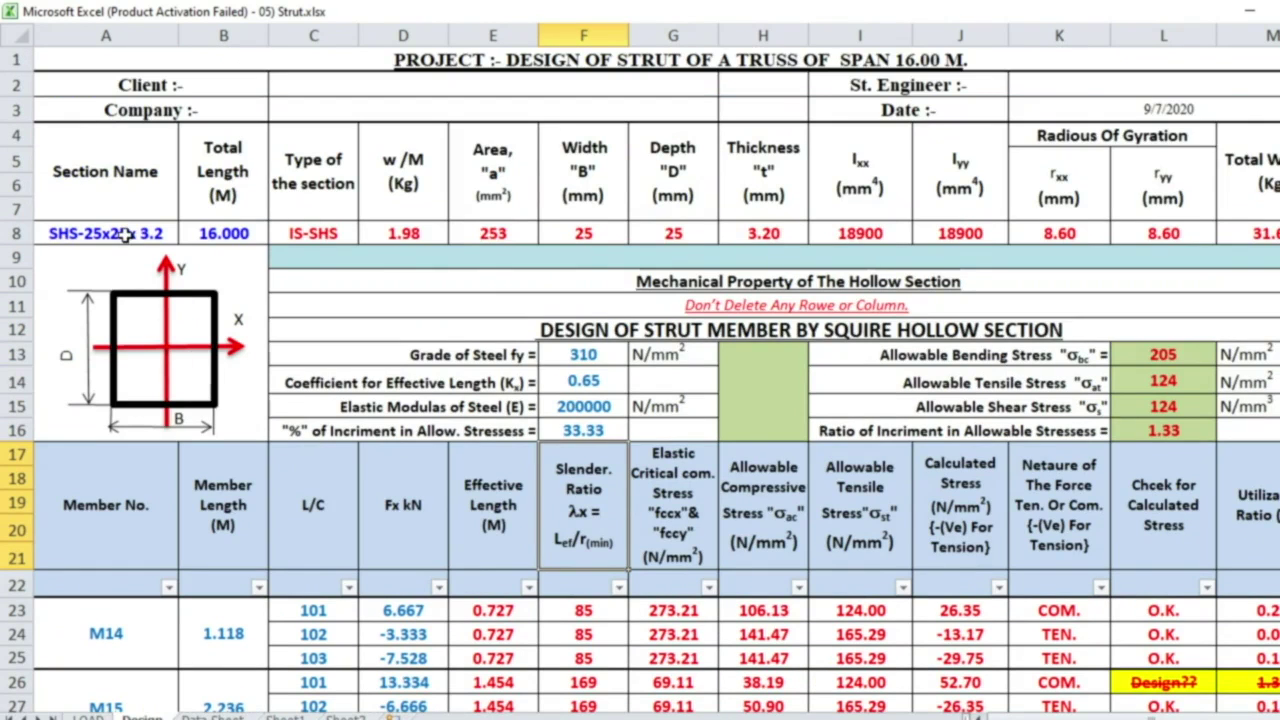
pyautogui.scroll(-4, 283, 311)
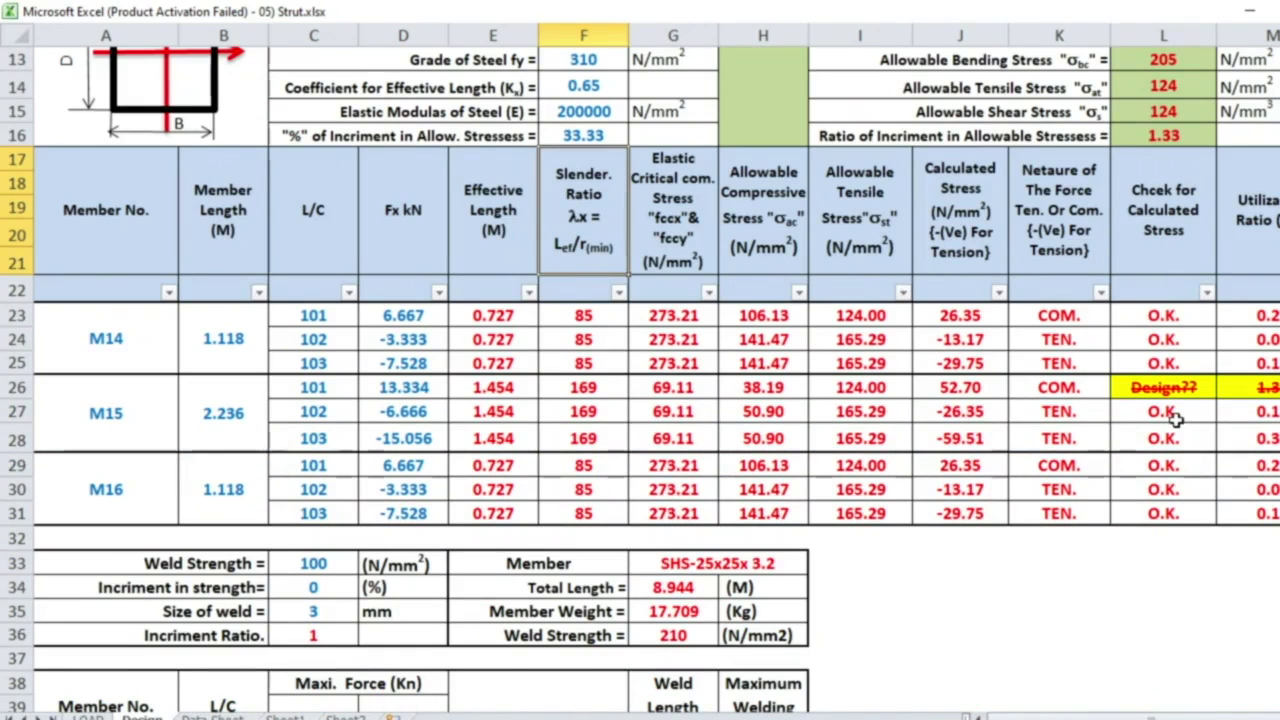
# Change the strut section to SHS-32x32x2.6 and recheck the stresses of members M14 to M16.
pyautogui.scroll(4, 229, 326)
pyautogui.click(160, 233)
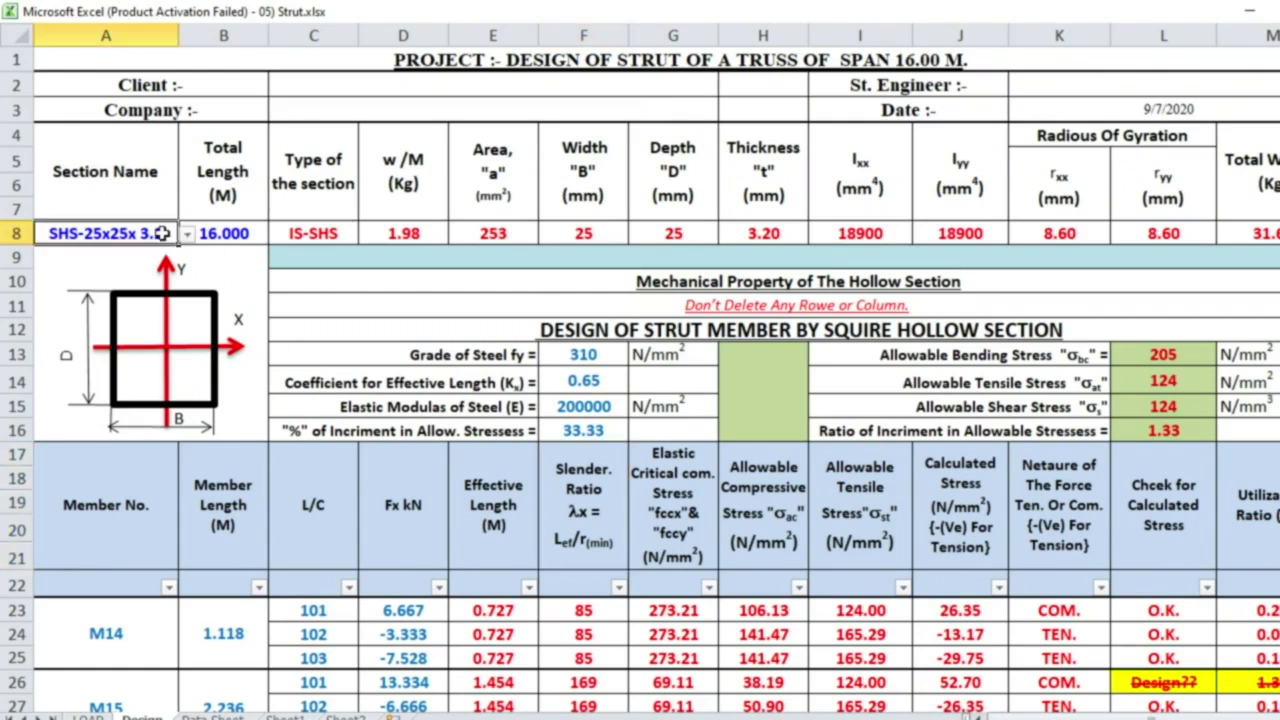
pyautogui.click(187, 235)
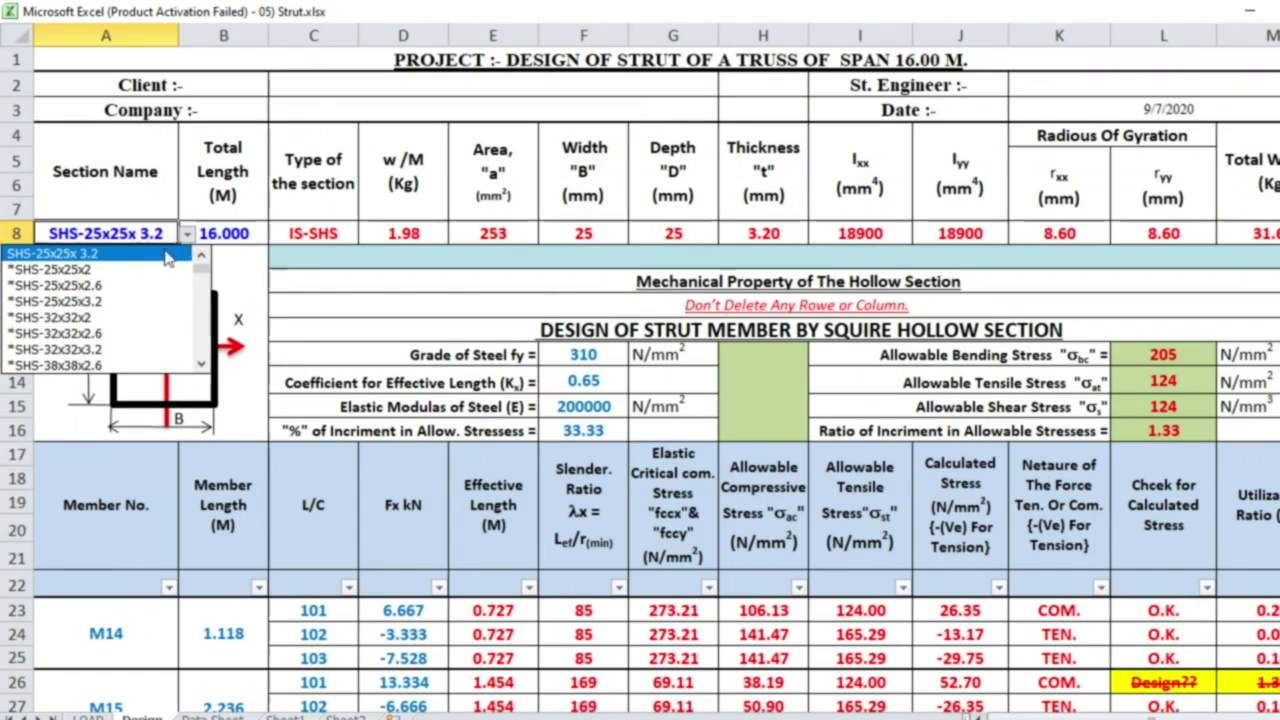
pyautogui.click(140, 301)
pyautogui.scroll(-5, 875, 367)
pyautogui.scroll(5, 875, 367)
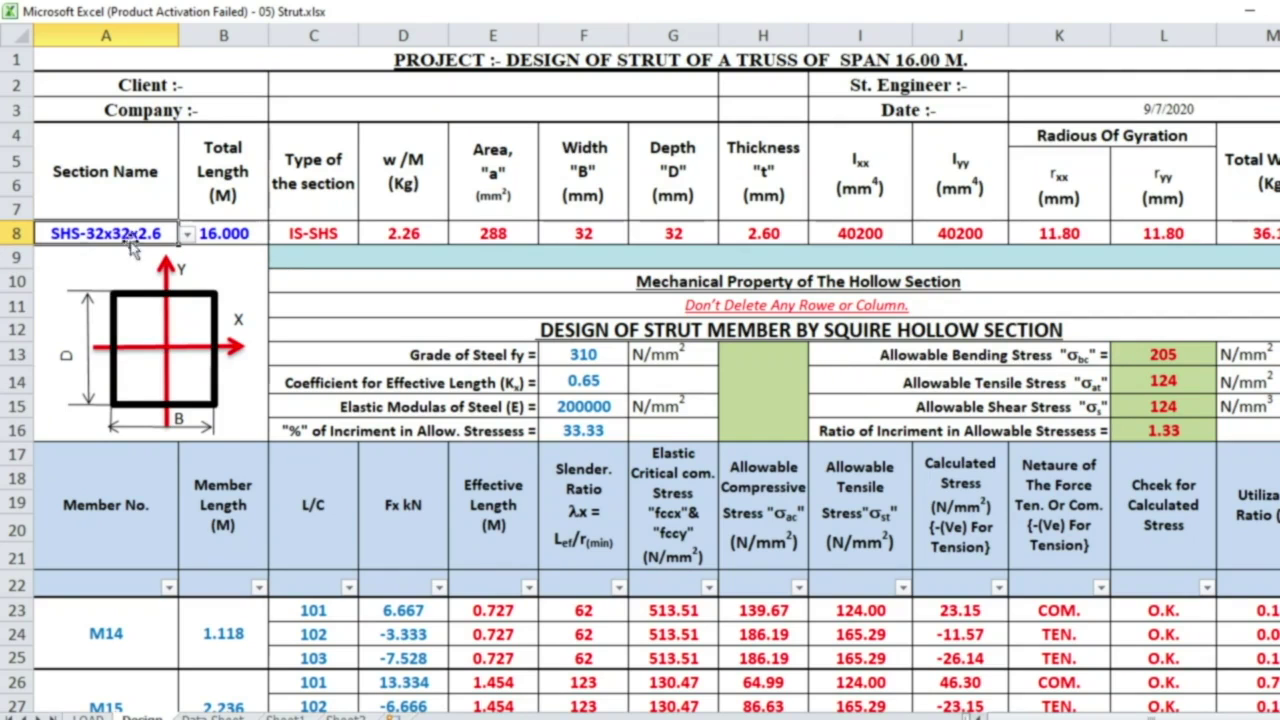
pyautogui.scroll(-4, 513, 278)
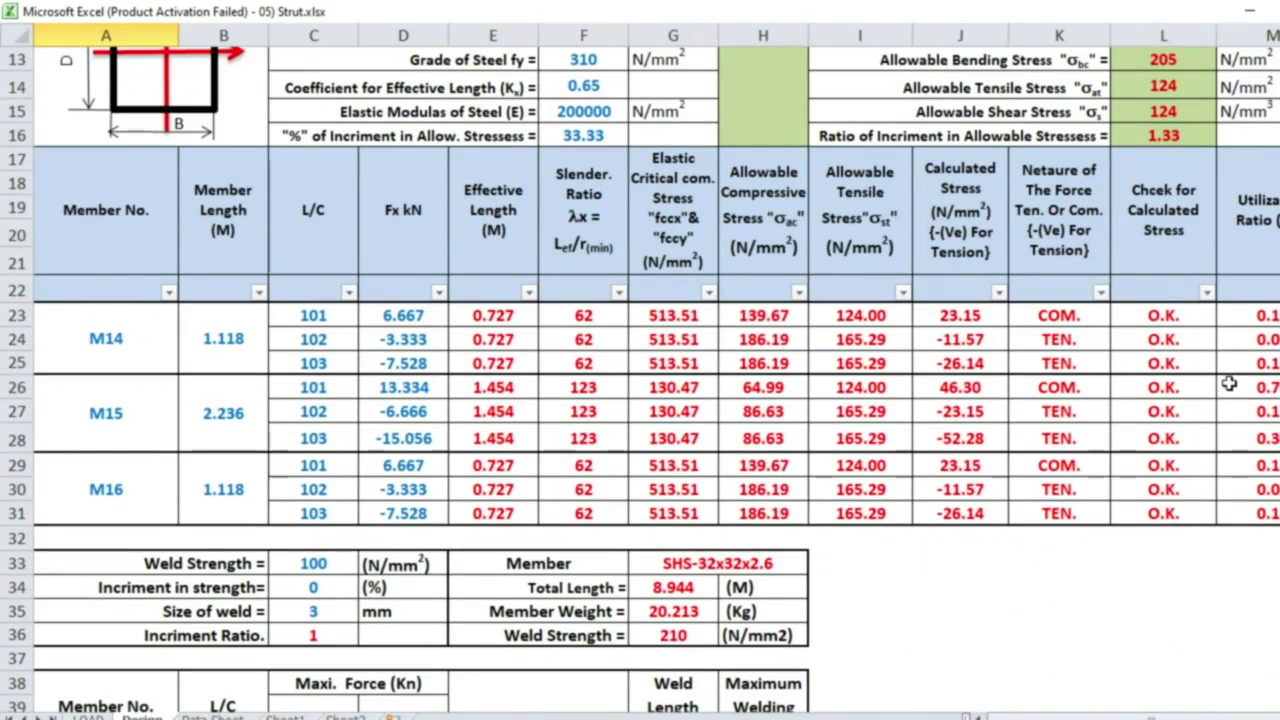
# Check the maximum welding length of each member in the strut weld length table.
pyautogui.scroll(-3, 1229, 384)
pyautogui.click(763, 480)
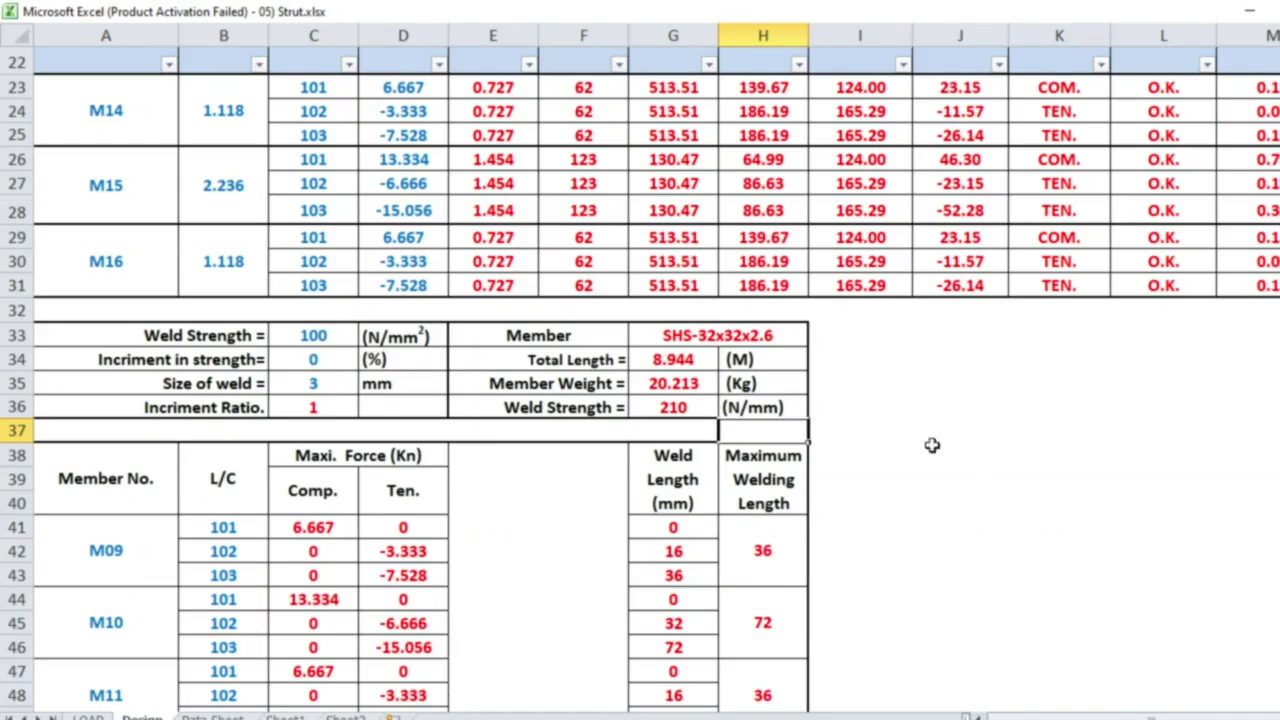
pyautogui.scroll(-2, 1000, 420)
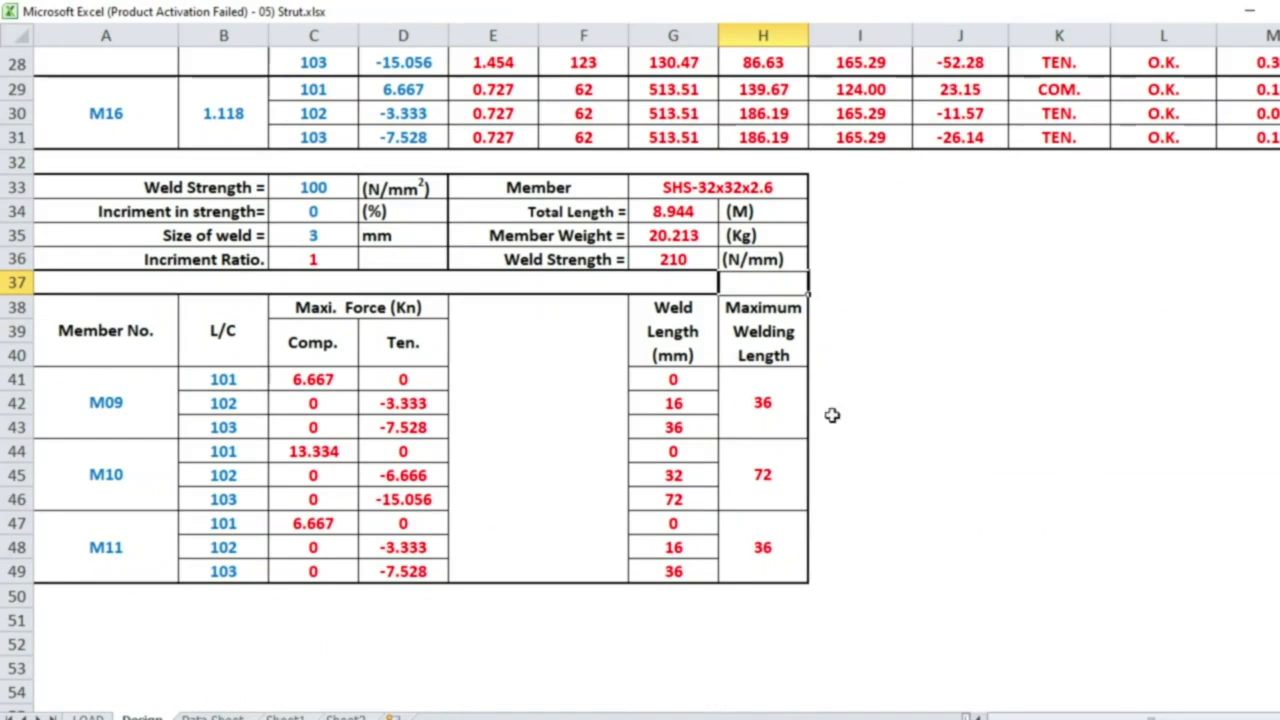
pyautogui.click(788, 401)
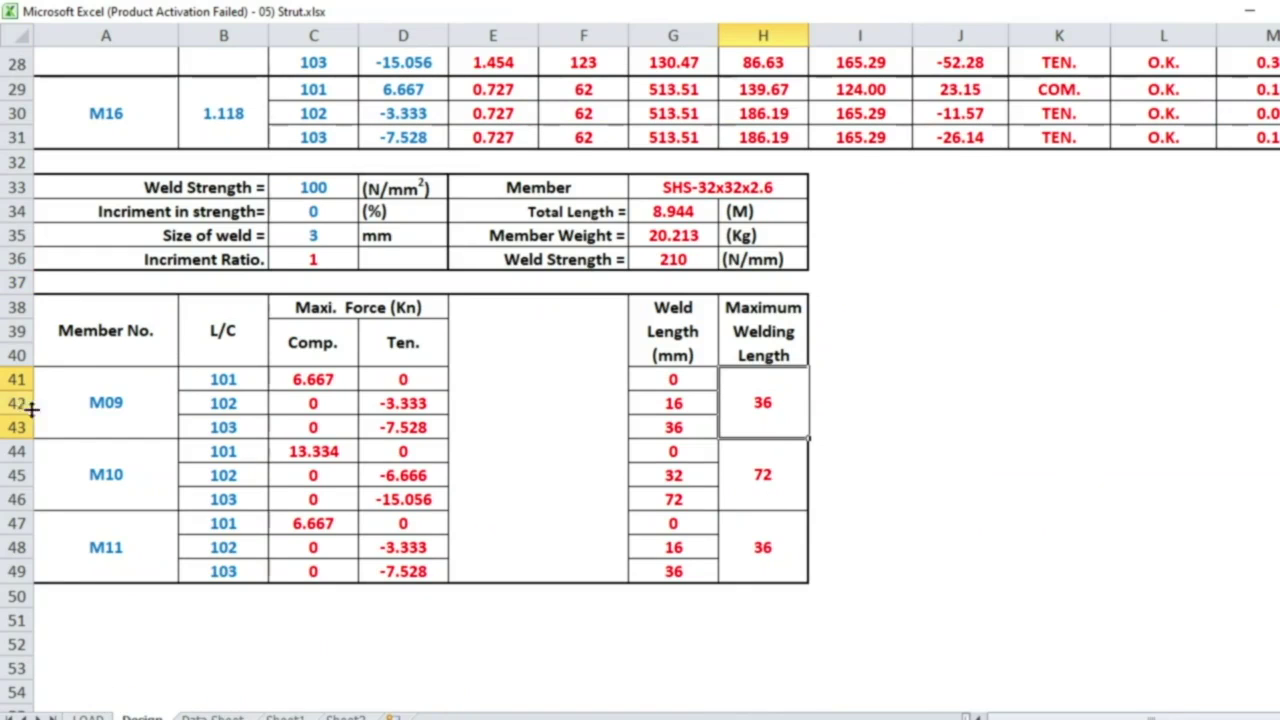
pyautogui.click(772, 475)
pyautogui.click(773, 535)
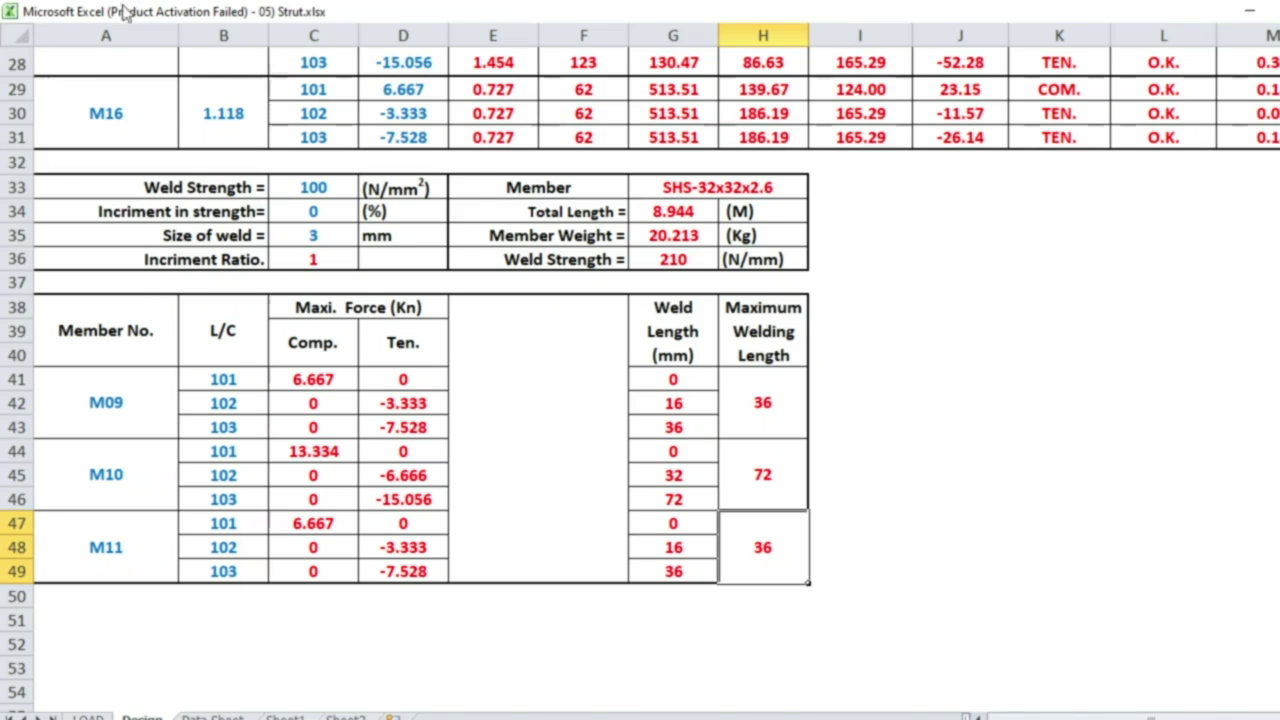
# Switch to the 06) Sling-01.xlsx workbook and look over the design rows of members M20 and M21.
pyautogui.hotkey('ctrl', 'Tab')
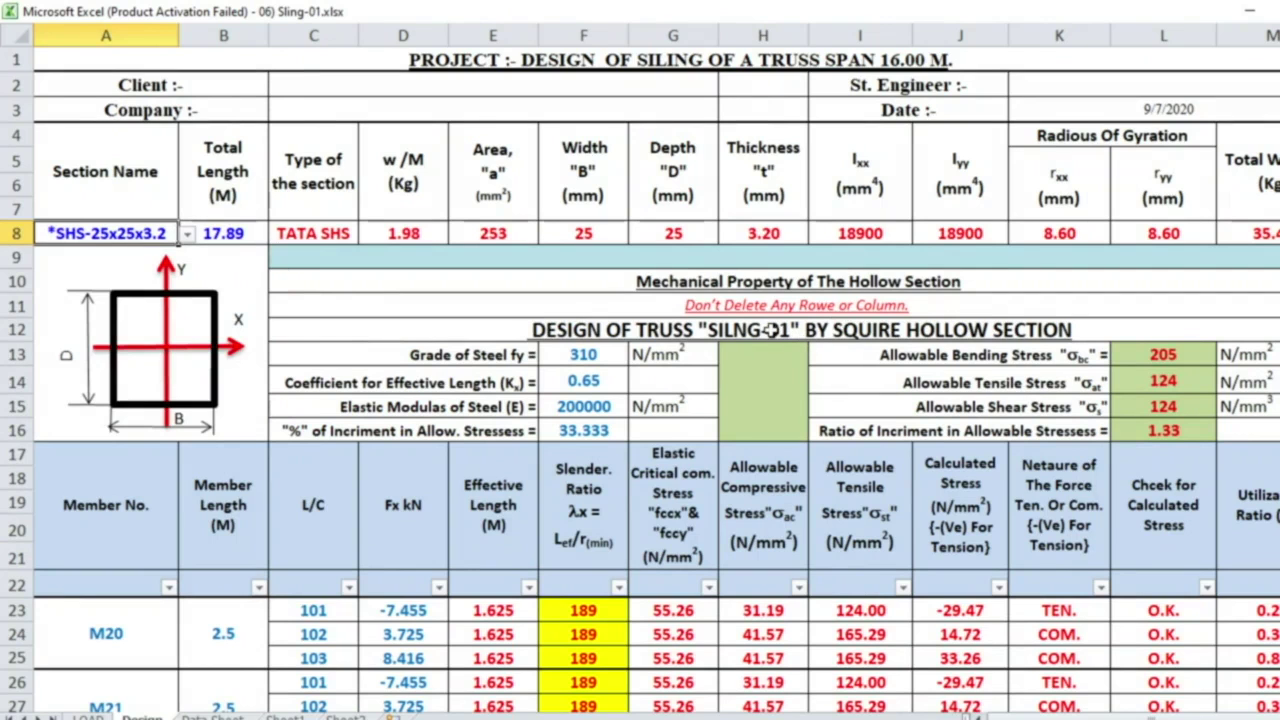
pyautogui.scroll(-4, 775, 332)
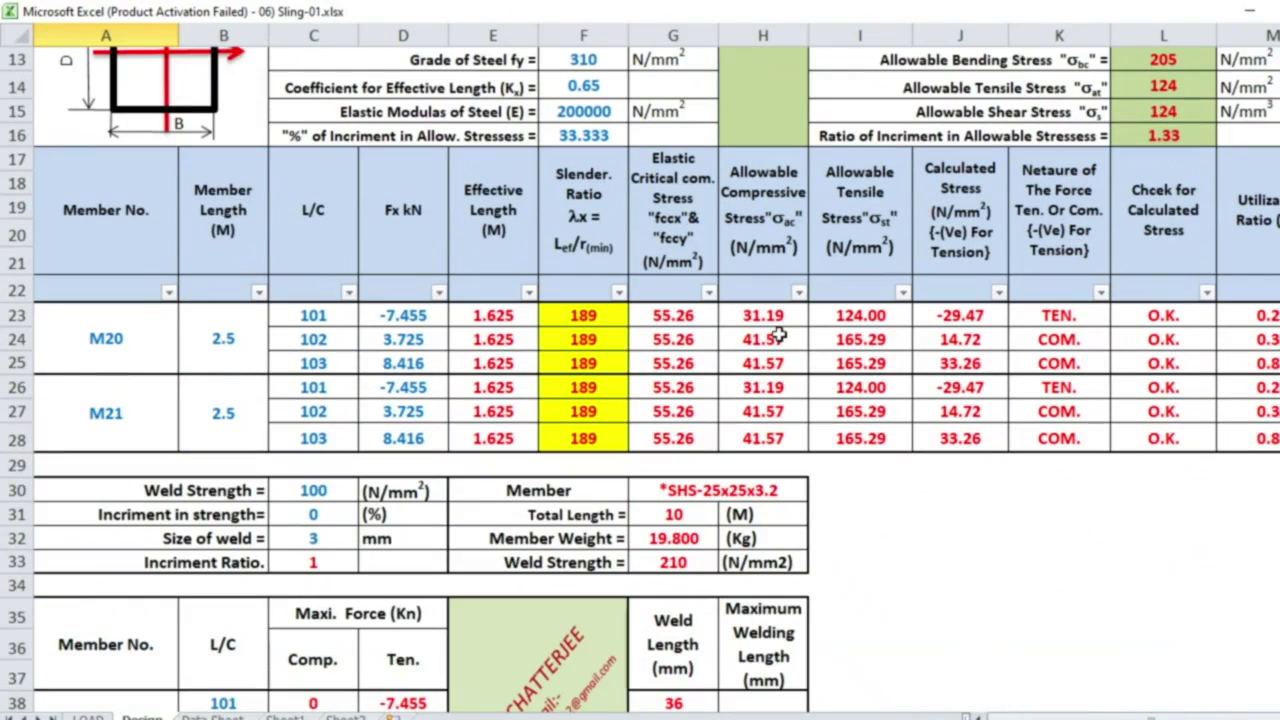
pyautogui.click(130, 339)
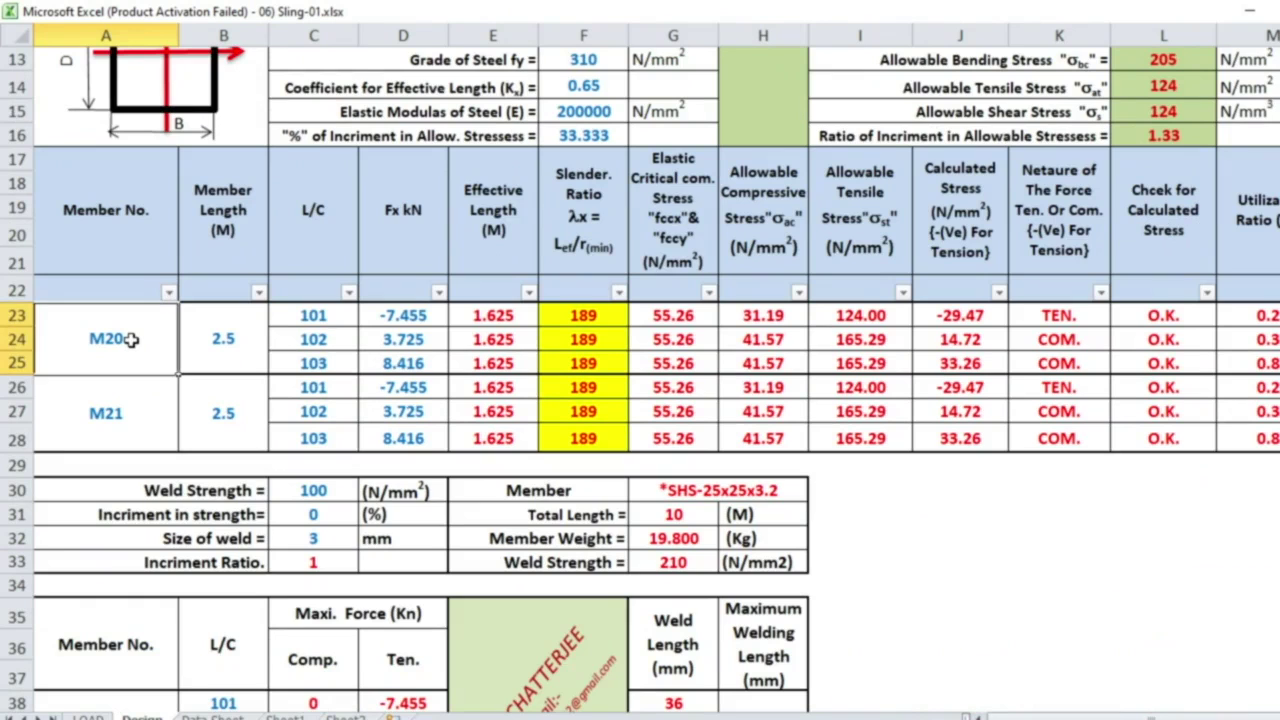
pyautogui.click(129, 395)
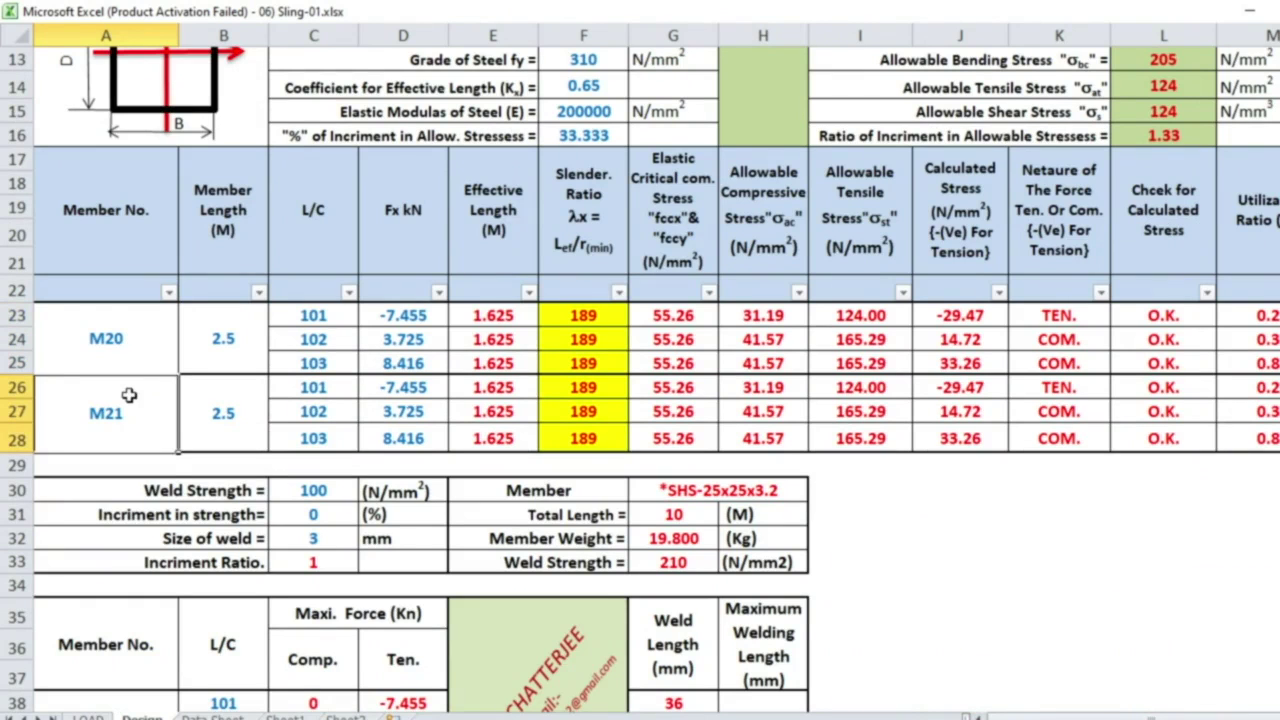
pyautogui.scroll(2, 597, 433)
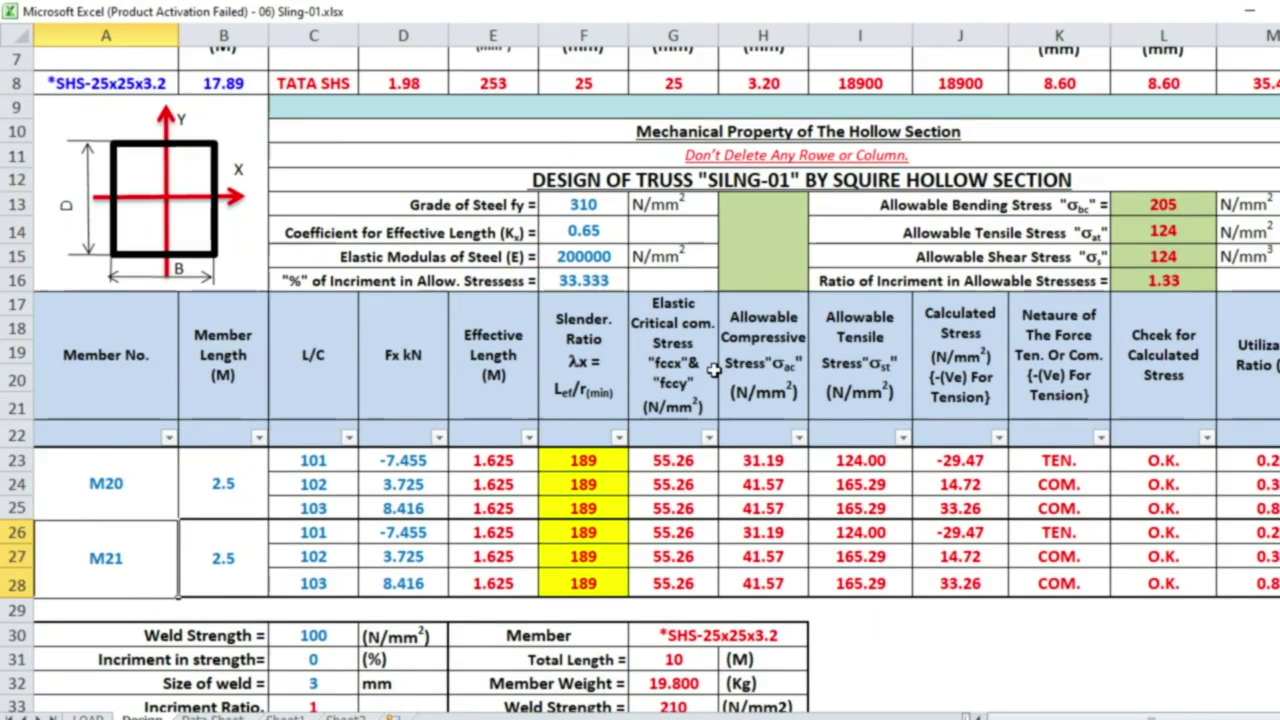
# Check the member lengths, slenderness ratios and stress checks of sling members M20 and M21.
pyautogui.click(104, 497)
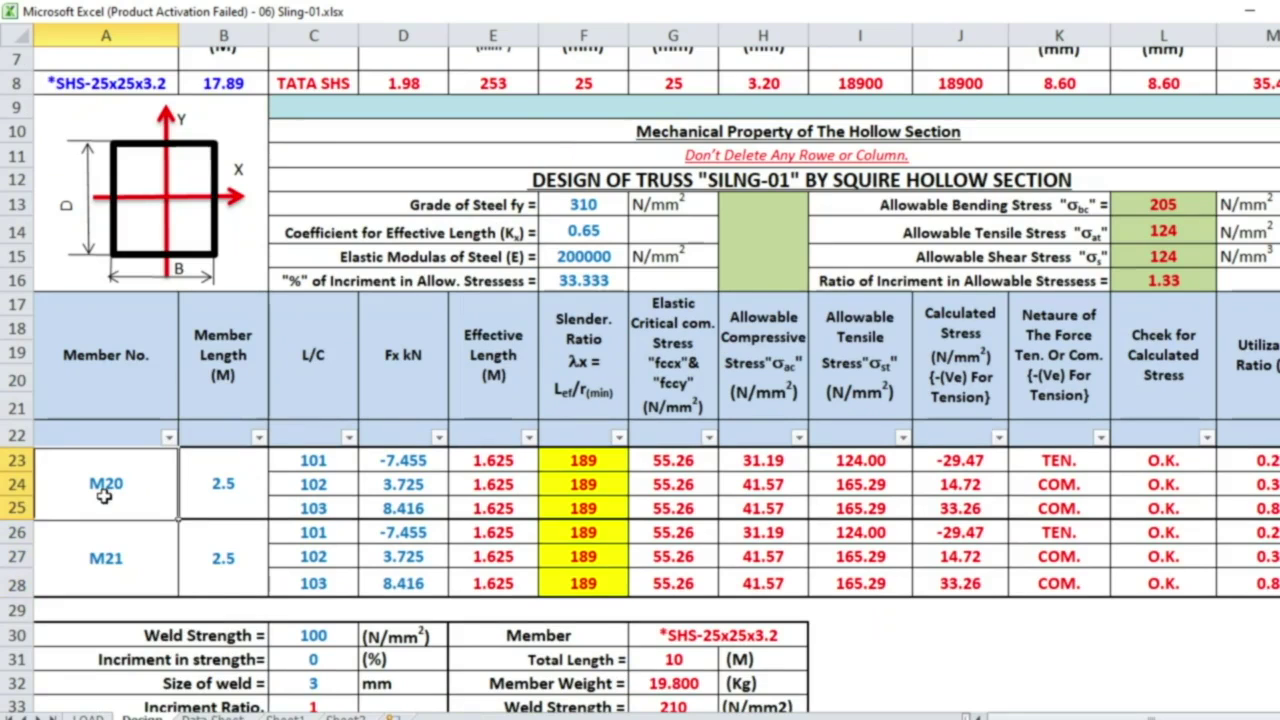
pyautogui.click(230, 496)
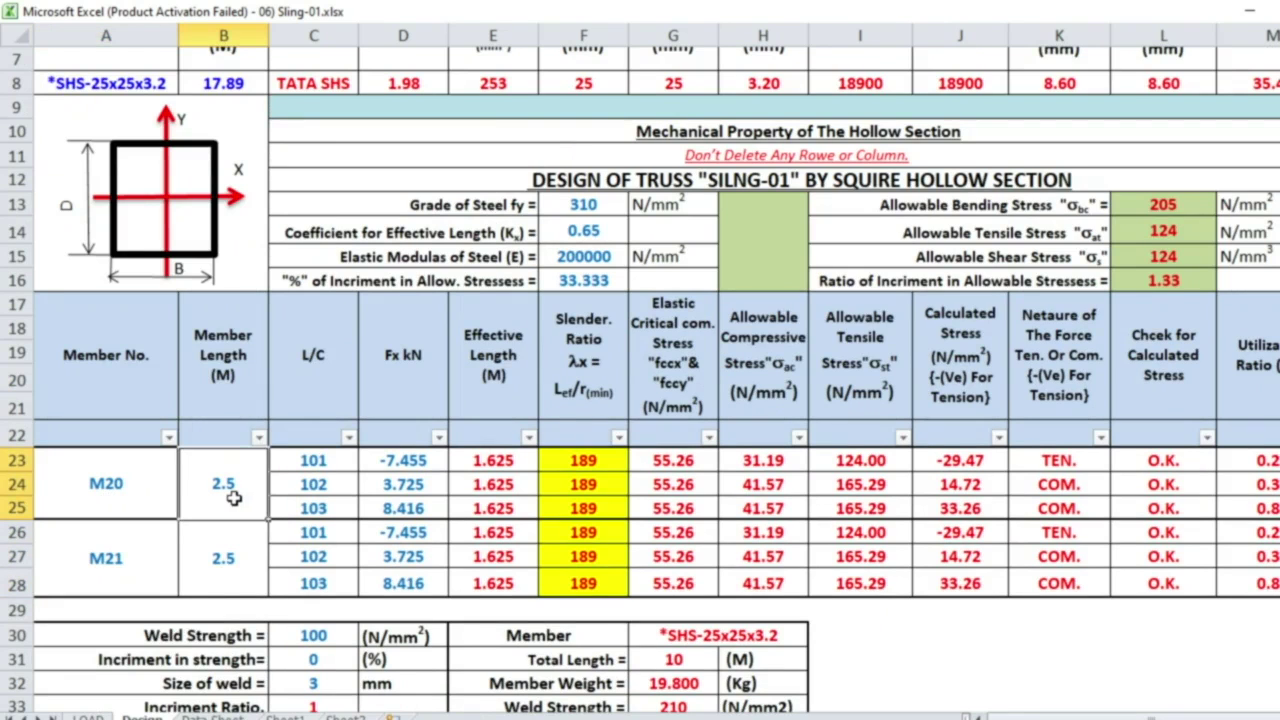
pyautogui.click(213, 571)
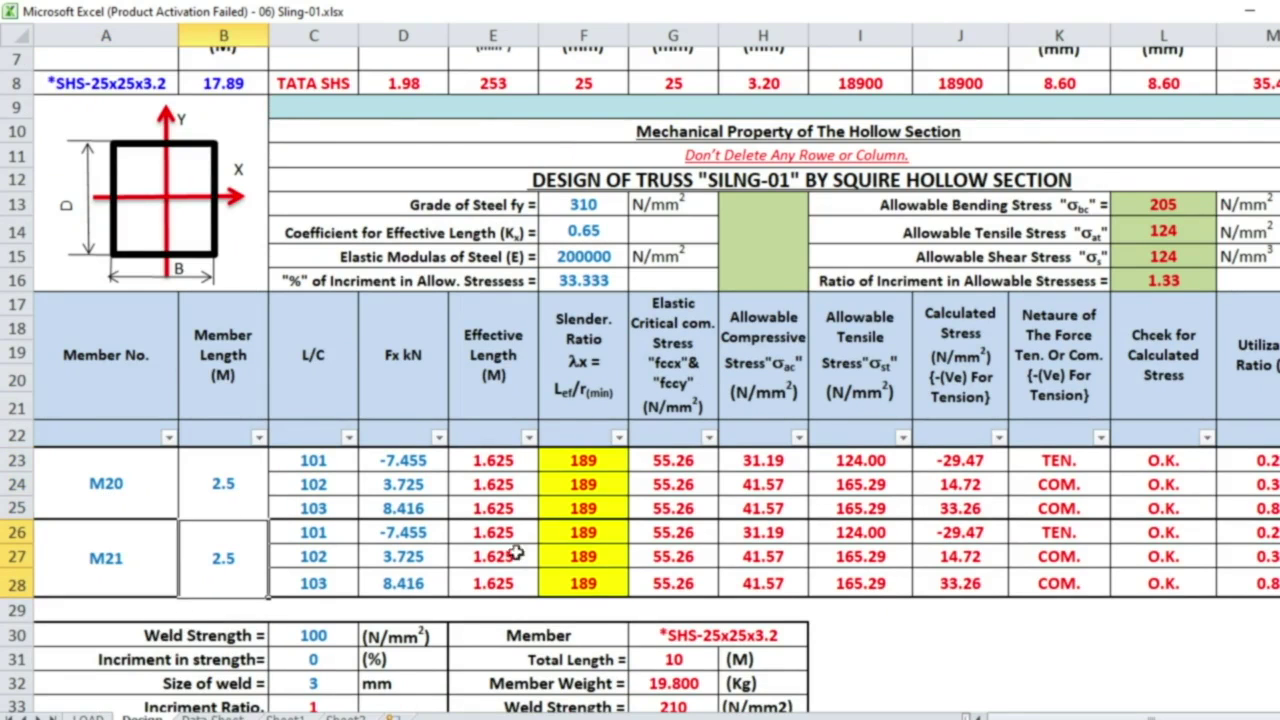
pyautogui.scroll(-2, 512, 550)
pyautogui.scroll(4, 962, 475)
pyautogui.scroll(-3, 1069, 512)
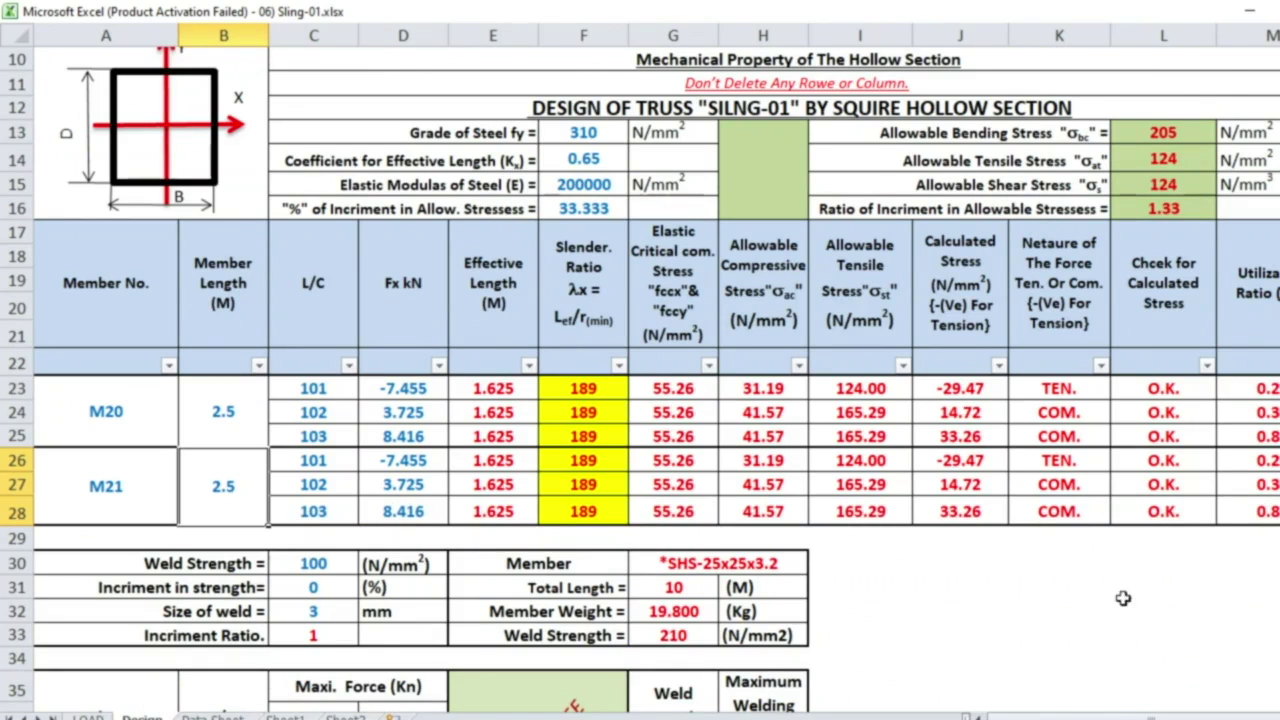
# Change the Sling-01 section to *SHS-32x32x2.6 and recheck the slenderness ratios and stresses of M20 and M21.
pyautogui.scroll(2, 1123, 598)
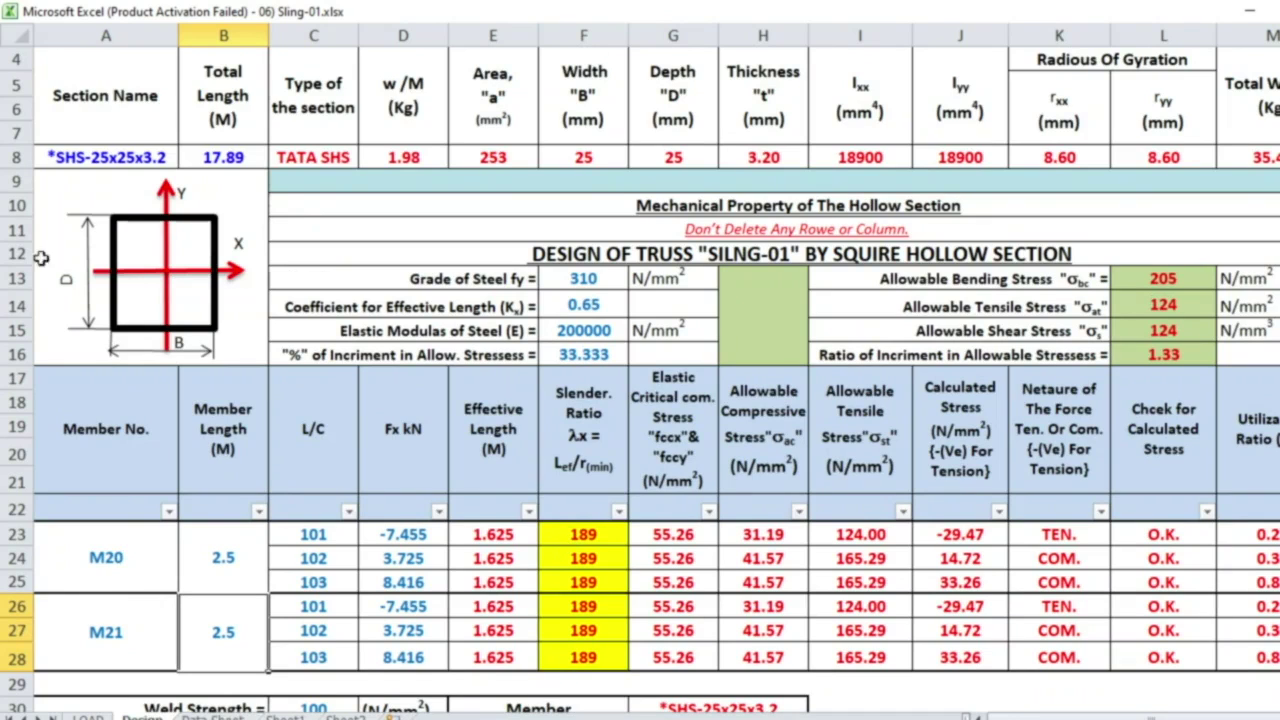
pyautogui.click(166, 156)
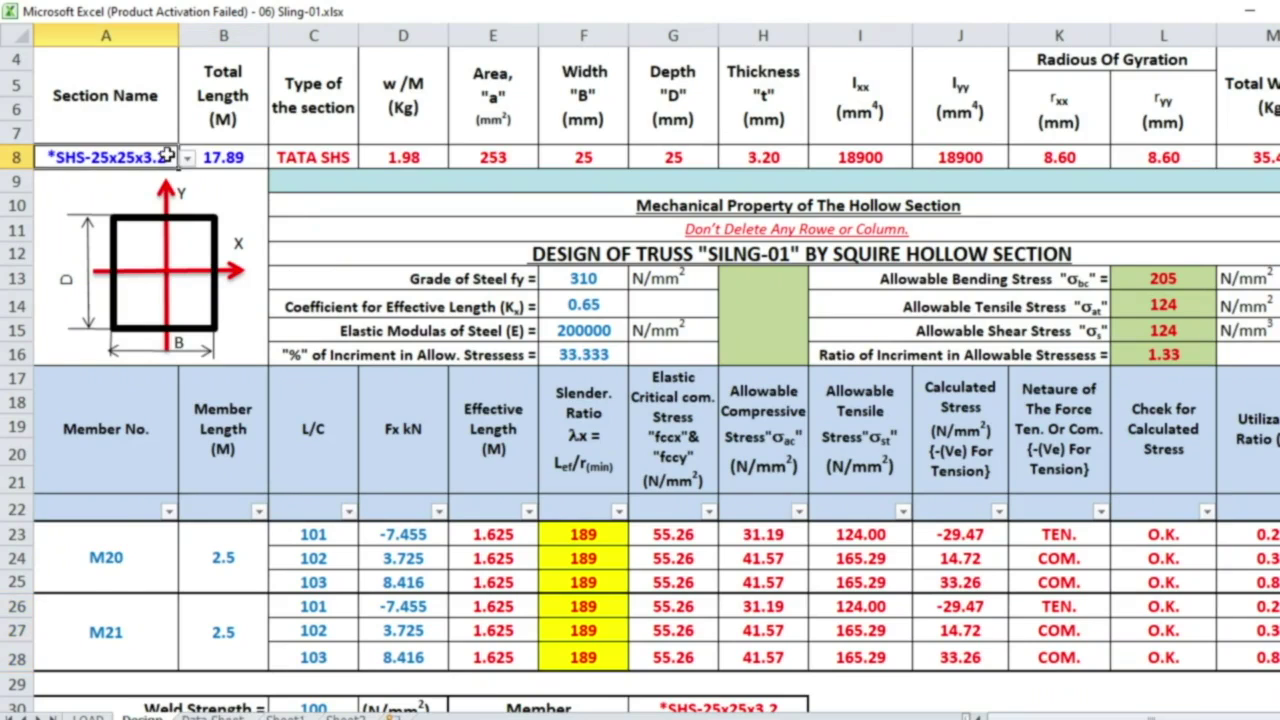
pyautogui.click(188, 157)
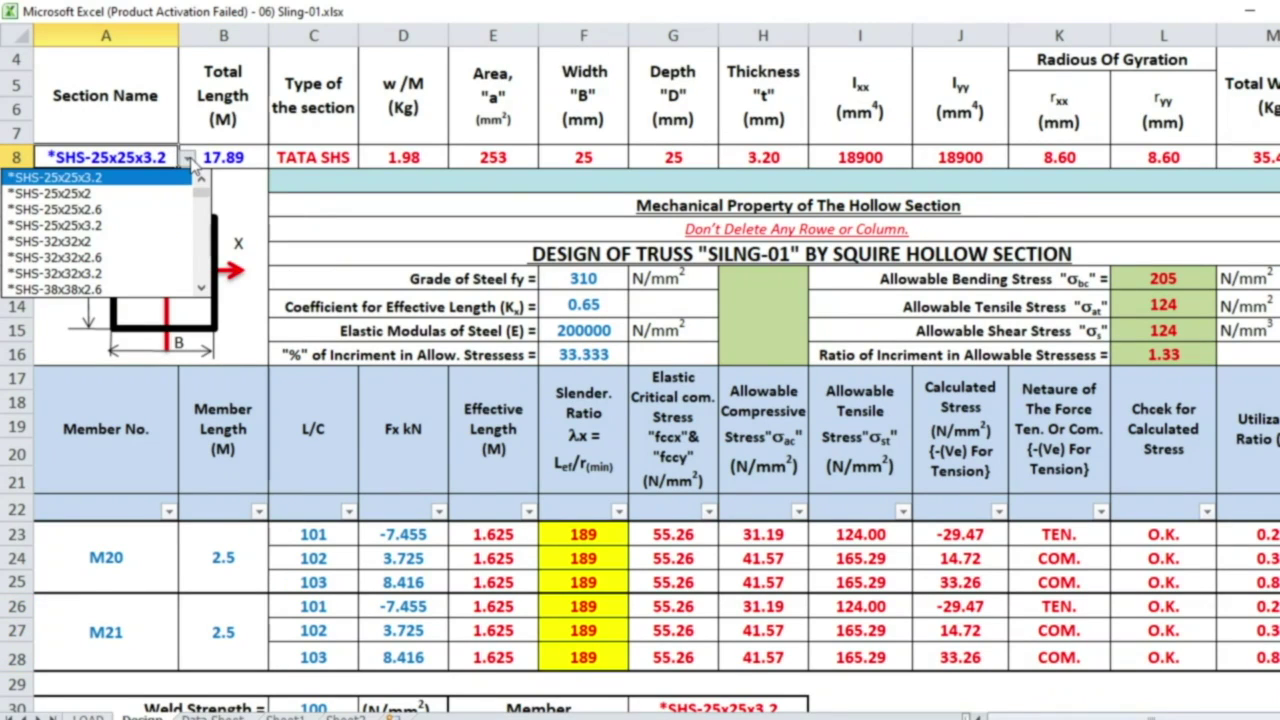
pyautogui.click(131, 259)
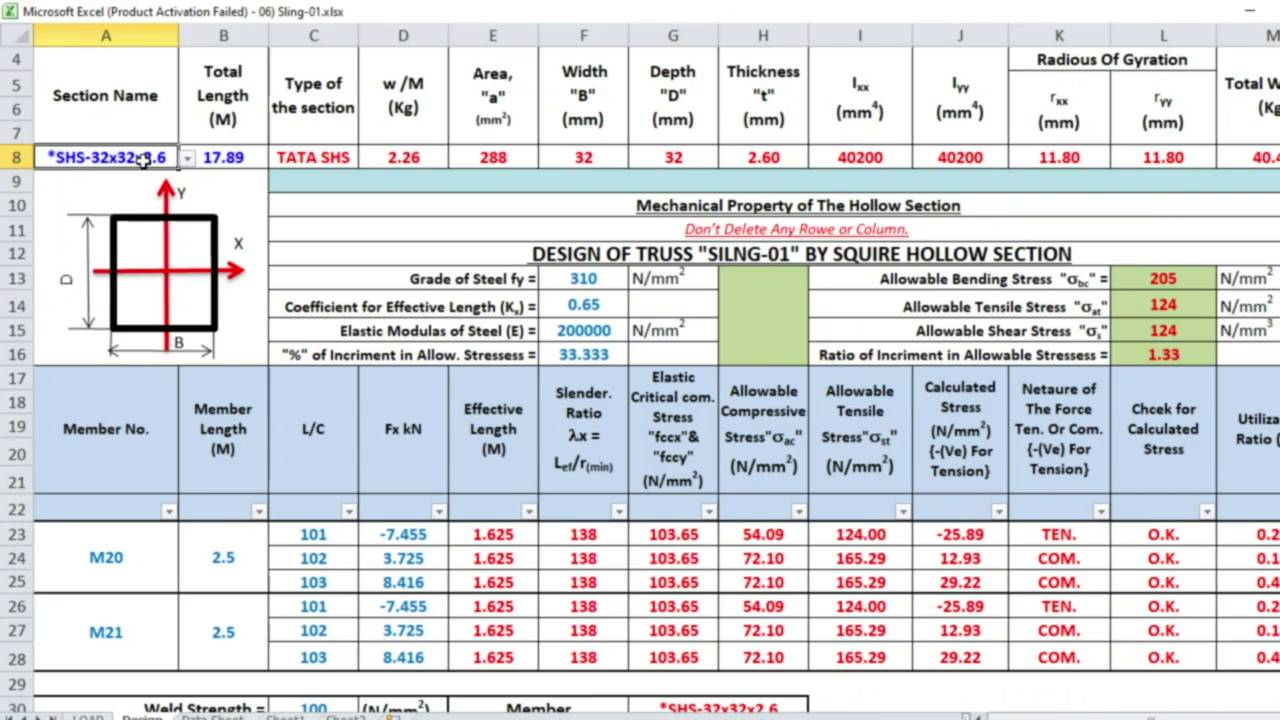
pyautogui.scroll(-2, 580, 432)
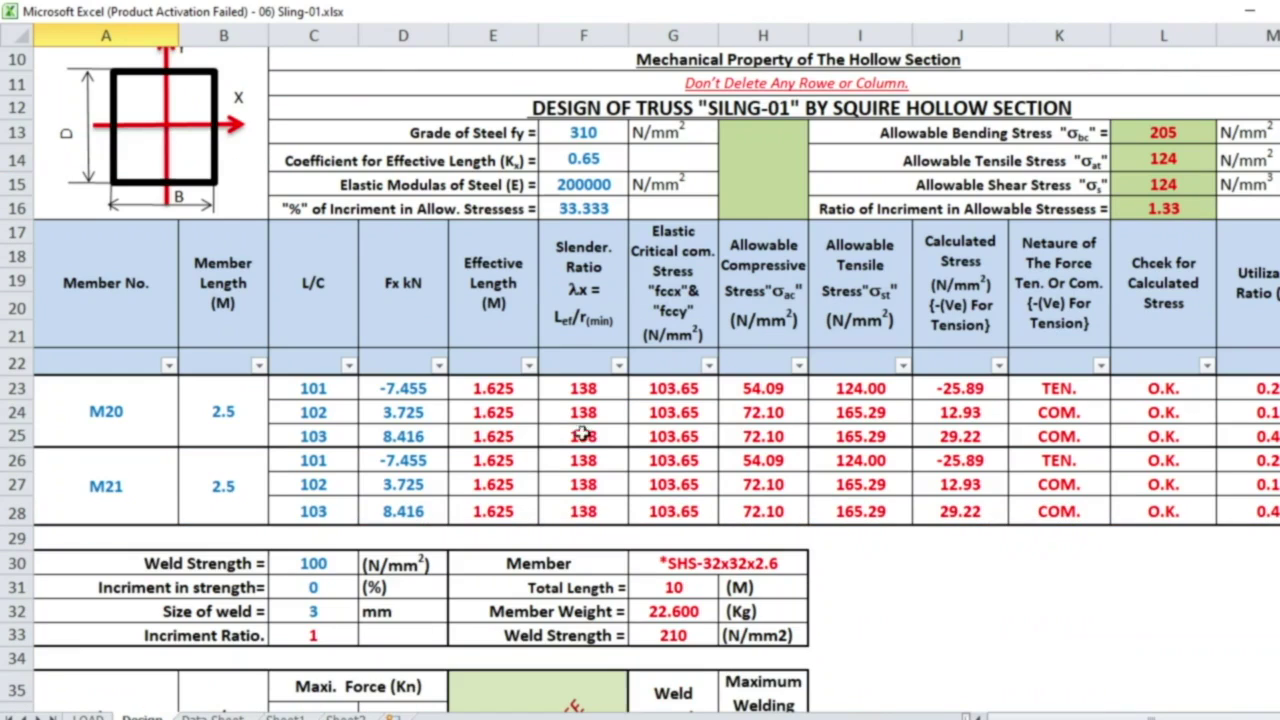
pyautogui.scroll(-3, 997, 485)
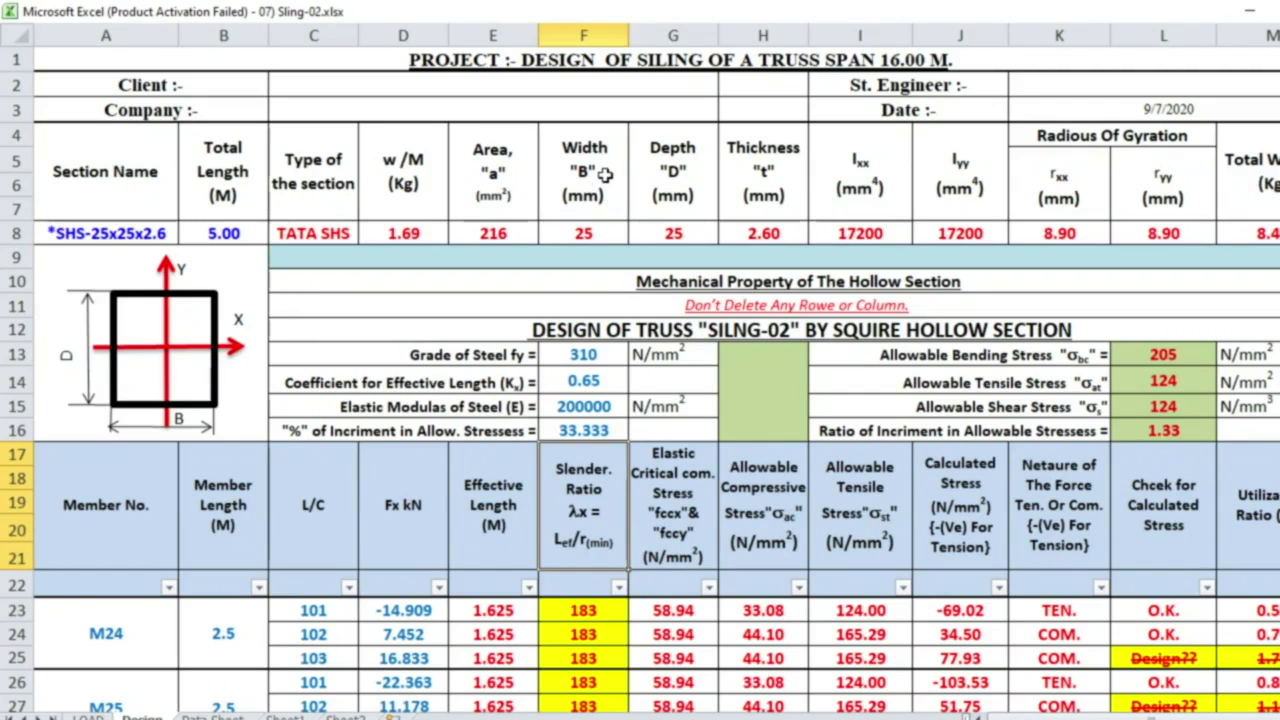
# Review the member lengths, slenderness ratios and stress checks of members M24 and M25 in the 07) Sling-02.xlsx workbook.
pyautogui.scroll(-2, 577, 362)
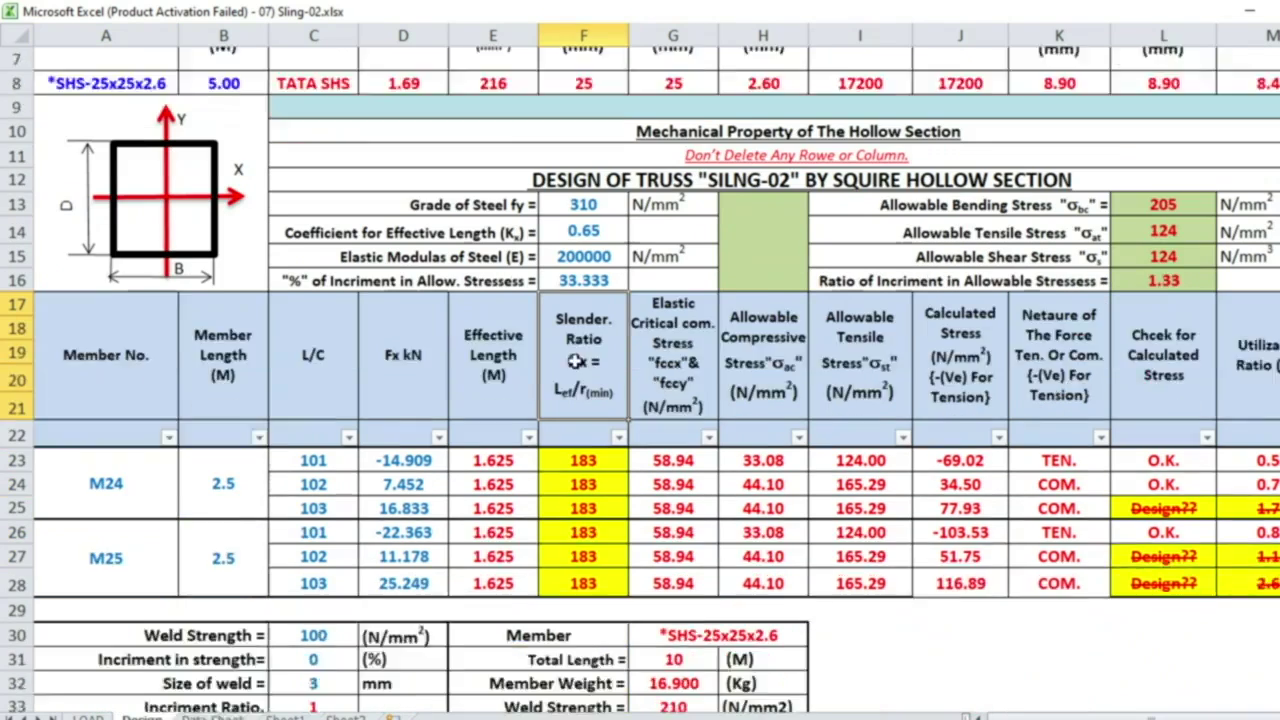
pyautogui.scroll(-1, 577, 362)
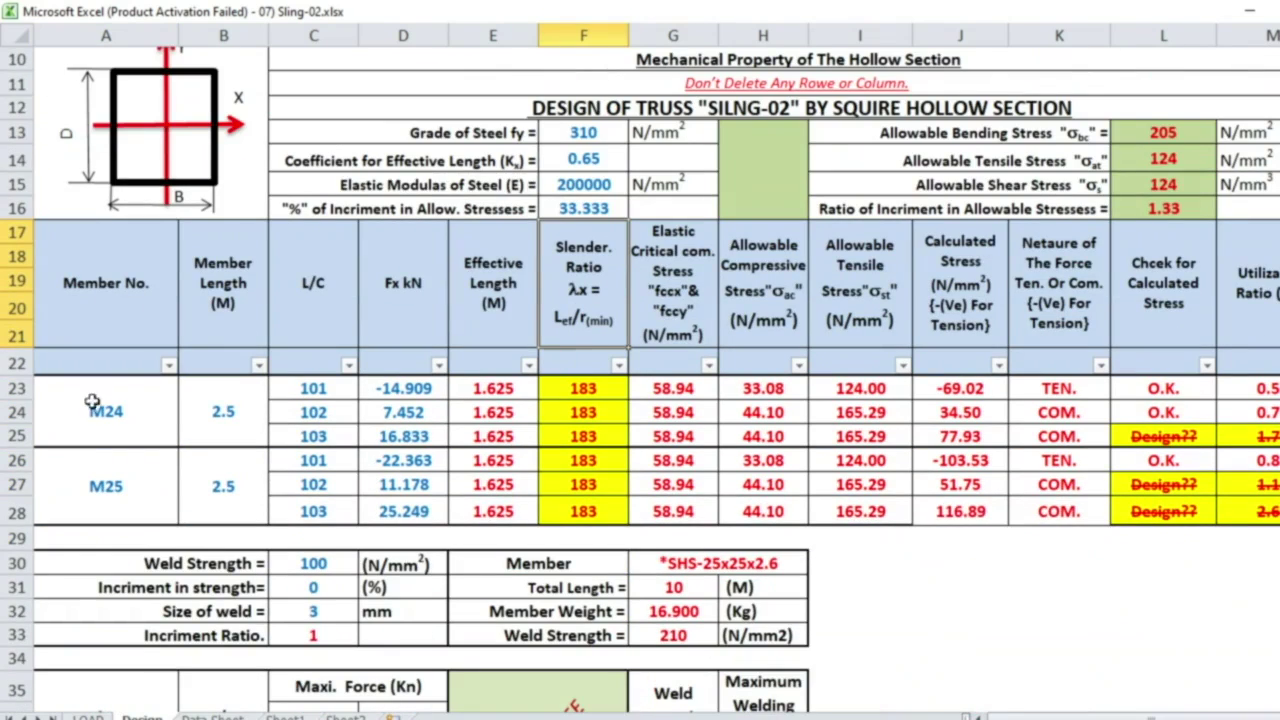
pyautogui.click(118, 486)
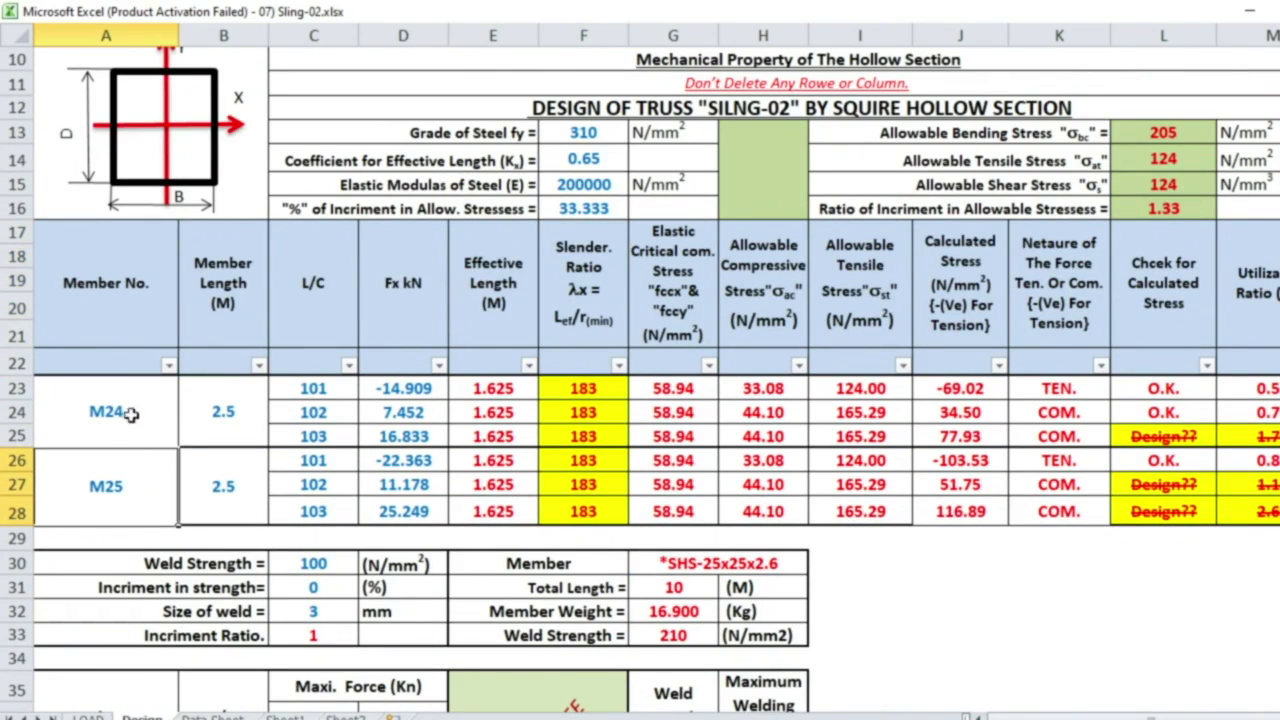
pyautogui.scroll(2, 641, 506)
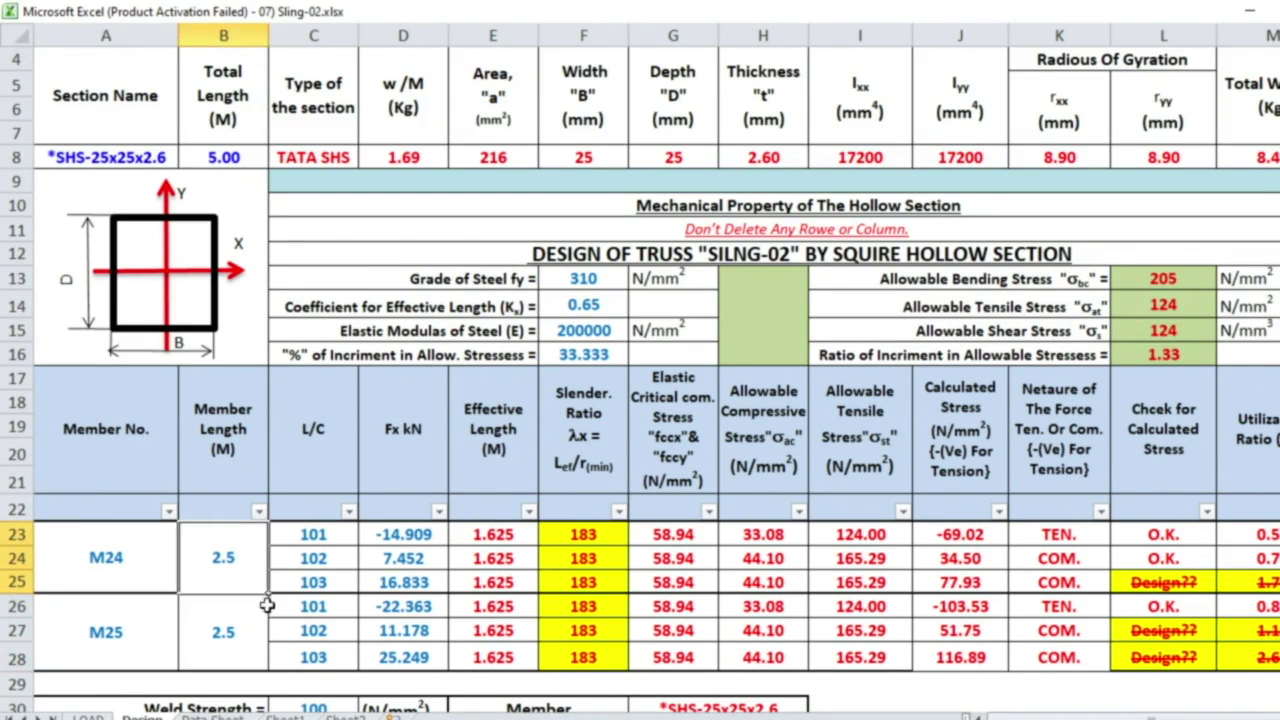
pyautogui.click(244, 634)
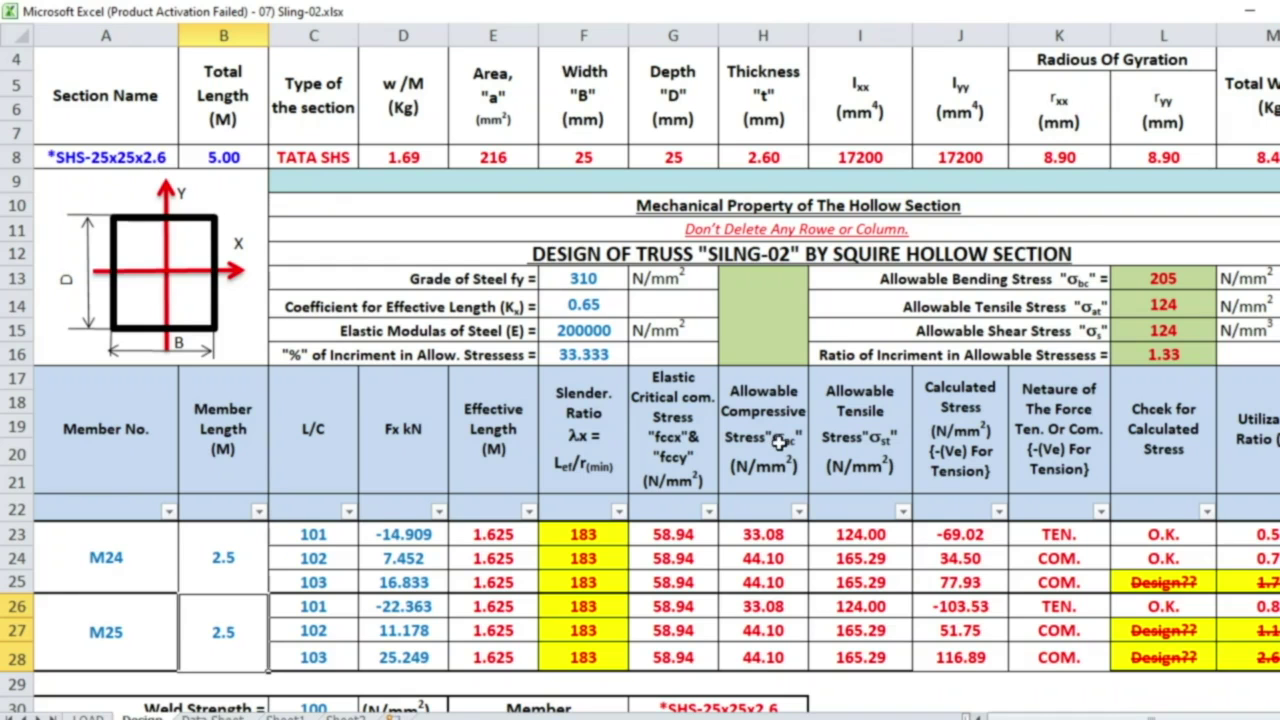
pyautogui.scroll(-3, 779, 443)
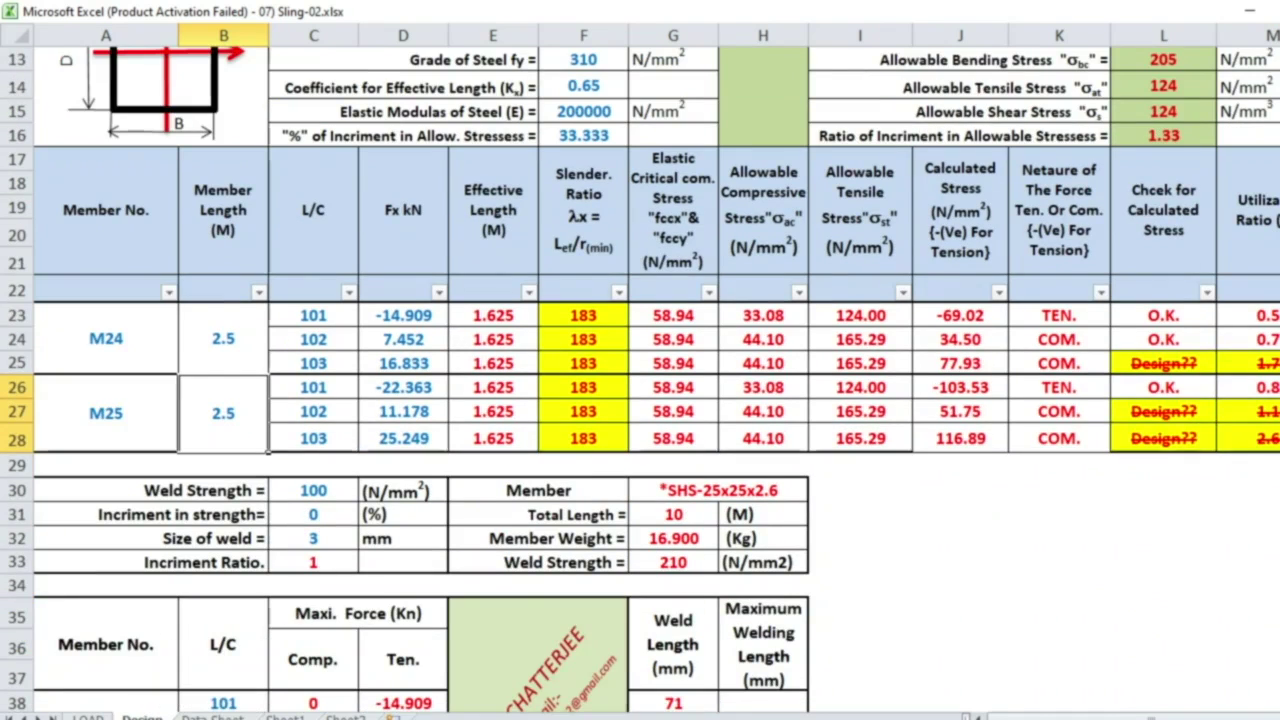
# Change the Sling-02 section to SHS-40x40x 3.2 and recheck the slenderness ratios and stresses of M24 and M25.
pyautogui.scroll(4, 230, 231)
pyautogui.click(163, 232)
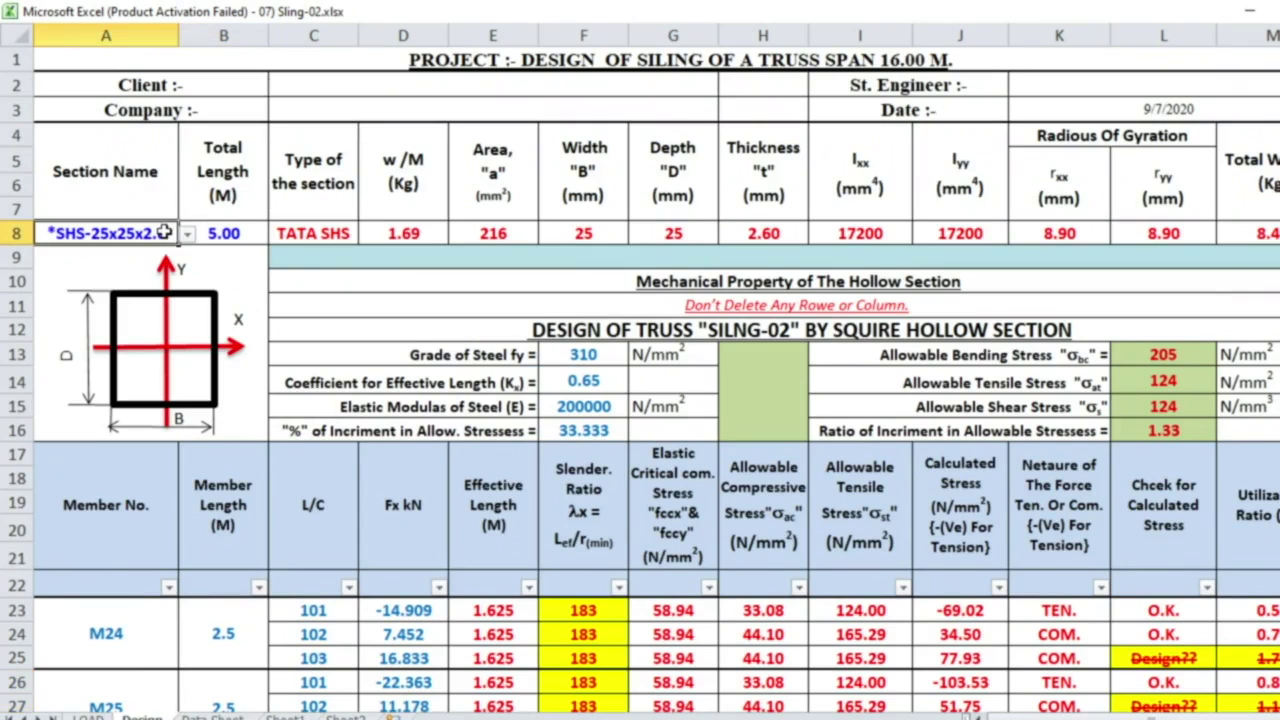
pyautogui.click(187, 234)
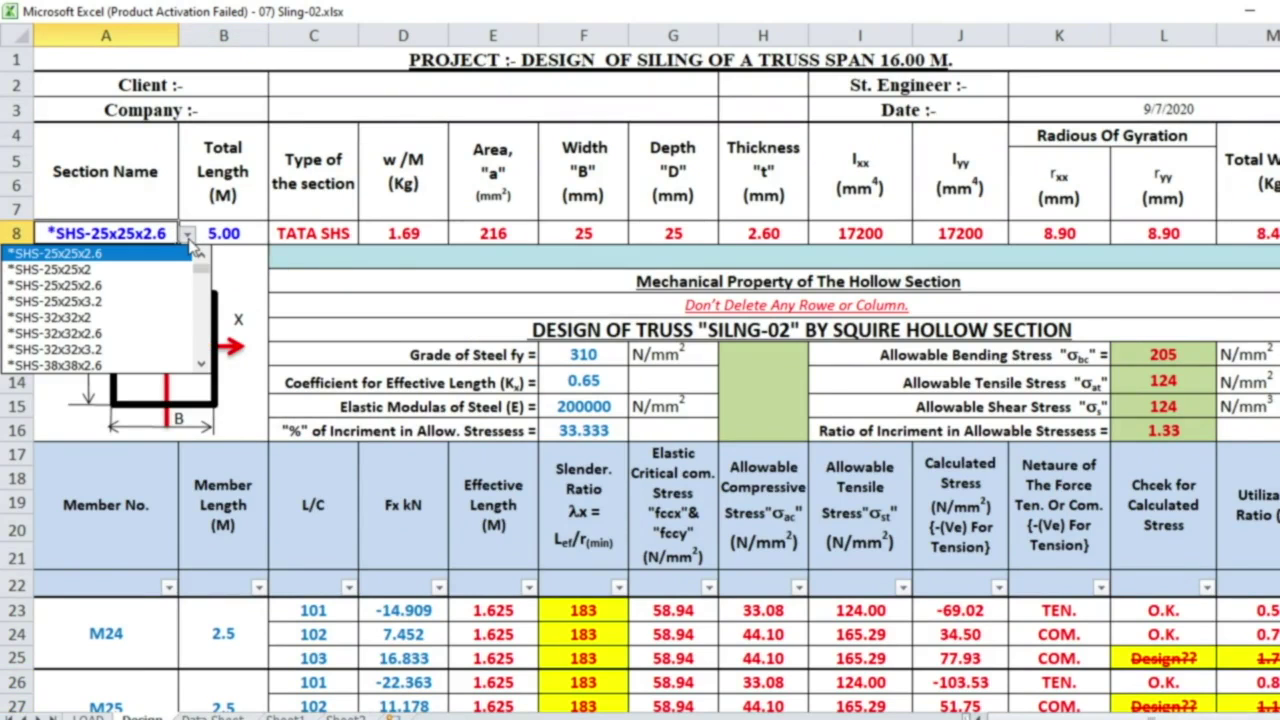
pyautogui.scroll(-3, 125, 275)
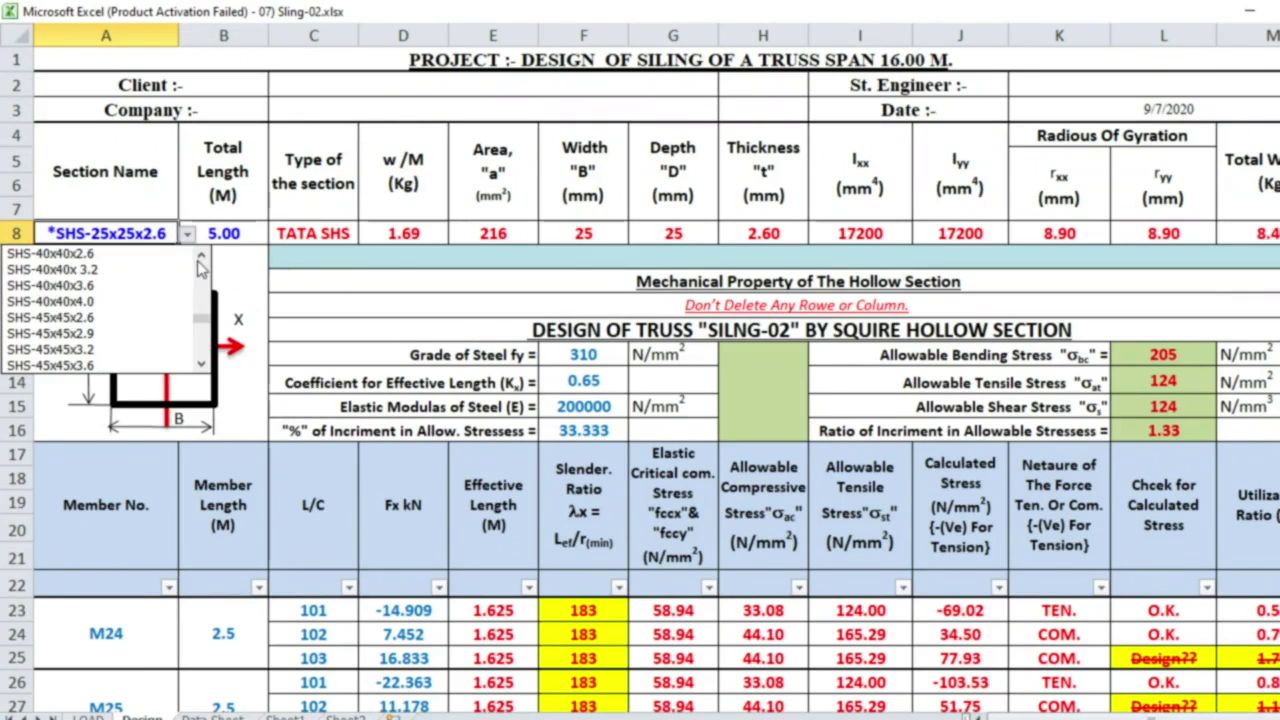
pyautogui.click(121, 272)
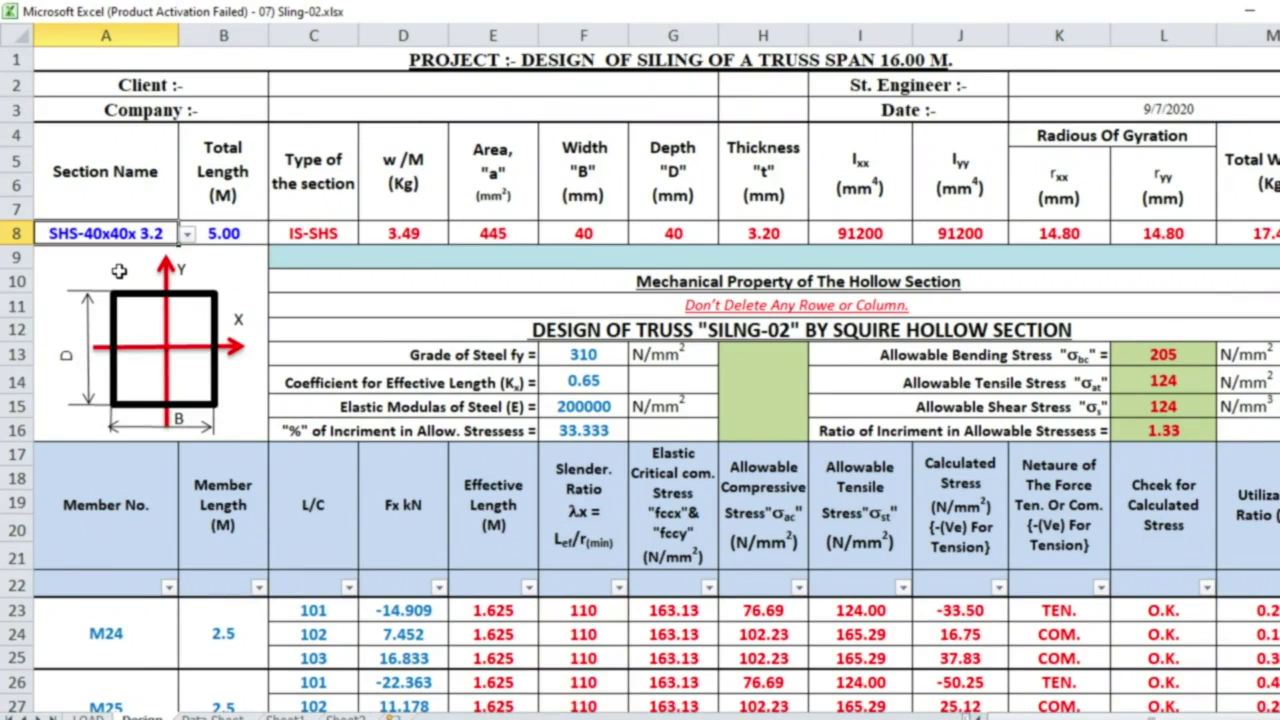
pyautogui.scroll(-4, 119, 271)
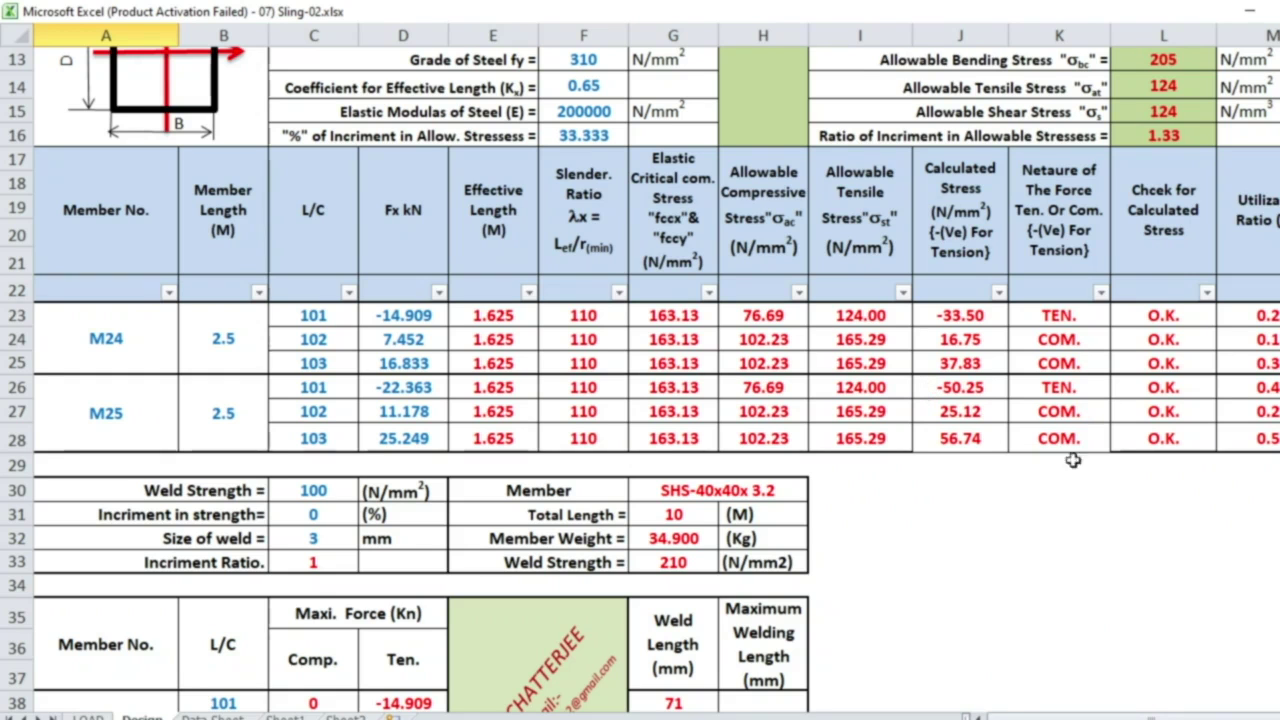
pyautogui.scroll(1, 275, 298)
pyautogui.scroll(2, 275, 298)
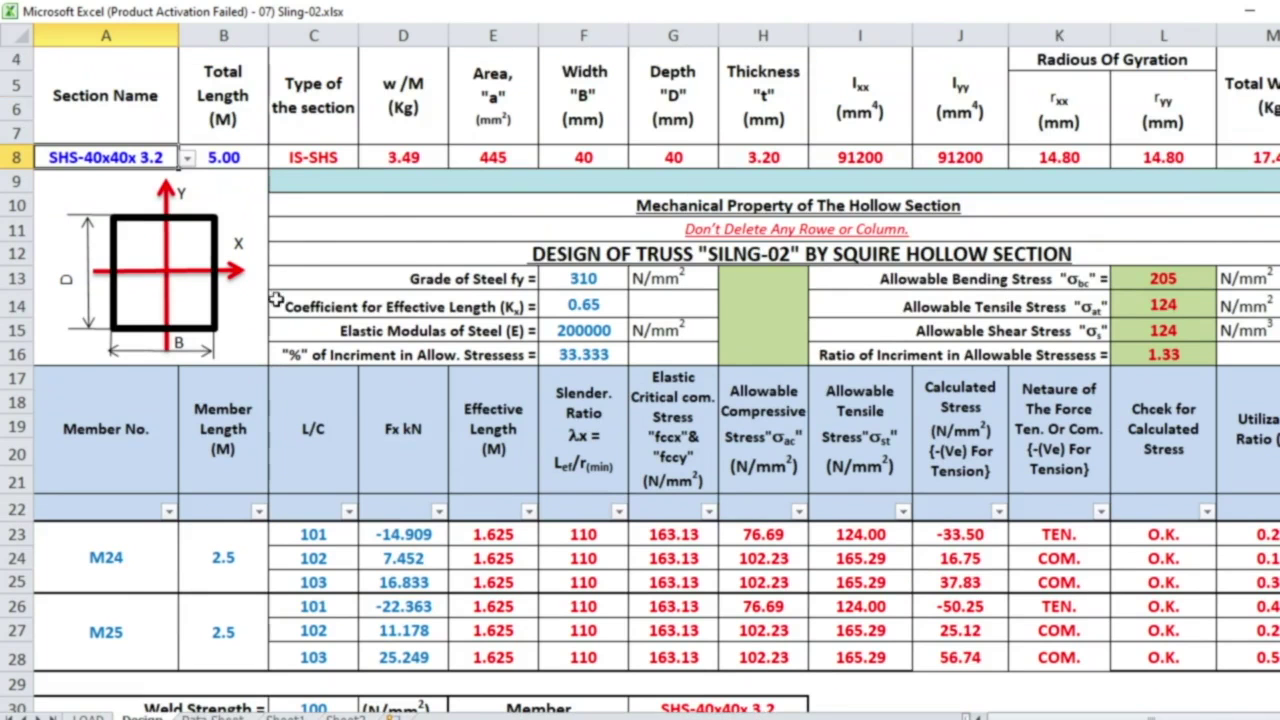